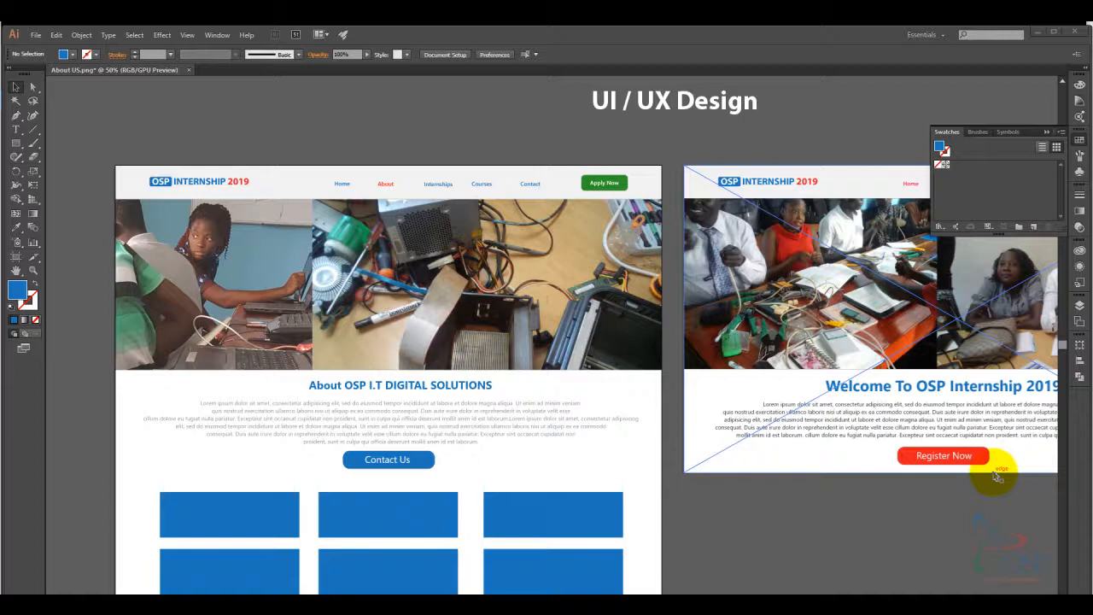
# - Deselect the right-hand homepage mockup and switch to the OSP Internship WordPress dashboard in Chrome
pyautogui.click(998, 477)
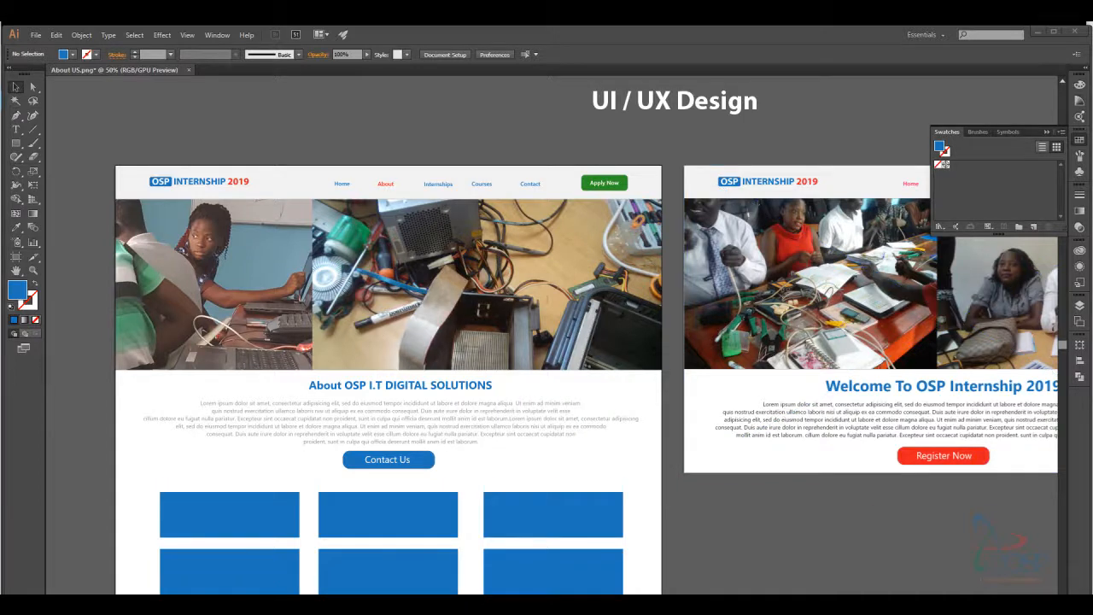
pyautogui.click(256, 593)
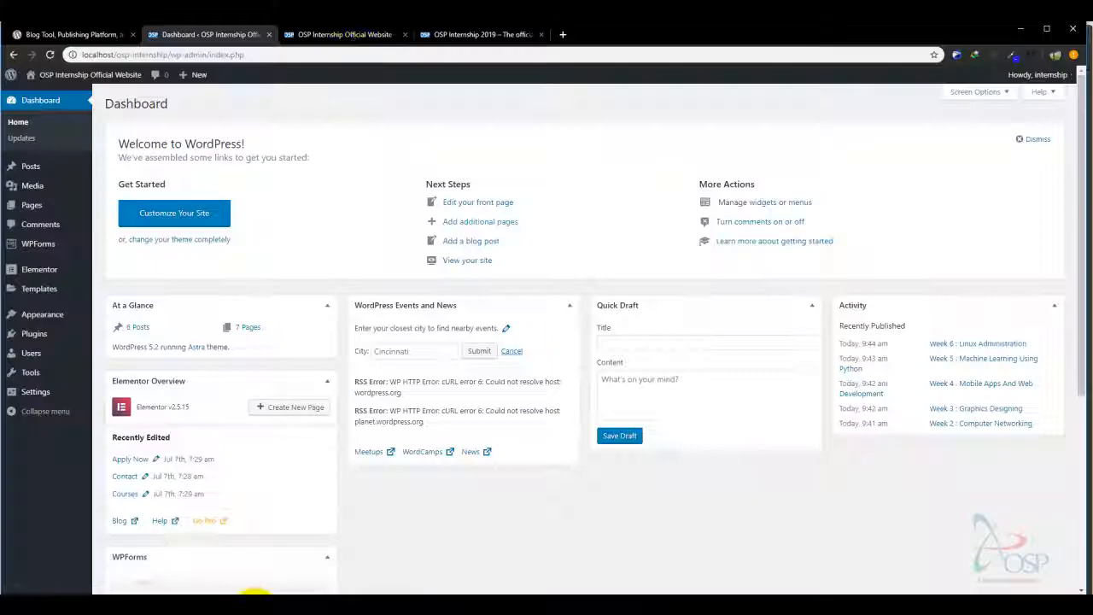
pyautogui.click(346, 35)
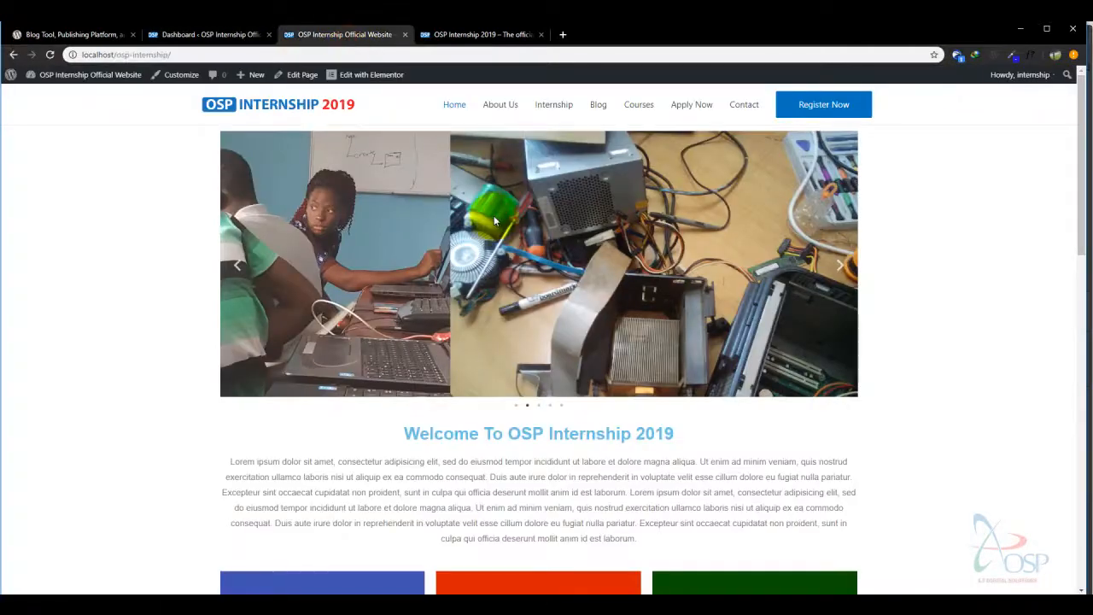
pyautogui.moveTo(1078, 111); pyautogui.dragTo(1087, 141)
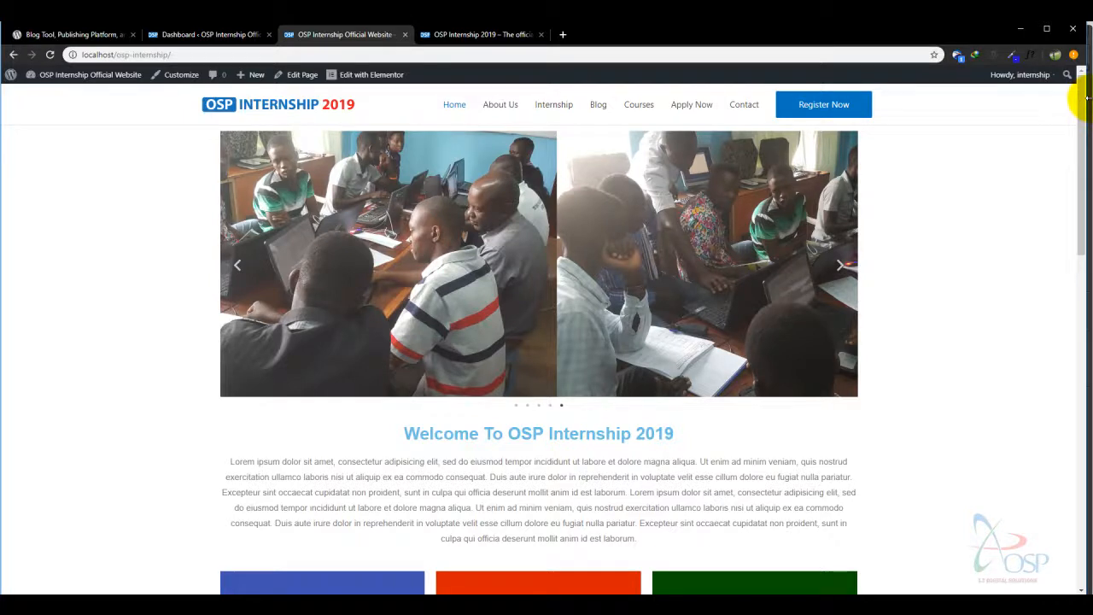
pyautogui.moveTo(1083, 116); pyautogui.dragTo(1066, 85)
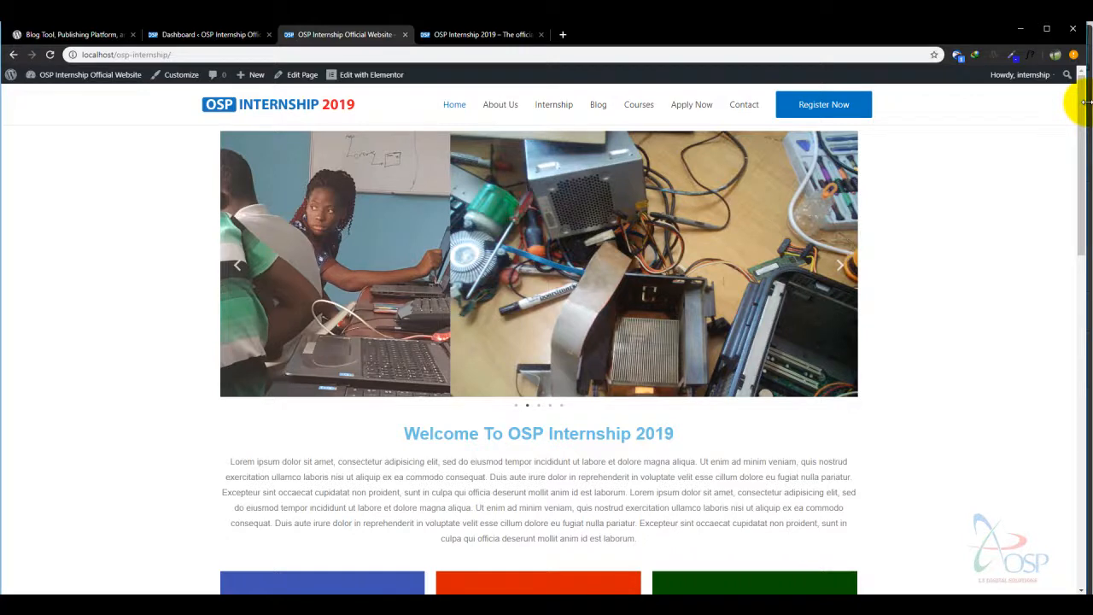
pyautogui.moveTo(1067, 97); pyautogui.dragTo(1080, 77)
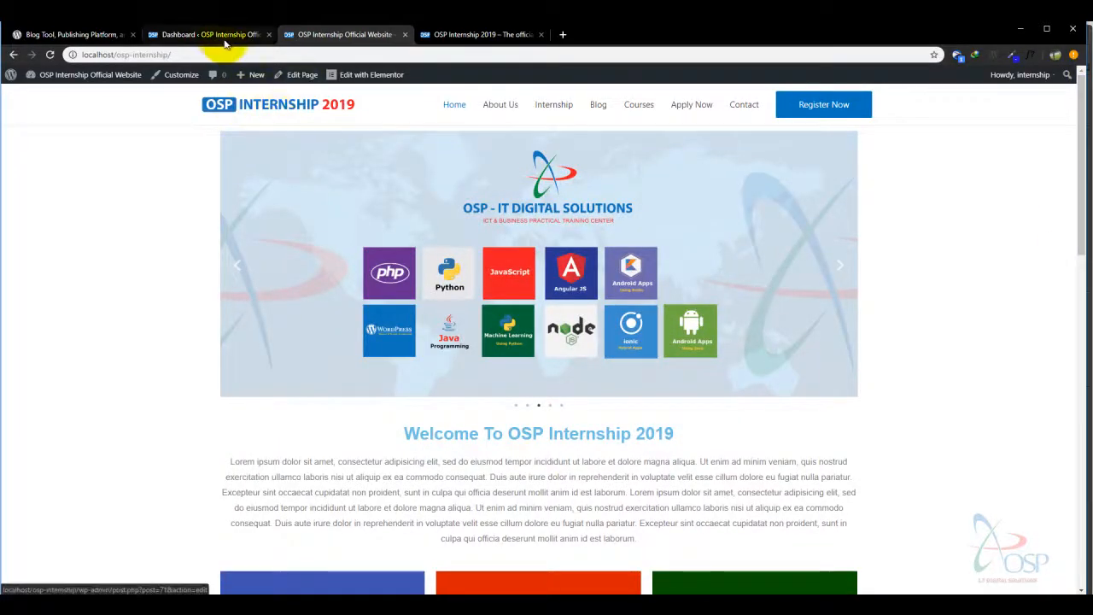
pyautogui.click(214, 36)
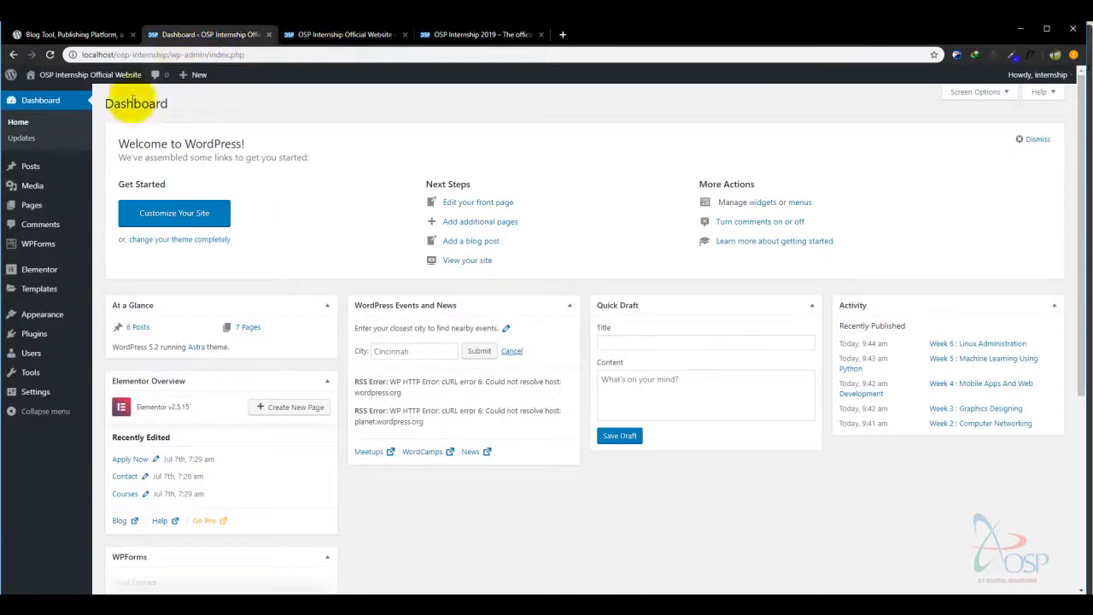
pyautogui.click(321, 34)
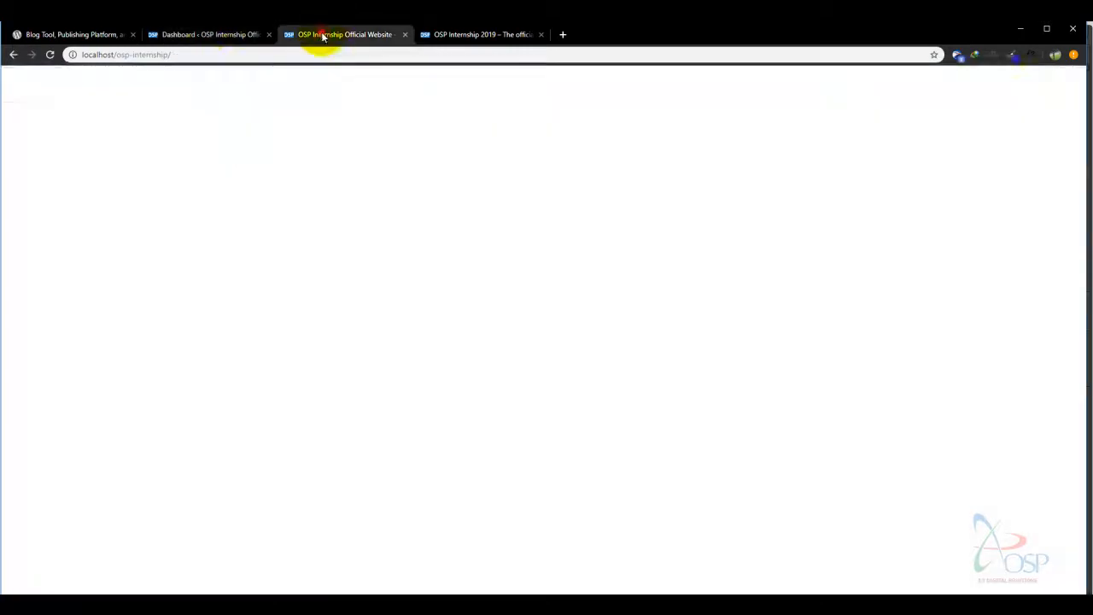
pyautogui.click(208, 37)
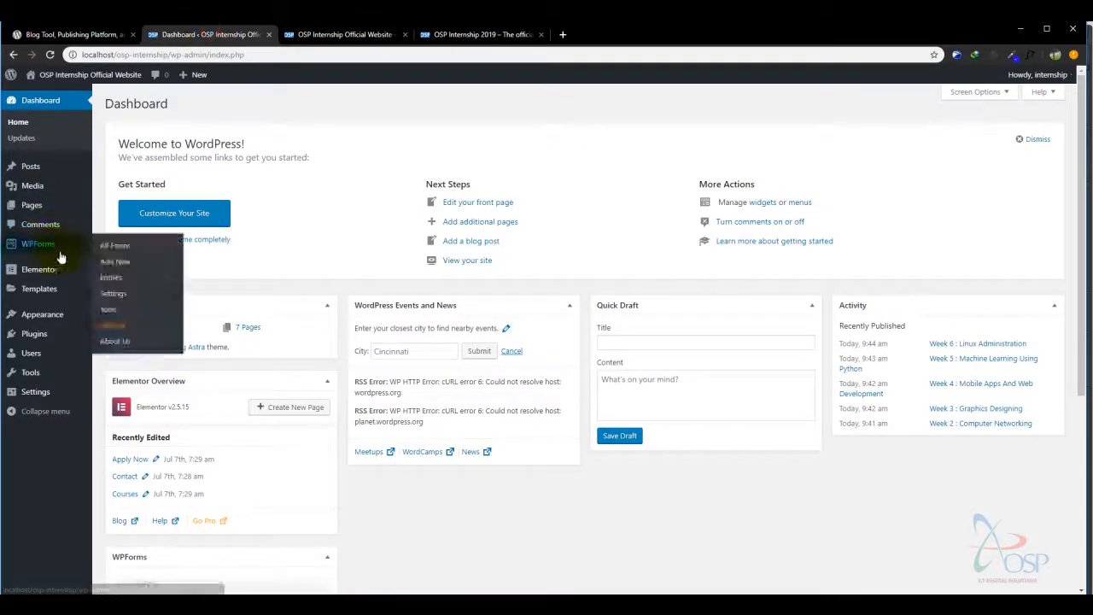
# - Go to Plugins > Add New and reveal the .zip plugin upload form
pyautogui.click(55, 331)
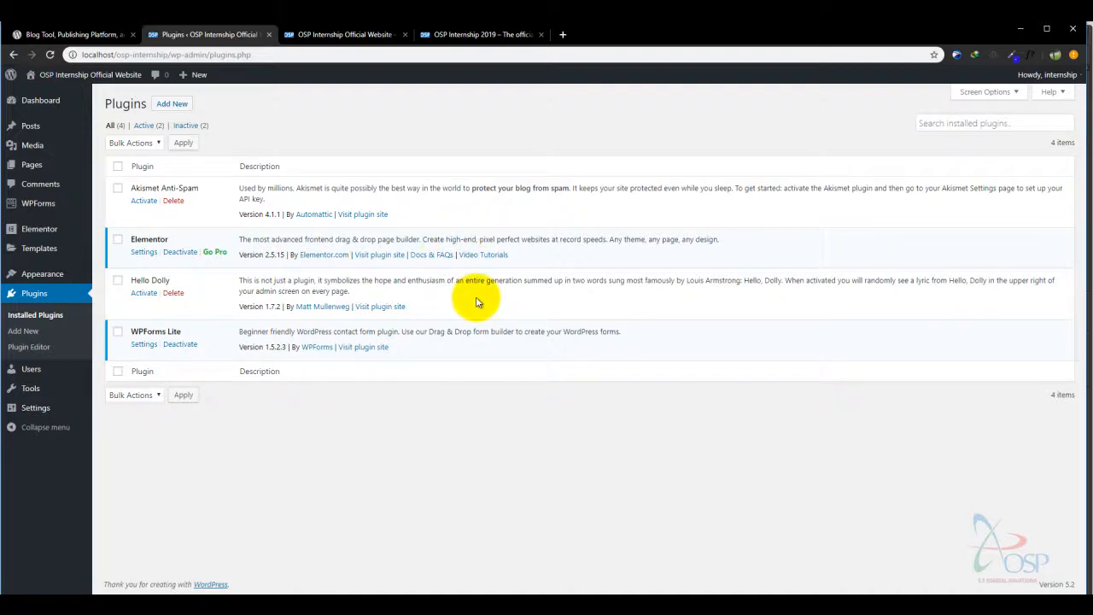
pyautogui.click(170, 105)
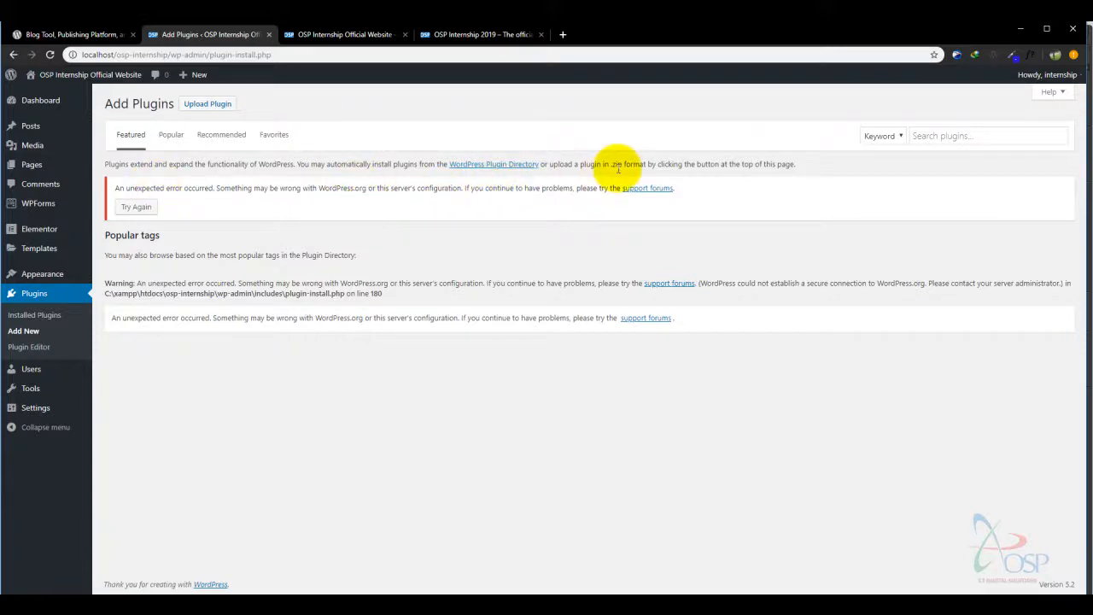
pyautogui.moveTo(549, 164); pyautogui.dragTo(825, 167)
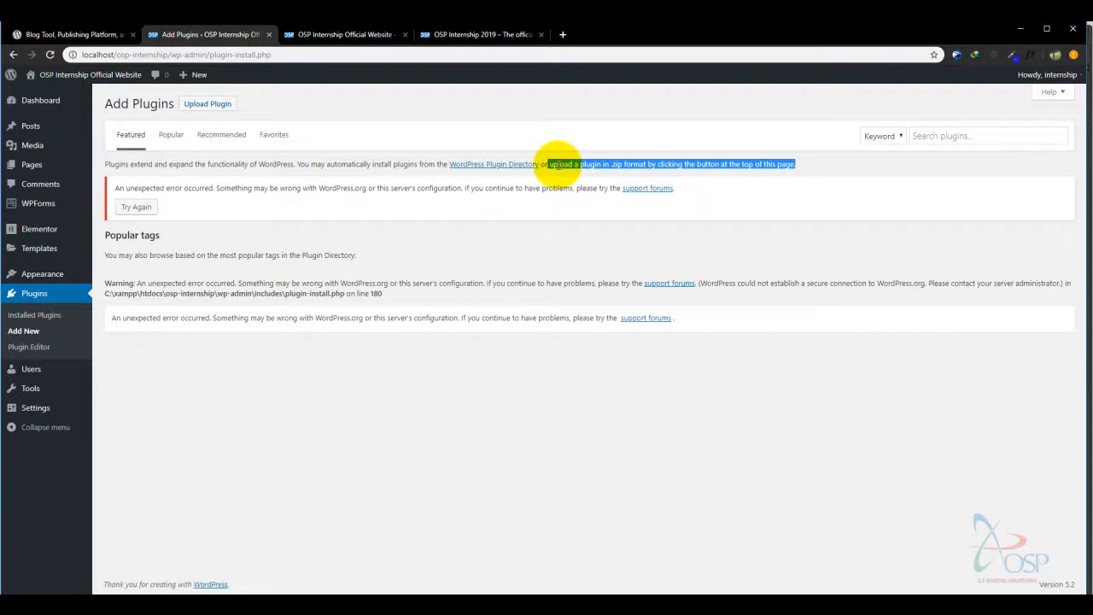
pyautogui.click(562, 164)
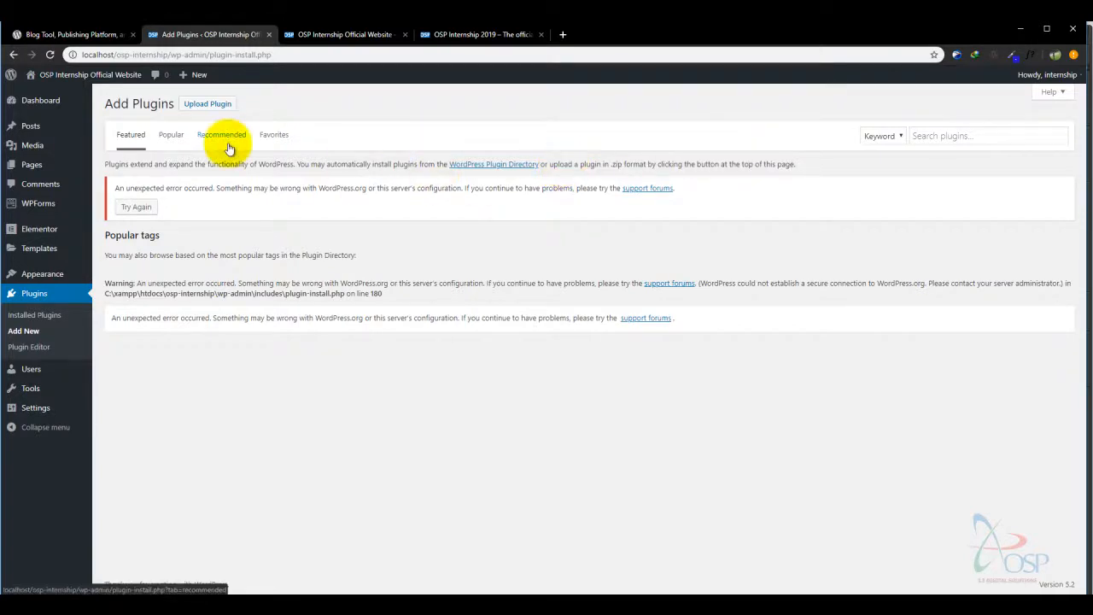
pyautogui.click(209, 103)
# - Attach all-in-one-wp-migration.6.77 from the Astra Plugins folder to the plugin upload form
pyautogui.click(497, 207)
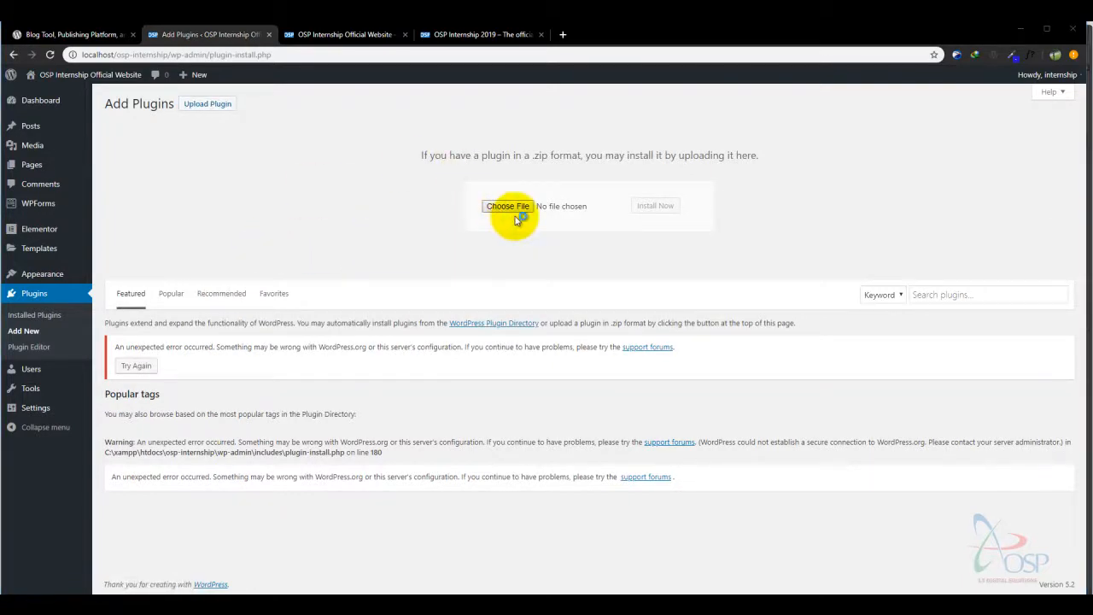
pyautogui.moveTo(533, 61); pyautogui.dragTo(552, 92)
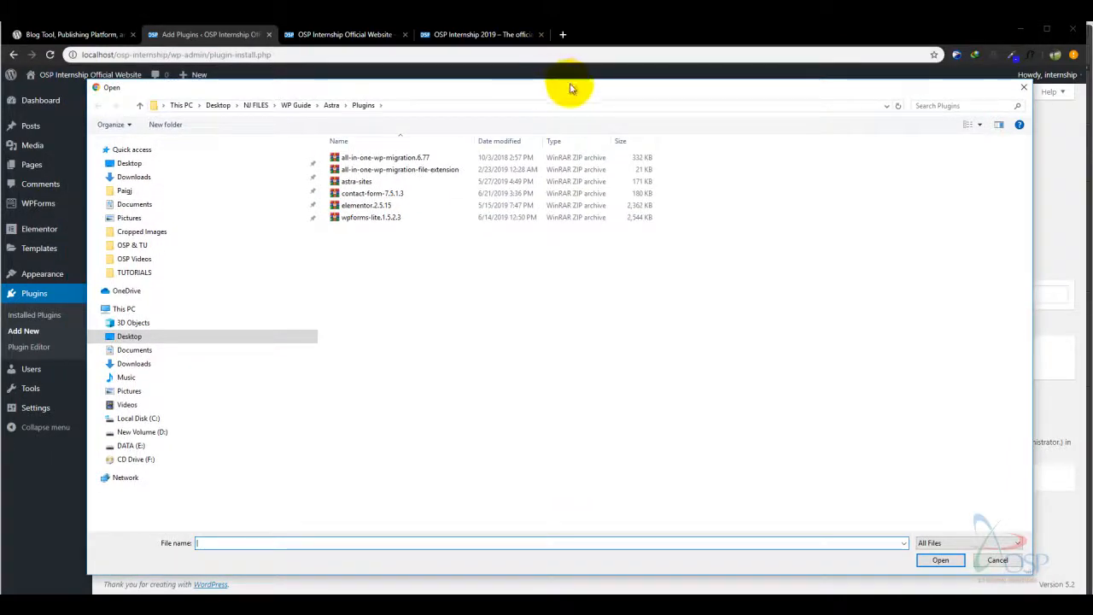
pyautogui.moveTo(574, 81); pyautogui.dragTo(572, 97)
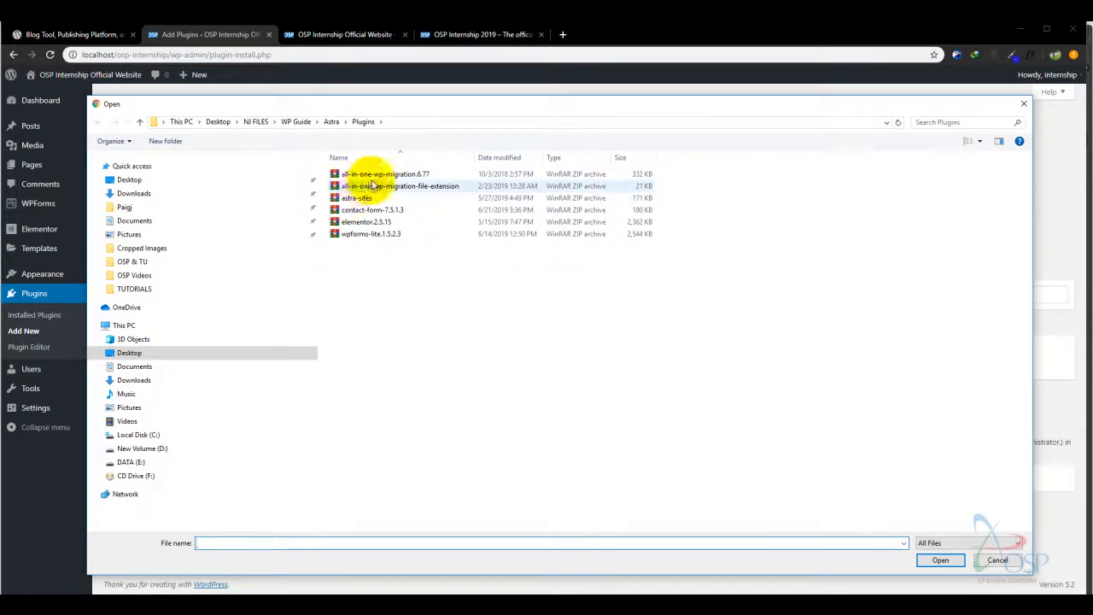
pyautogui.click(368, 175)
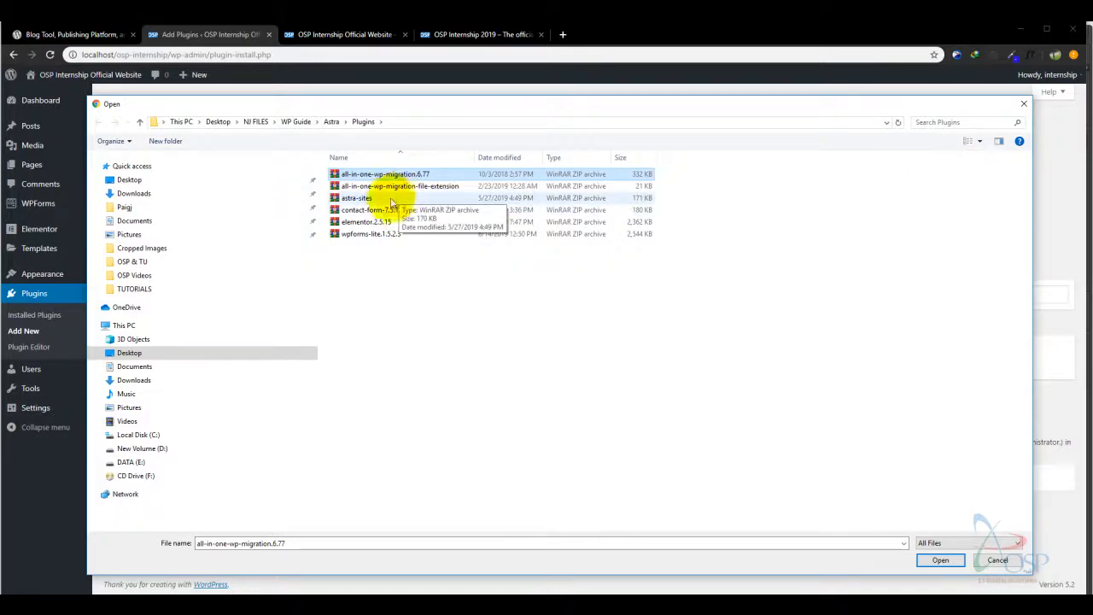
pyautogui.click(940, 562)
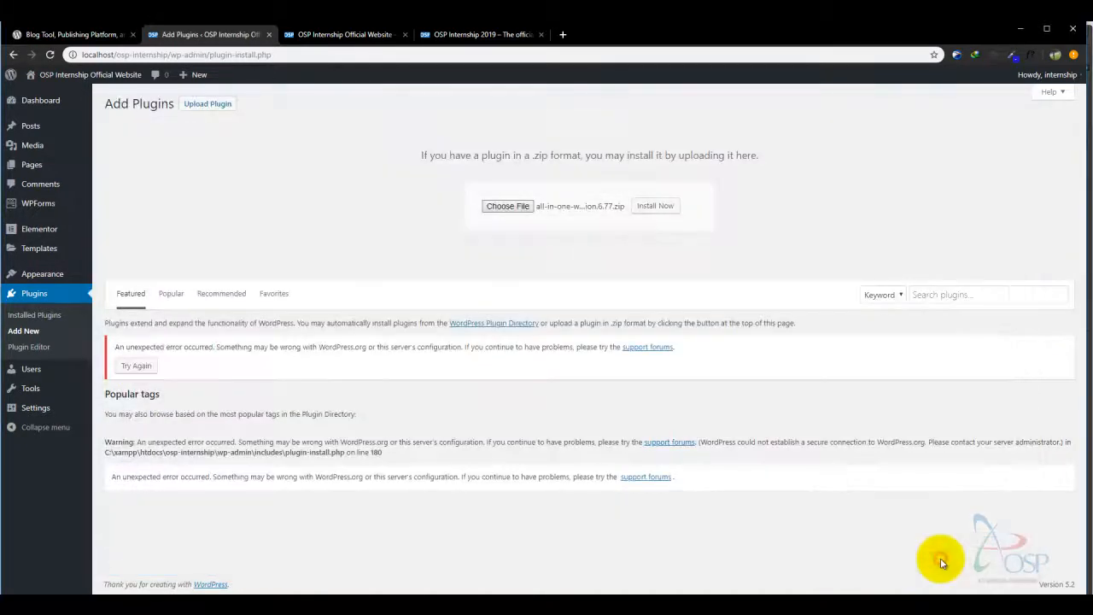
# - Install and activate the All-in-One WP Migration 6.77 plugin
pyautogui.click(656, 208)
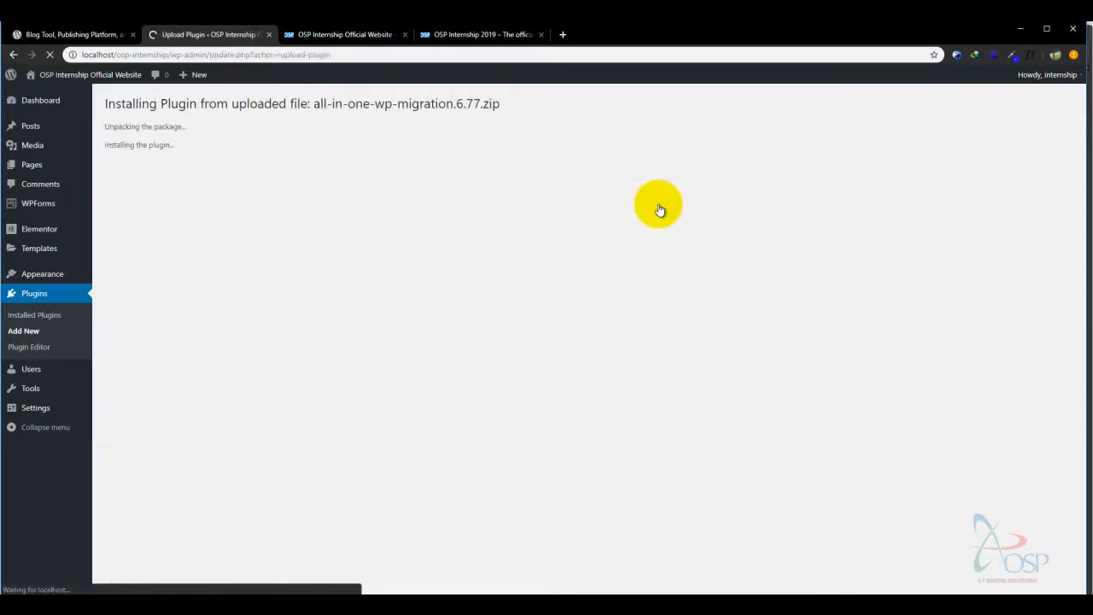
pyautogui.click(161, 186)
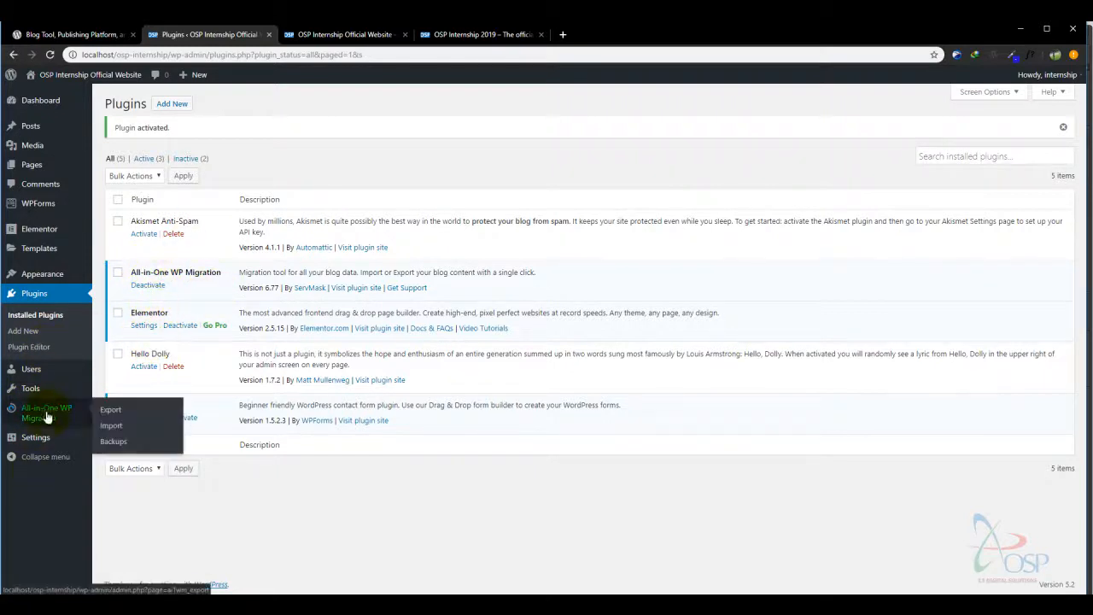
# - Go to All-in-One WP Migration > Export and expand the Export To destination list
pyautogui.moveTo(24, 405)
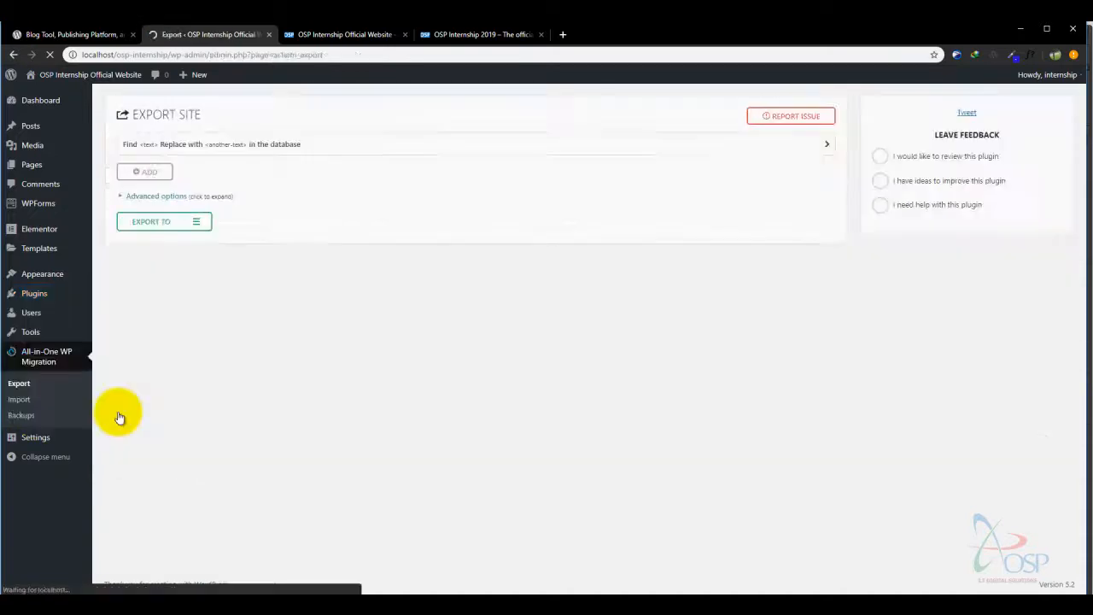
pyautogui.click(199, 223)
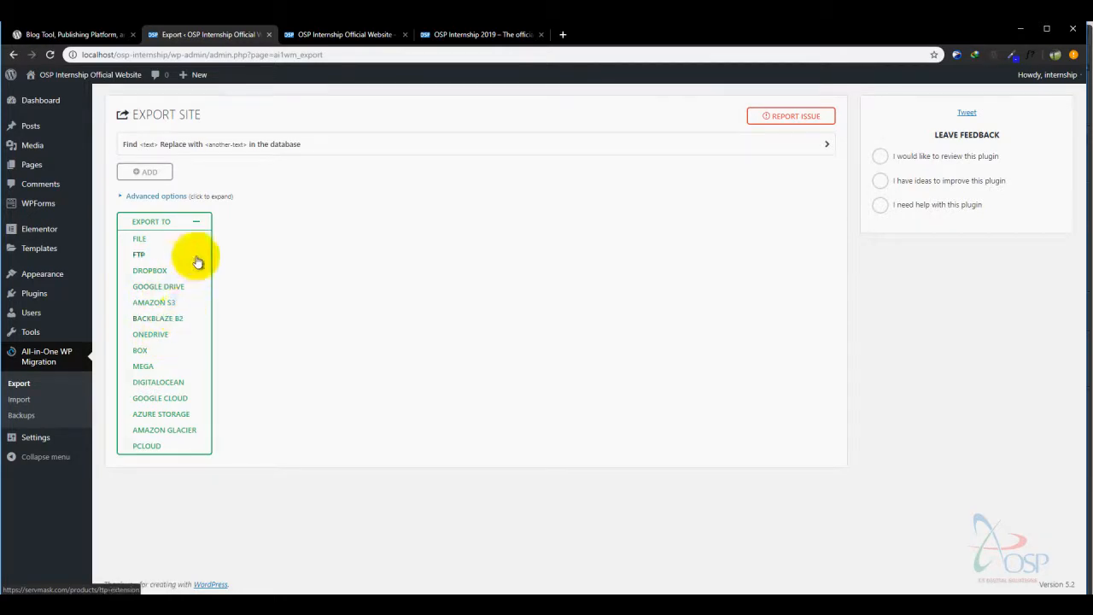
# - Export the site to File, download the 136 MB localhost backup, and close the export dialog
pyautogui.click(141, 242)
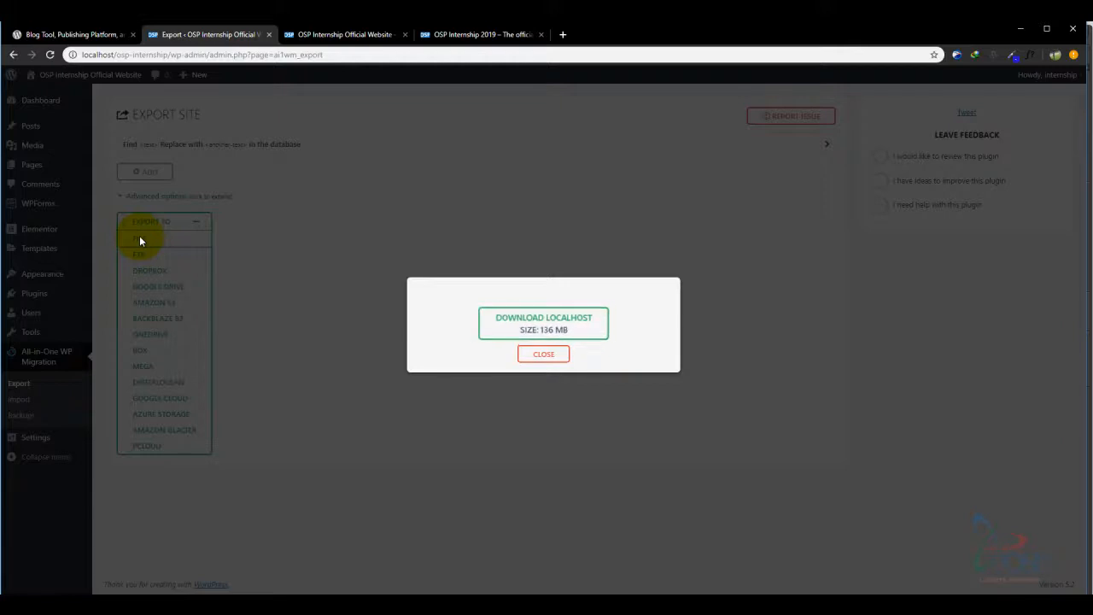
pyautogui.click(550, 324)
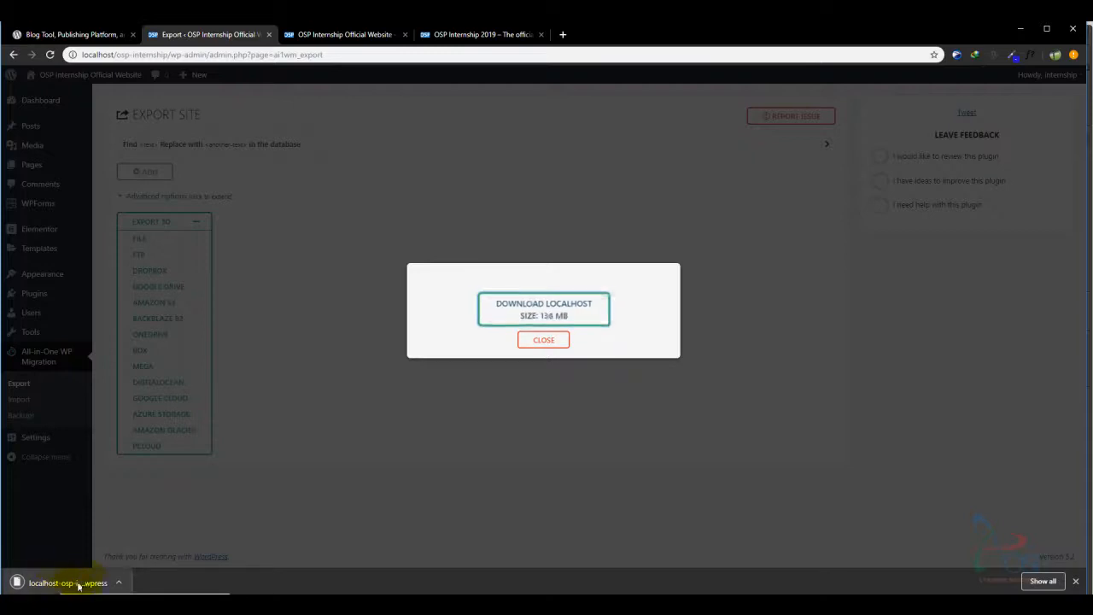
pyautogui.click(551, 344)
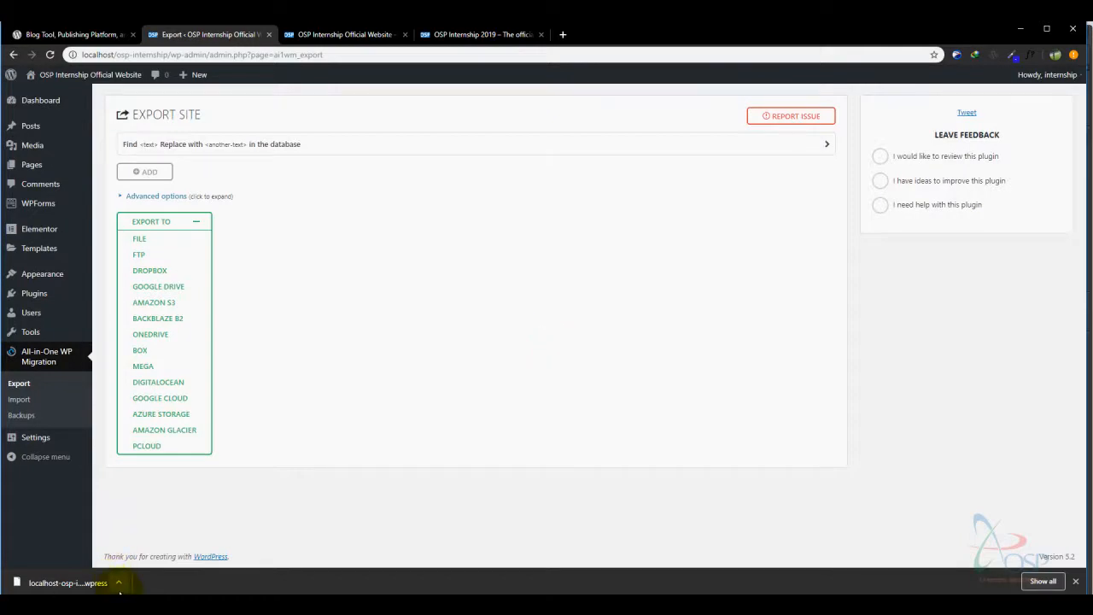
# - Set .wpress files to always open and show the downloaded backup in the Downloads folder
pyautogui.click(121, 585)
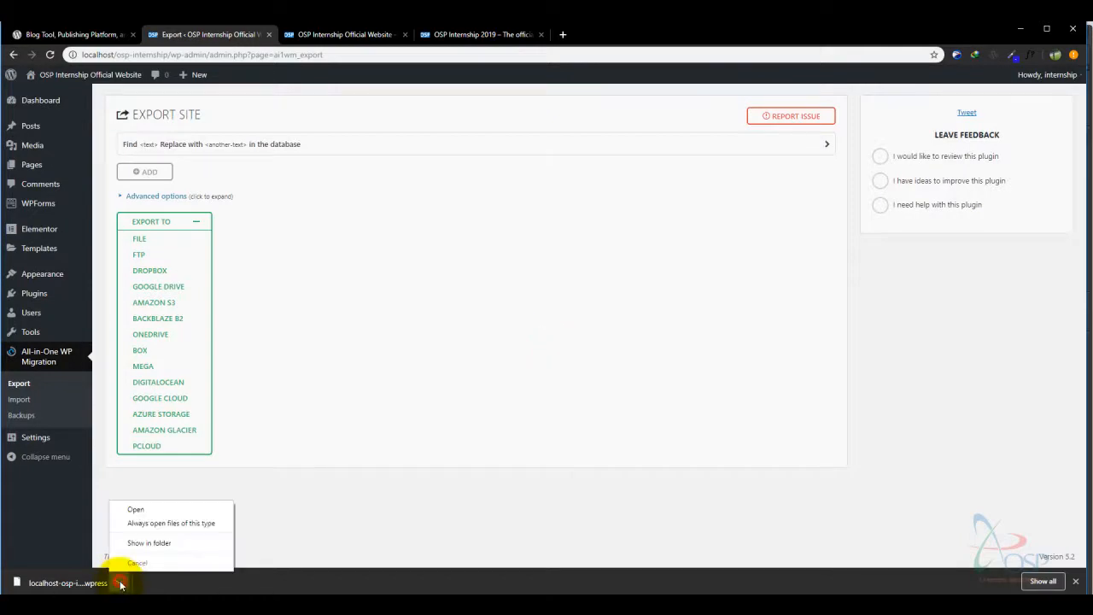
pyautogui.click(155, 527)
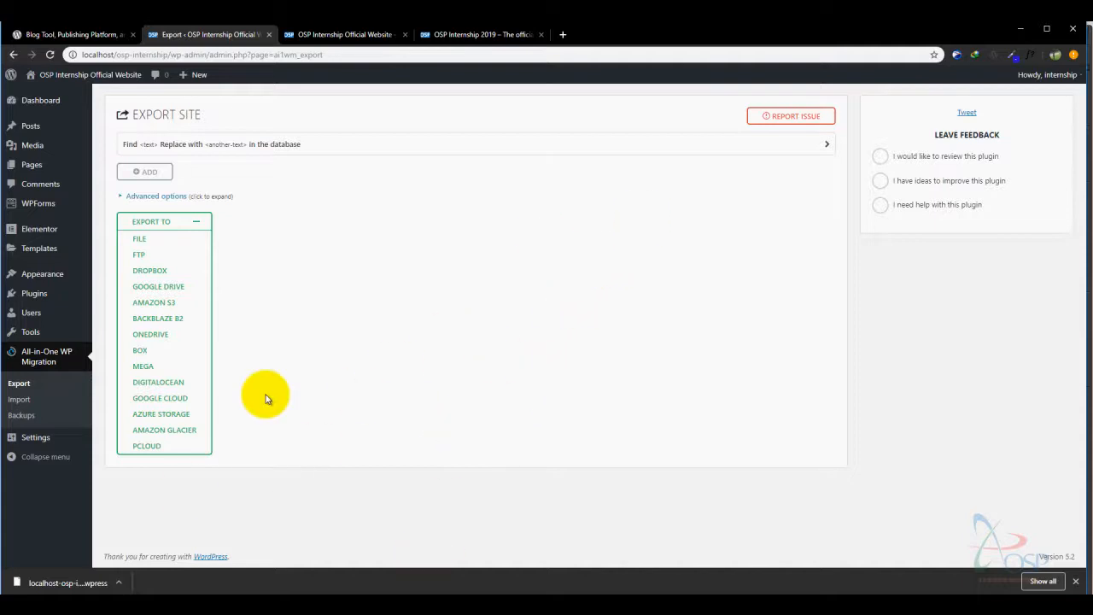
pyautogui.click(119, 583)
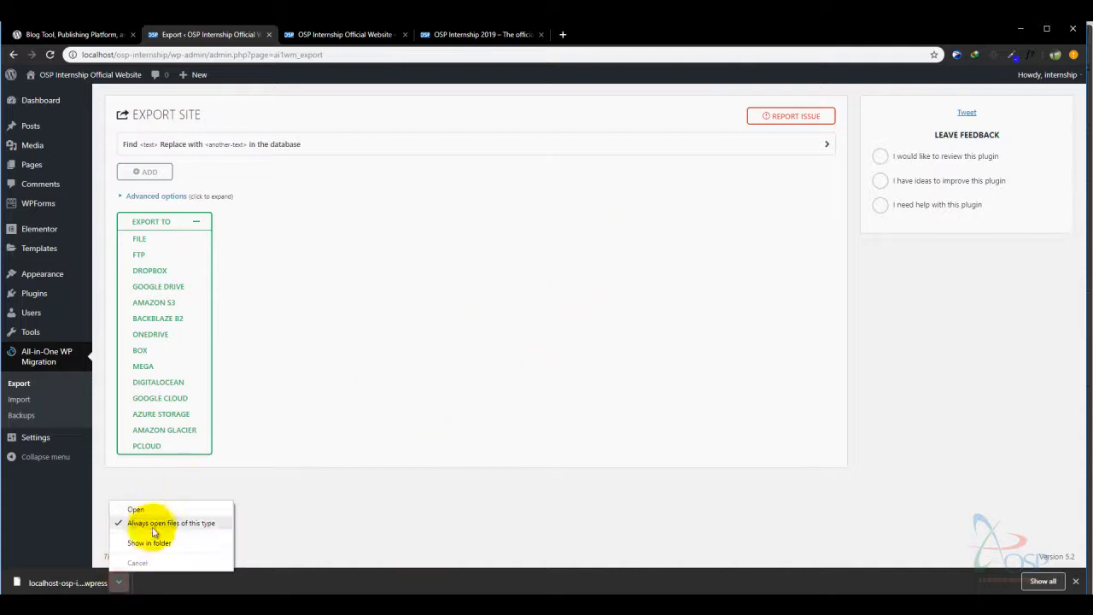
pyautogui.click(153, 541)
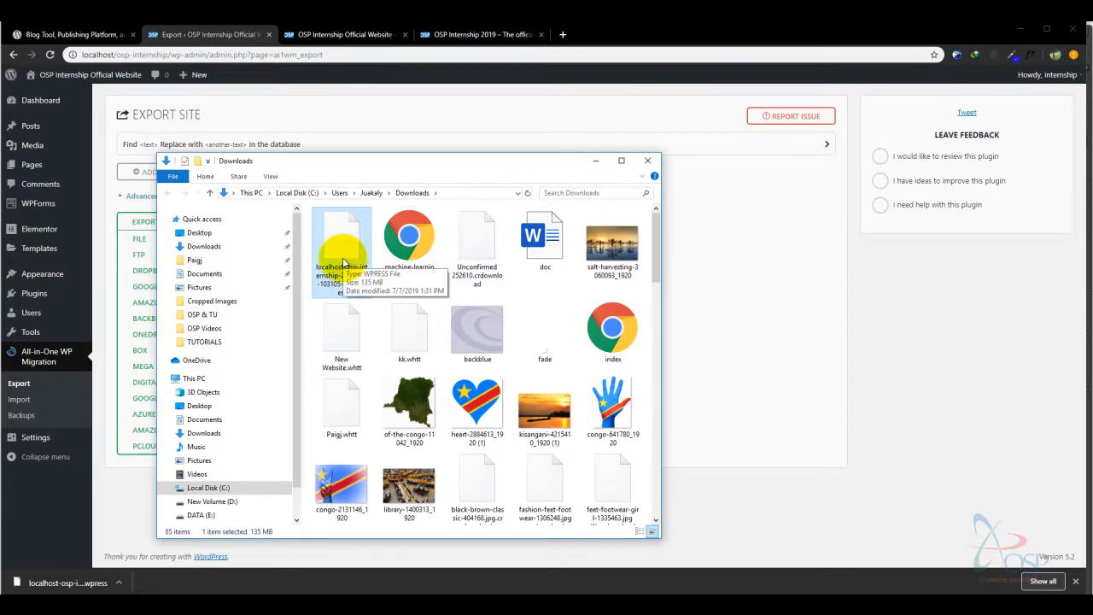
# - Close the Downloads folder window to return to the Export Site page
pyautogui.click(600, 163)
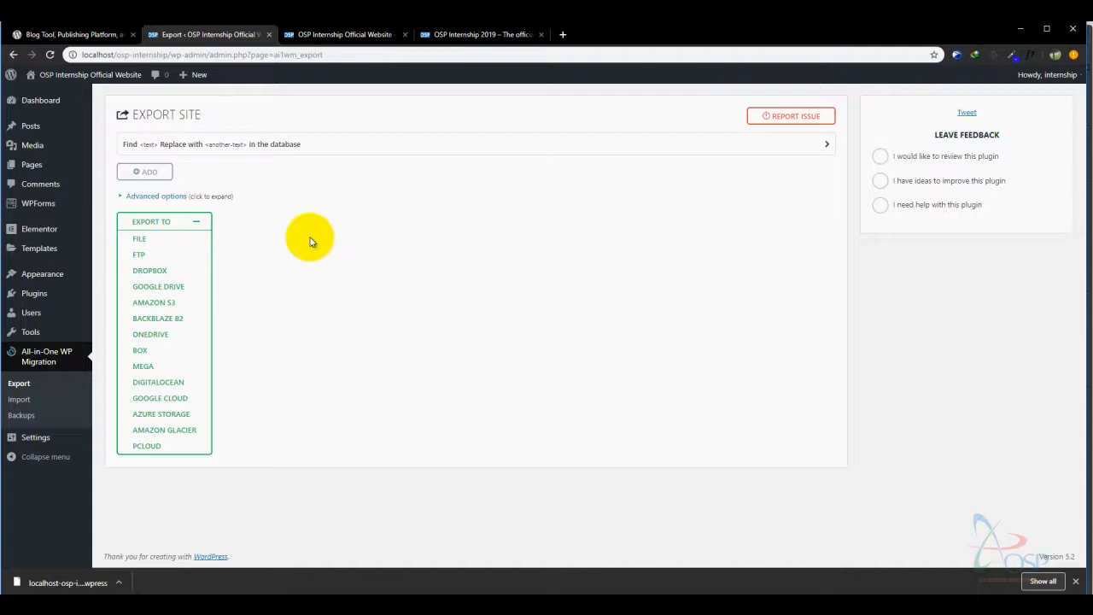
# - View both OSP Internship sites' home pages and each site's About page
pyautogui.click(347, 34)
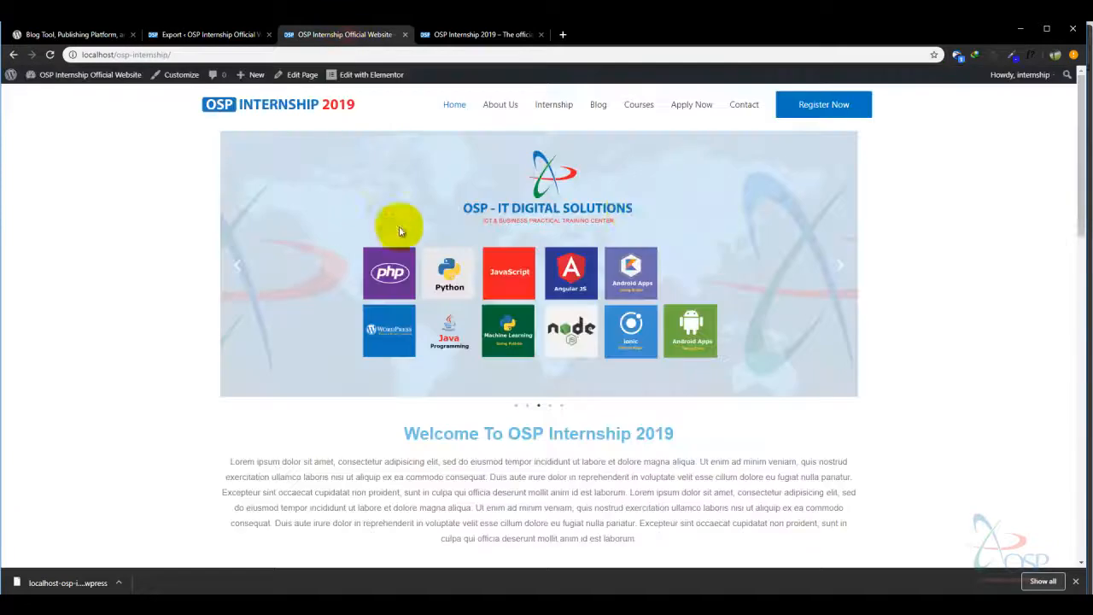
pyautogui.click(479, 35)
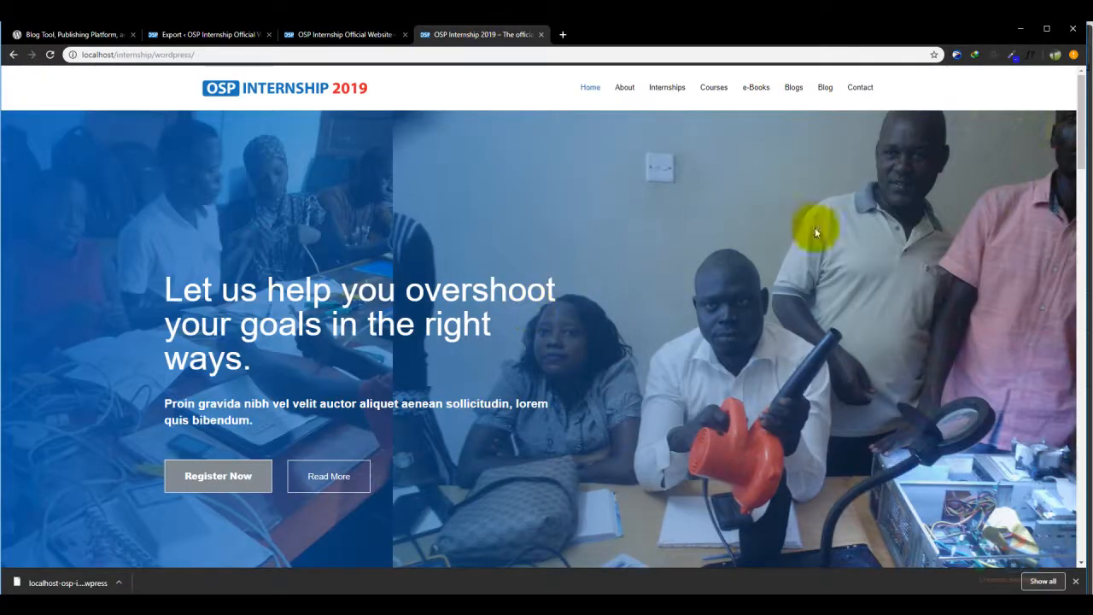
pyautogui.moveTo(1074, 90)
pyautogui.mouseDown()
pyautogui.moveTo(1045, 264)
pyautogui.moveTo(1056, 110)
pyautogui.moveTo(1020, 130)
pyautogui.moveTo(1062, 47)
pyautogui.moveTo(993, 237)
pyautogui.moveTo(1064, 110)
pyautogui.moveTo(1075, 128)
pyautogui.moveTo(1076, 94)
pyautogui.mouseUp()
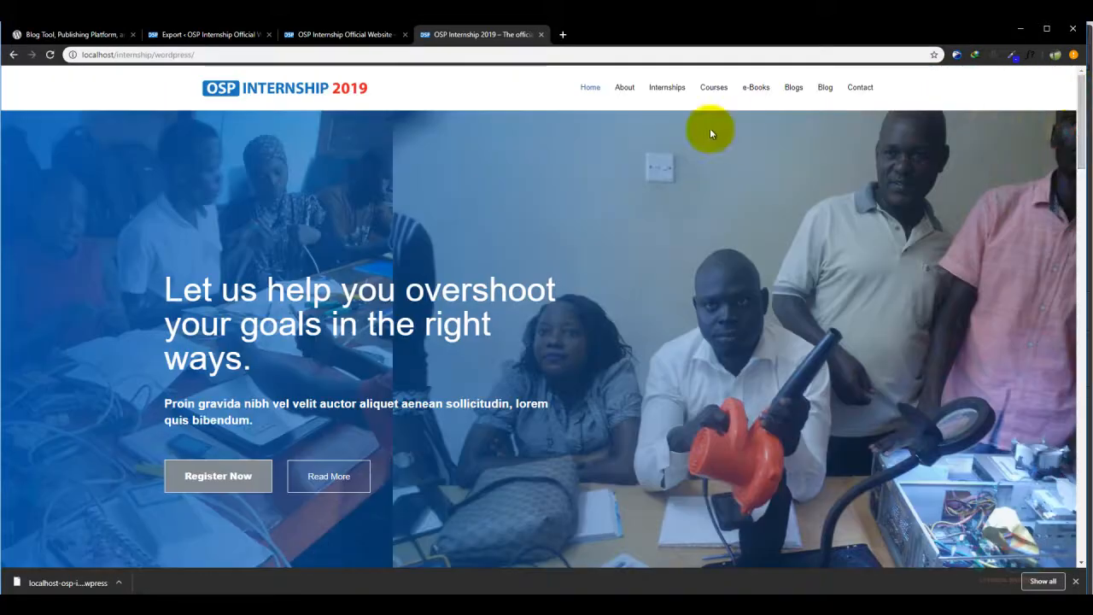
pyautogui.click(626, 91)
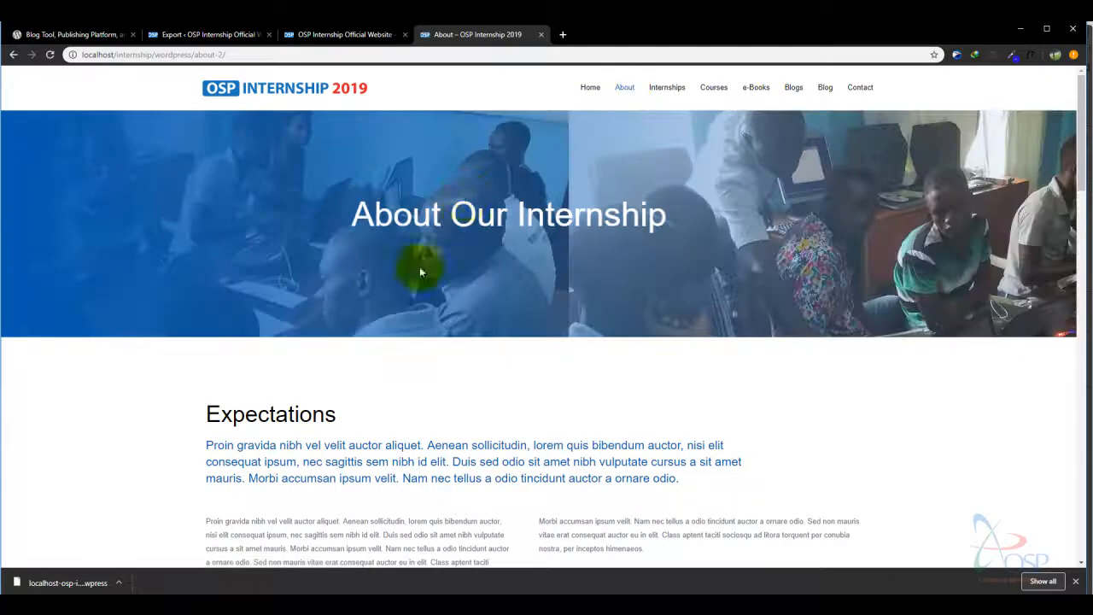
pyautogui.click(335, 34)
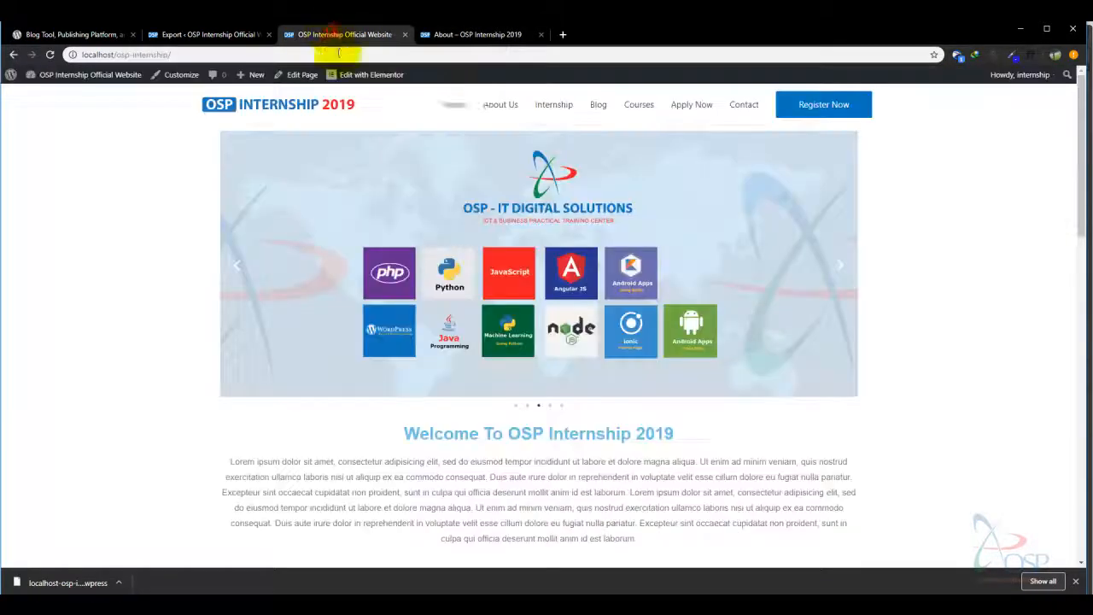
pyautogui.click(499, 106)
# - Compare the original site's About Us page with the 2019 site's About Our Internship page
pyautogui.click(481, 34)
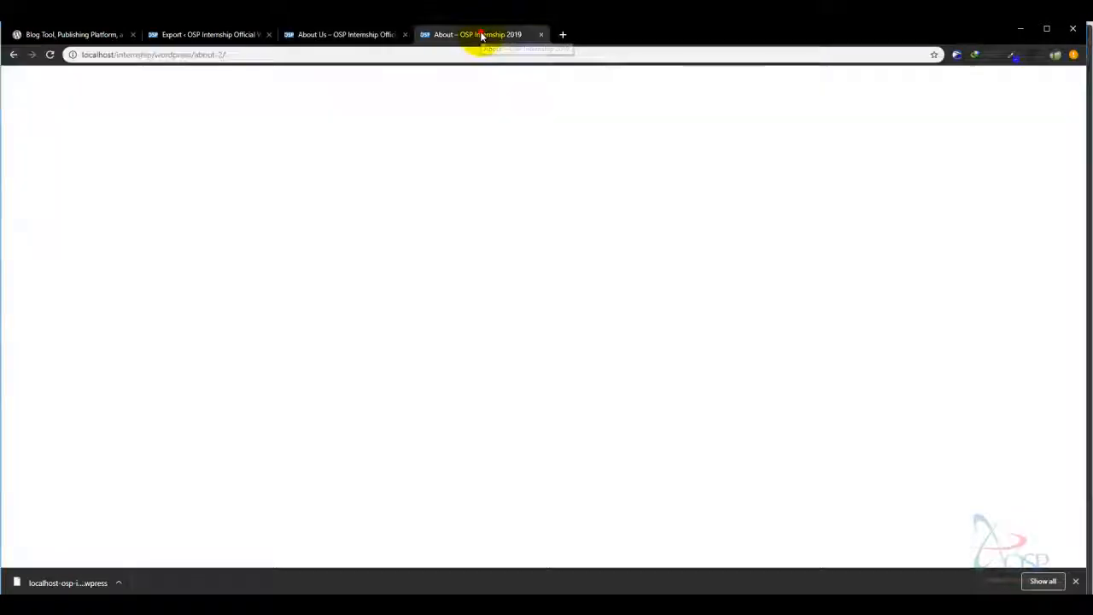
pyautogui.click(344, 39)
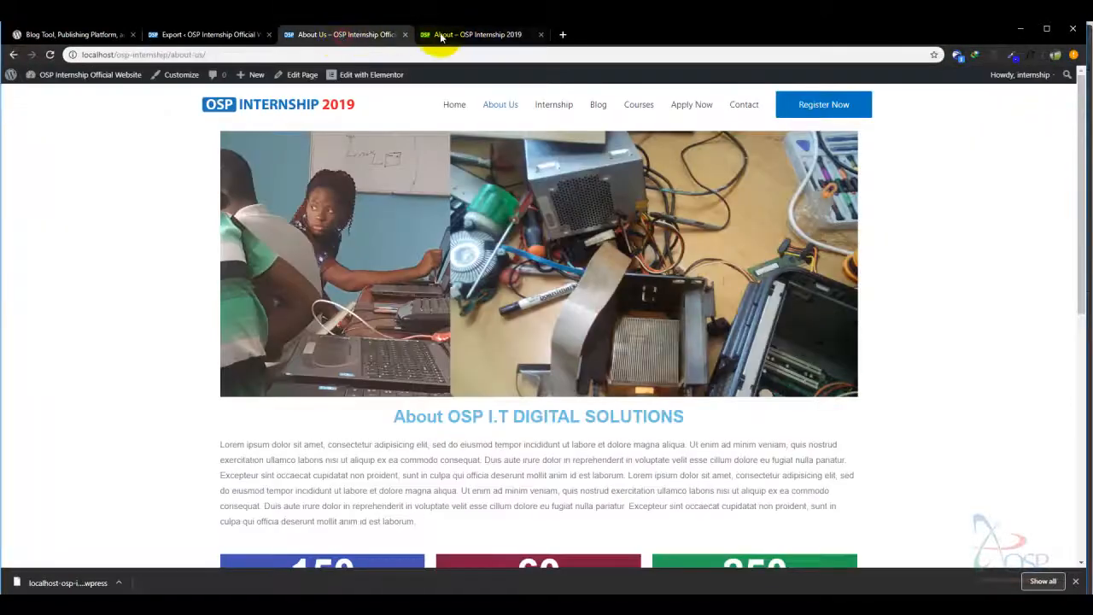
pyautogui.click(445, 34)
pyautogui.click(362, 38)
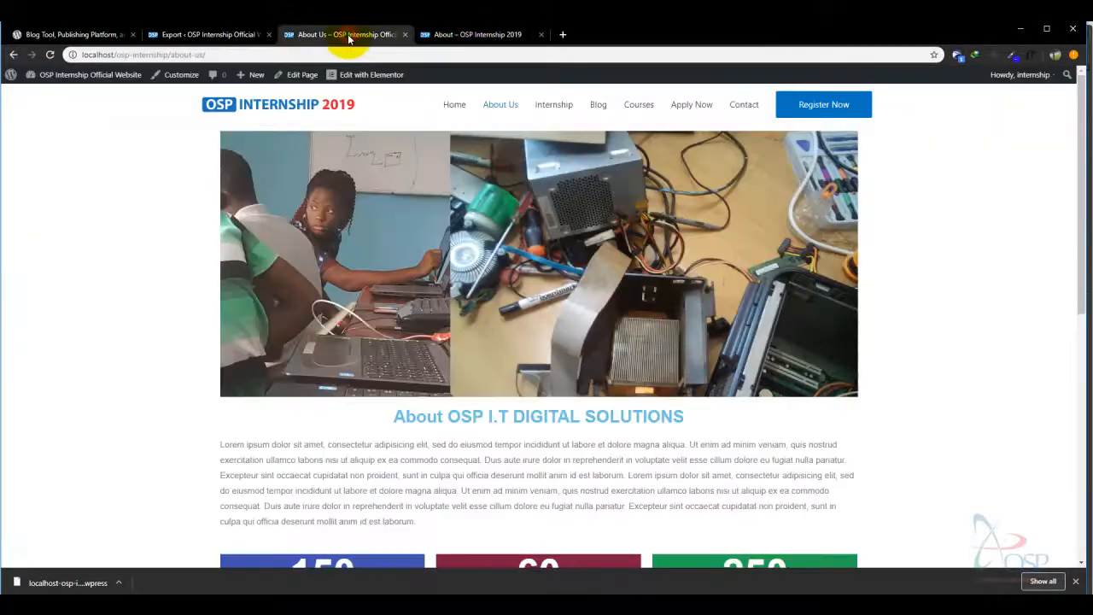
pyautogui.click(468, 37)
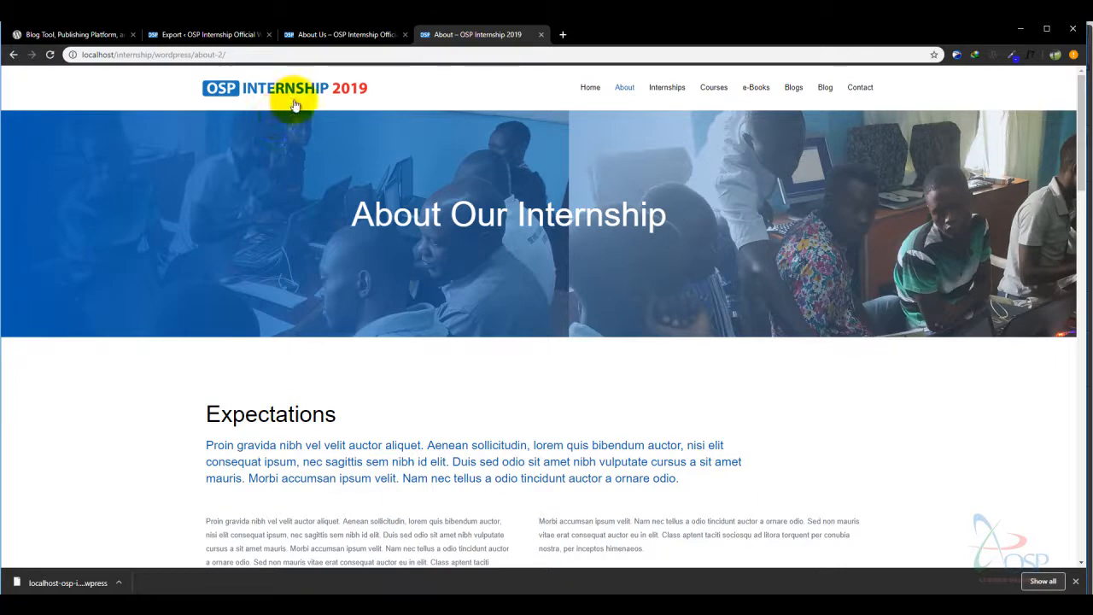
pyautogui.click(354, 34)
# - Revisit the original home page and the 2019 About page, then return to the Export Site tab
pyautogui.moveTo(146, 70)
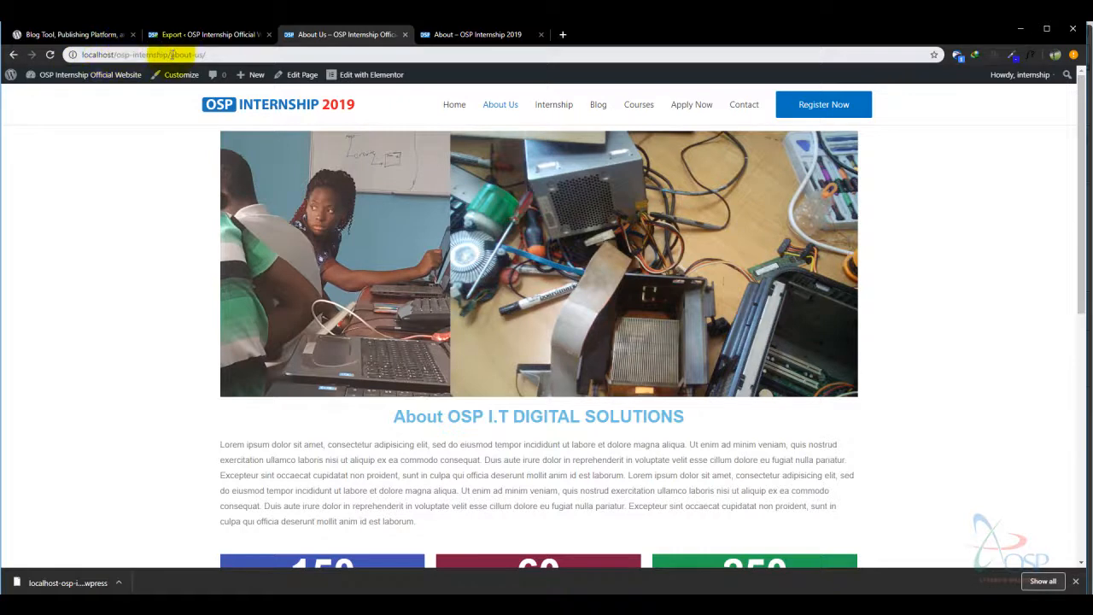
pyautogui.click(223, 104)
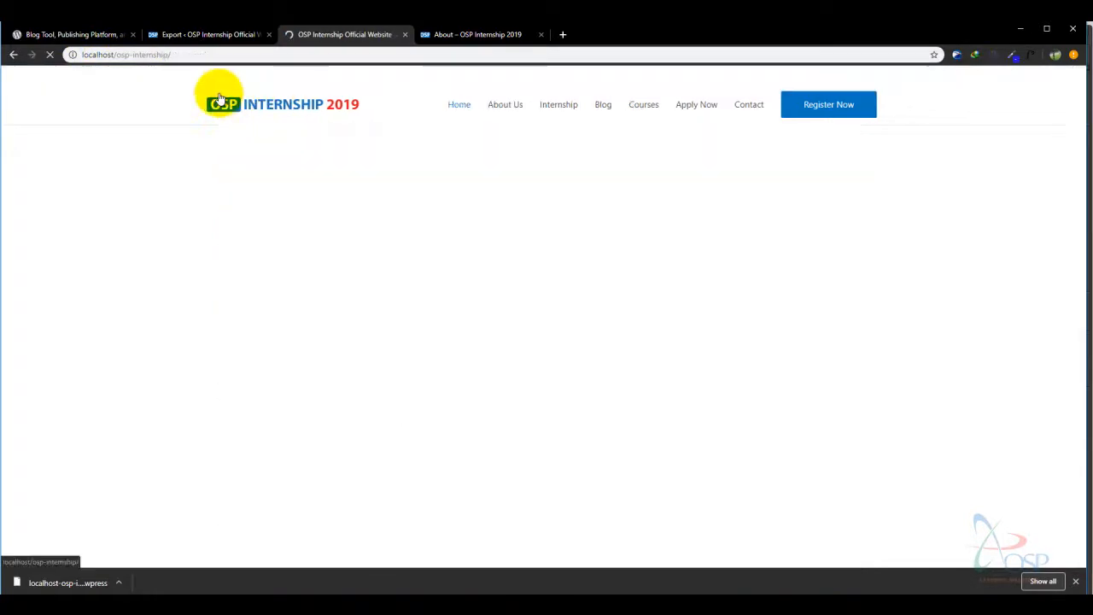
pyautogui.click(453, 34)
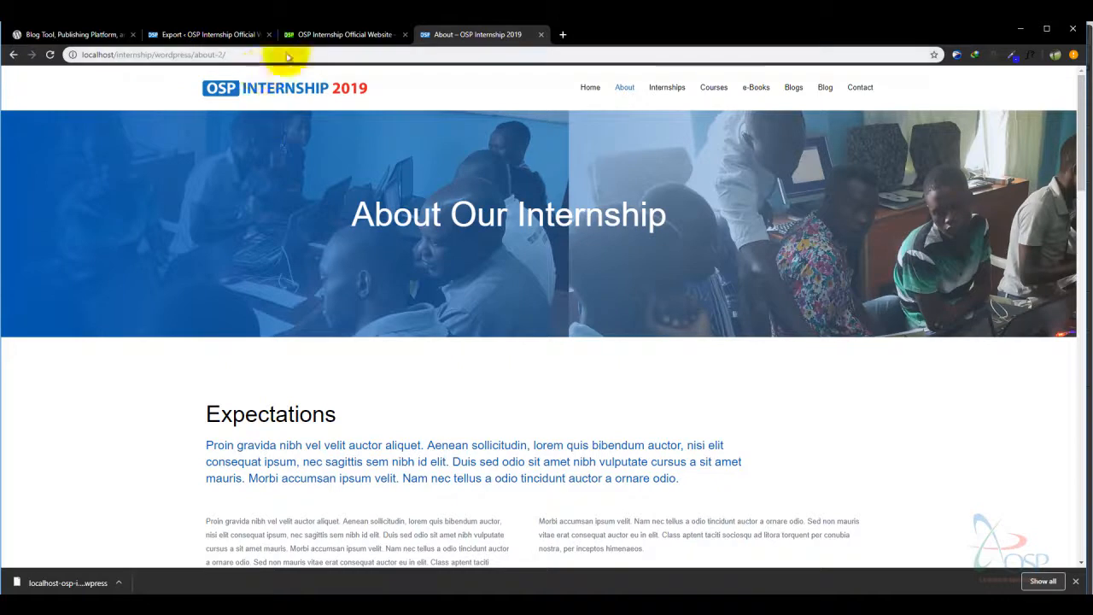
pyautogui.click(328, 36)
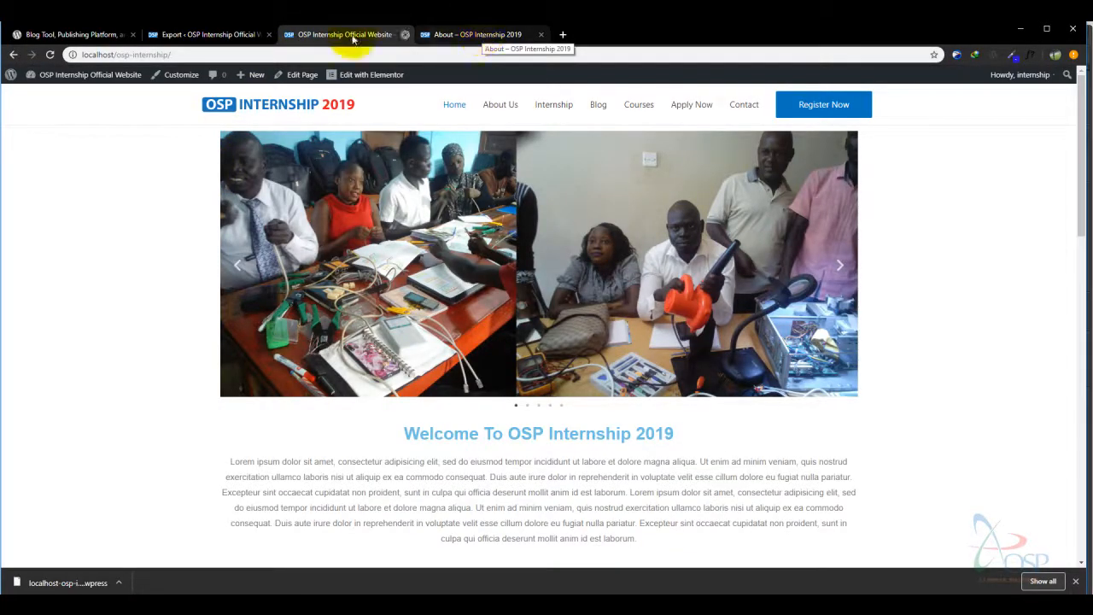
pyautogui.click(171, 36)
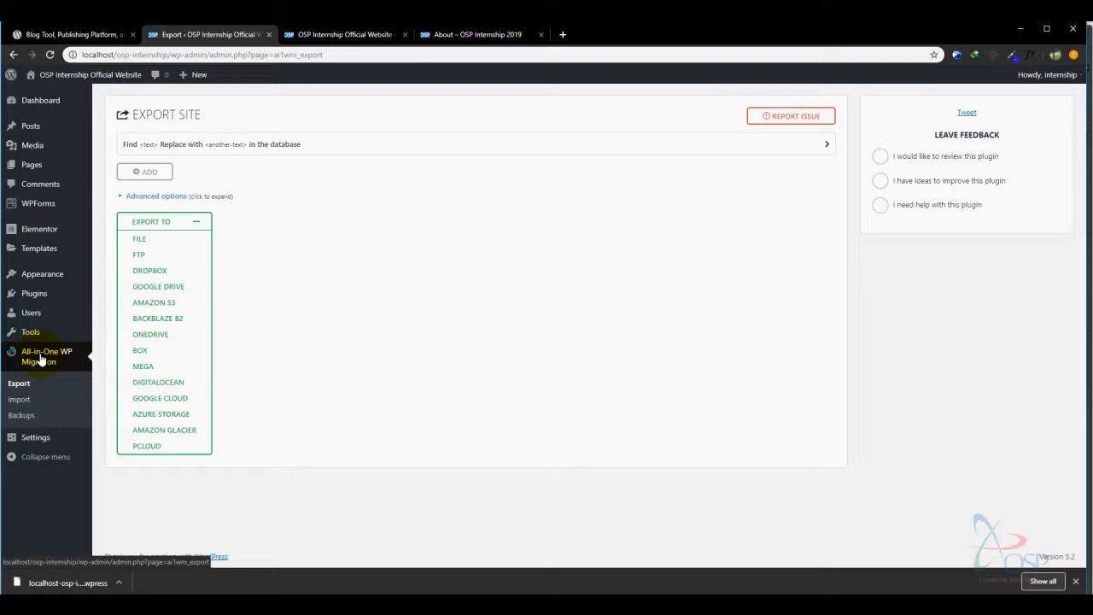
# - Load localhost/internship/wordpress/ in the About Our Internship tab
pyautogui.click(449, 43)
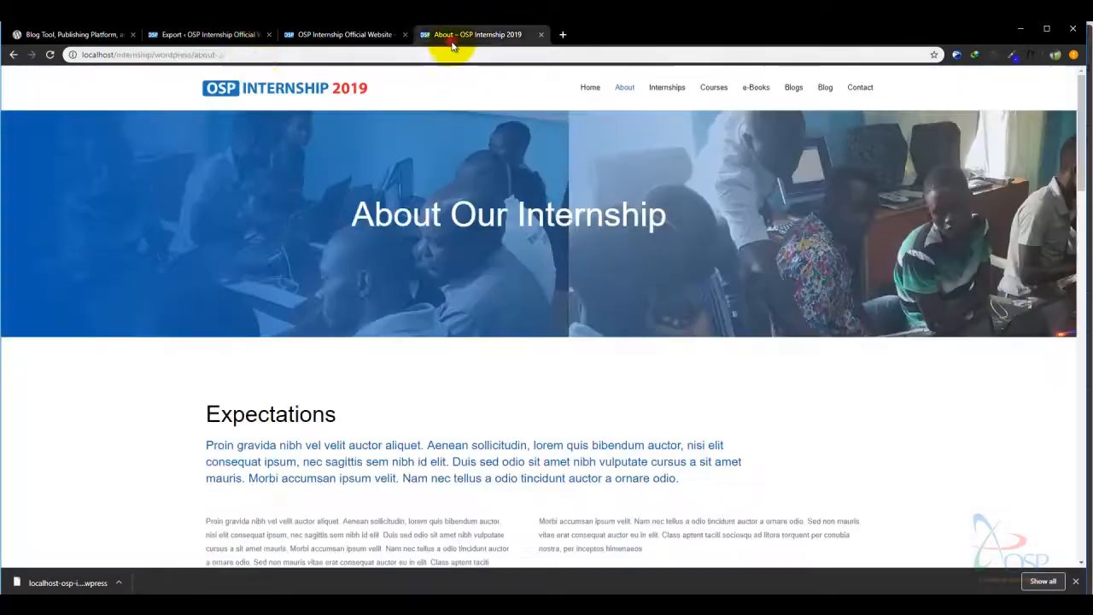
pyautogui.click(251, 55)
pyautogui.write('localhost')
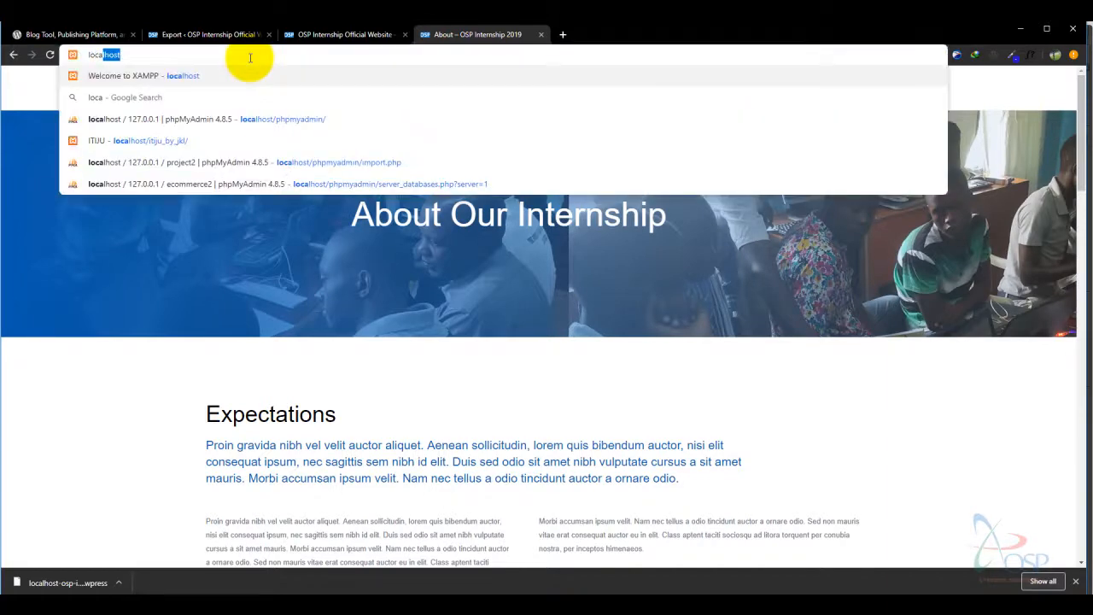
pyautogui.write('/w')
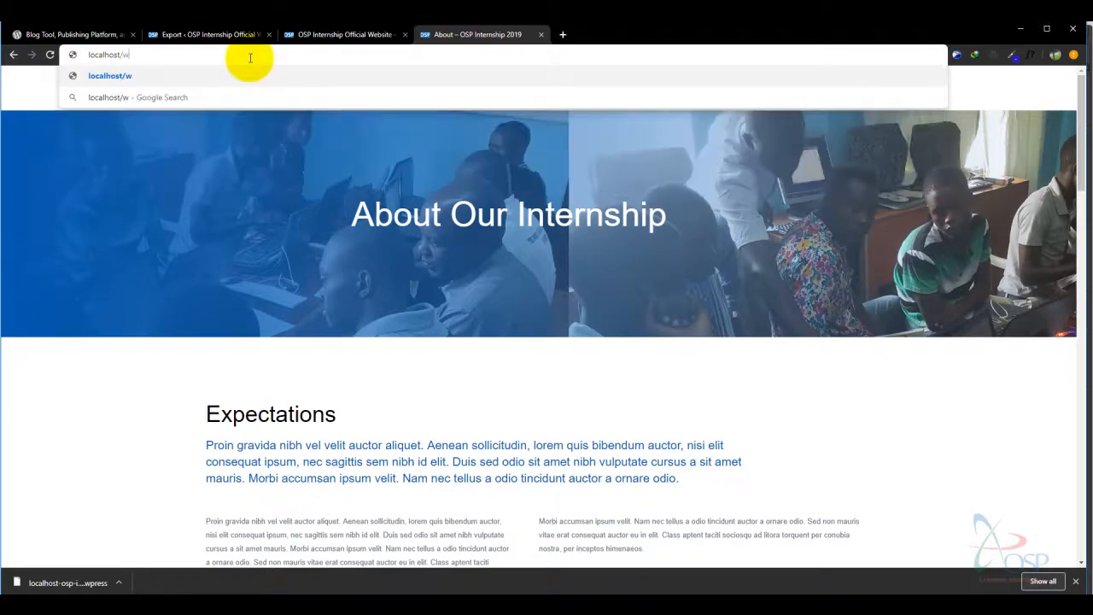
pyautogui.press('BackSpace')
pyautogui.press('BackSpace')
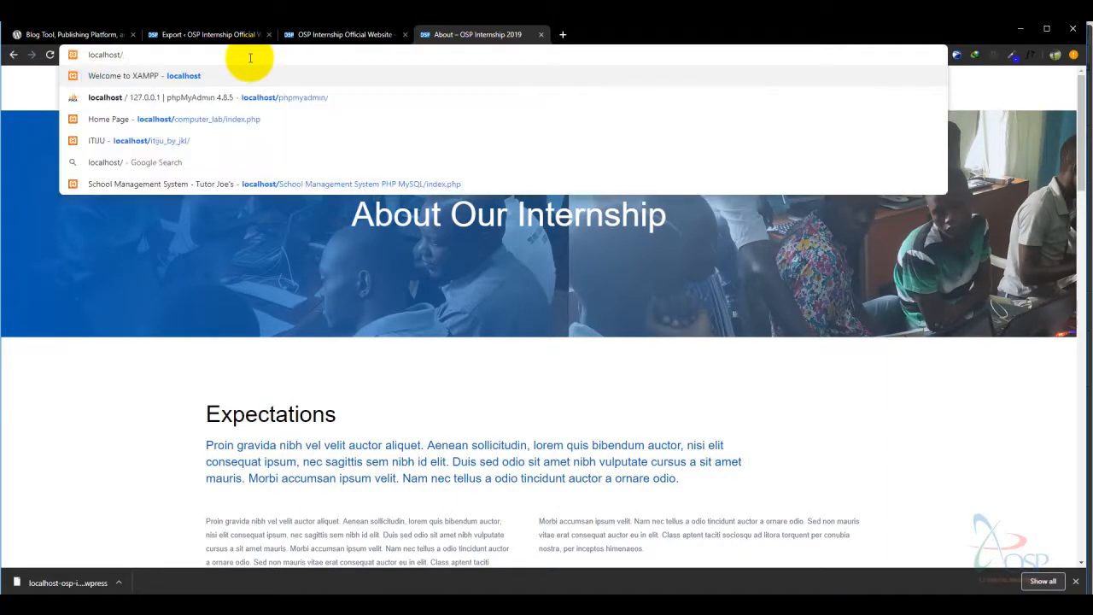
pyautogui.write('th')
pyautogui.press('BackSpace')
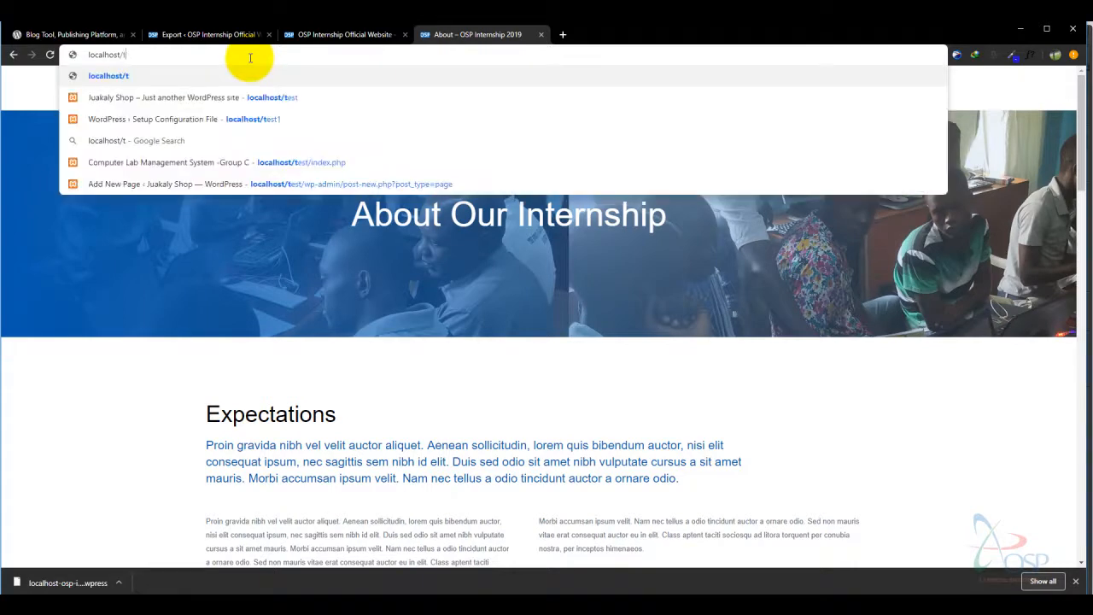
pyautogui.press('BackSpace')
pyautogui.write('lor')
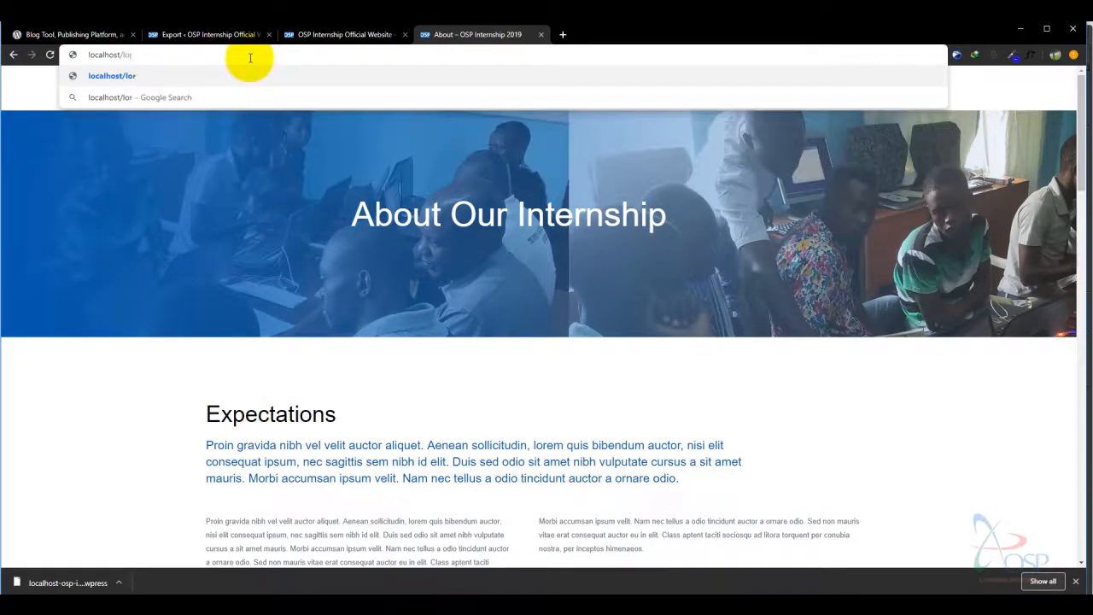
pyautogui.press('BackSpace')
pyautogui.press('BackSpace')
pyautogui.press('BackSpace')
pyautogui.write('lo')
pyautogui.press('BackSpace')
pyautogui.press('BackSpace')
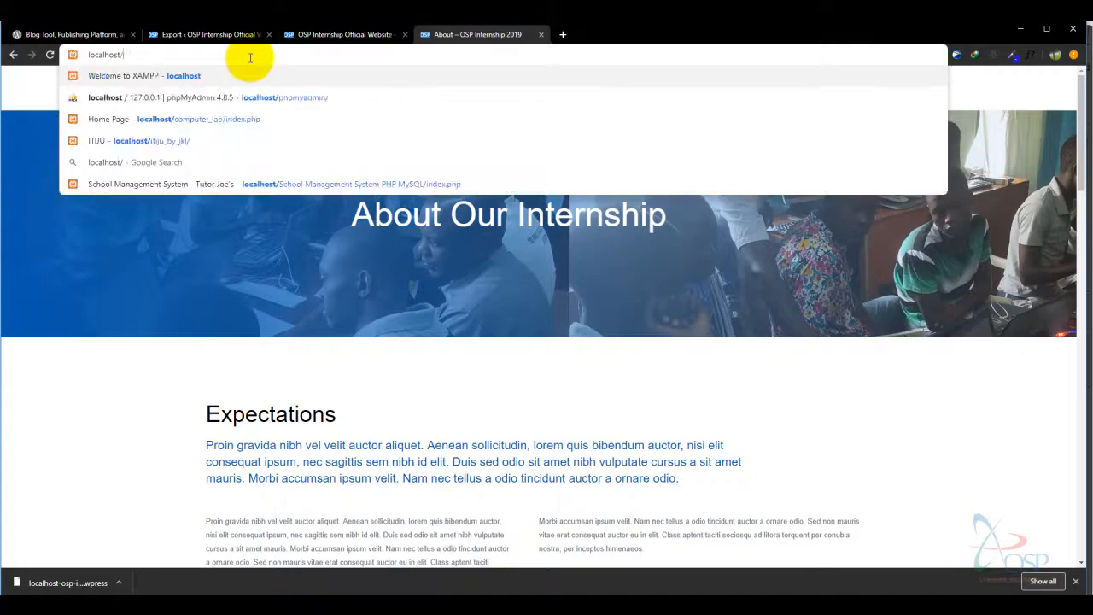
pyautogui.write('in')
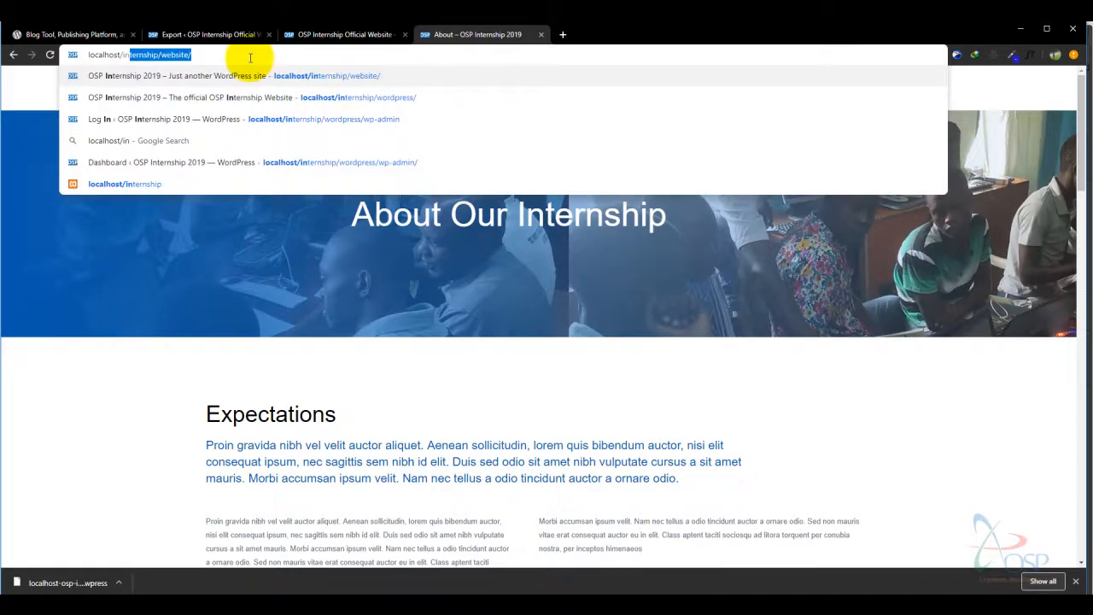
pyautogui.press('End')
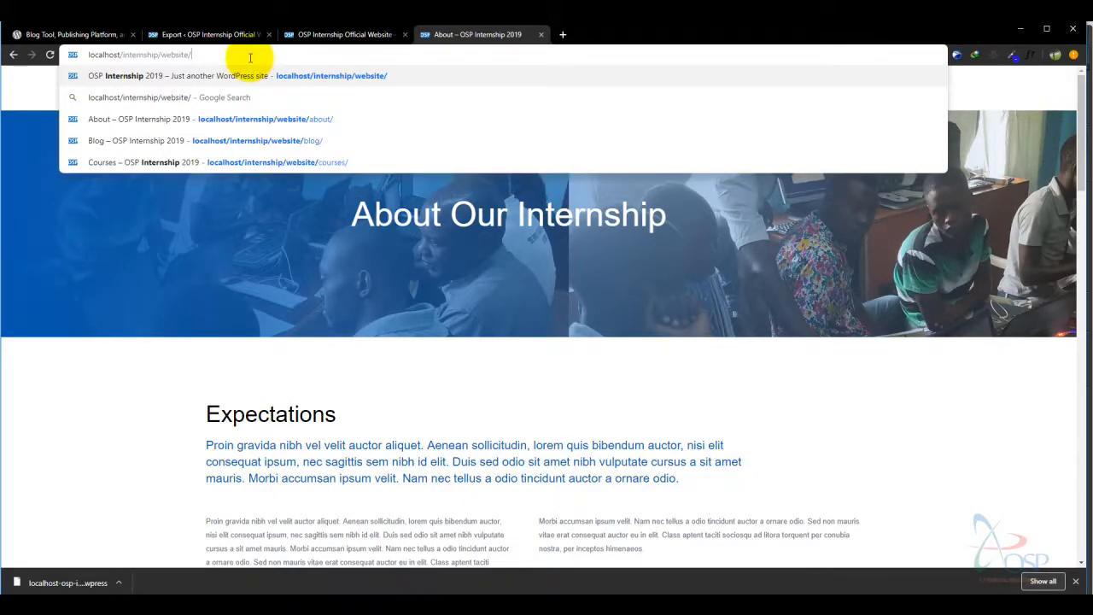
pyautogui.press('BackSpace')
pyautogui.press('BackSpace')
pyautogui.press('BackSpace')
pyautogui.press('BackSpace')
pyautogui.press('BackSpace')
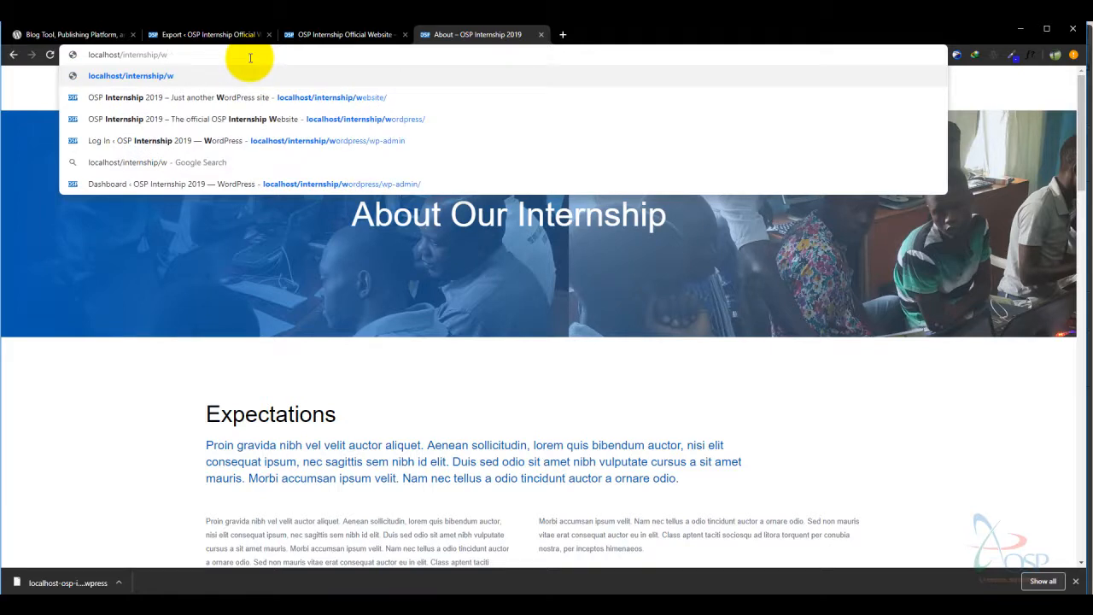
pyautogui.write('ordpress/')
pyautogui.press('Return')
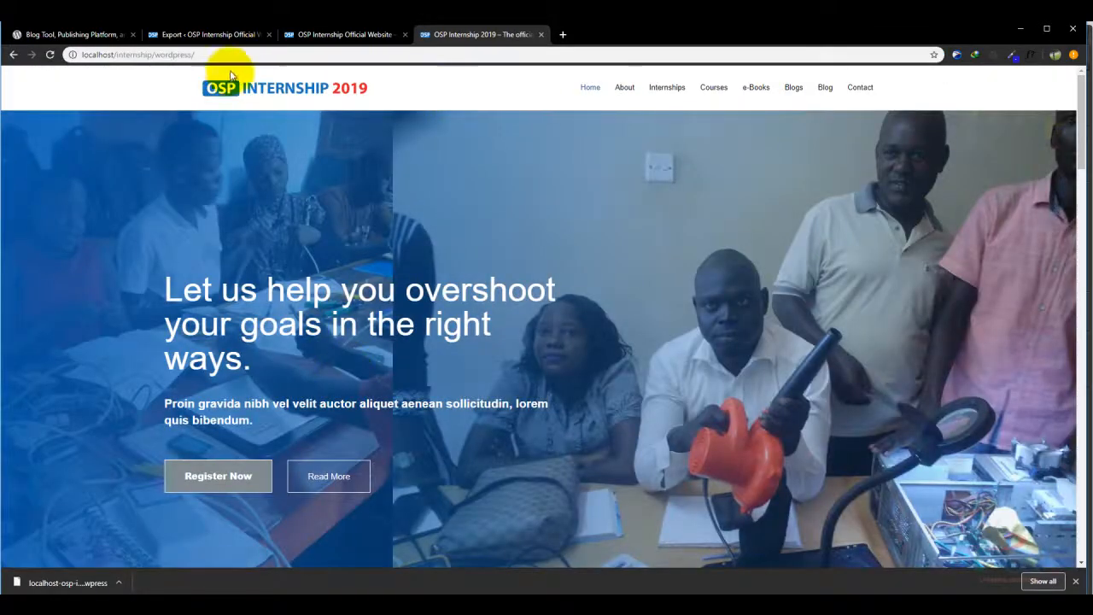
# - Append wp-admin to the address to reach the OSP Internship 2019 login screen
pyautogui.click(275, 54)
pyautogui.click(290, 55)
pyautogui.write('wp-admin')
pyautogui.press('Return')
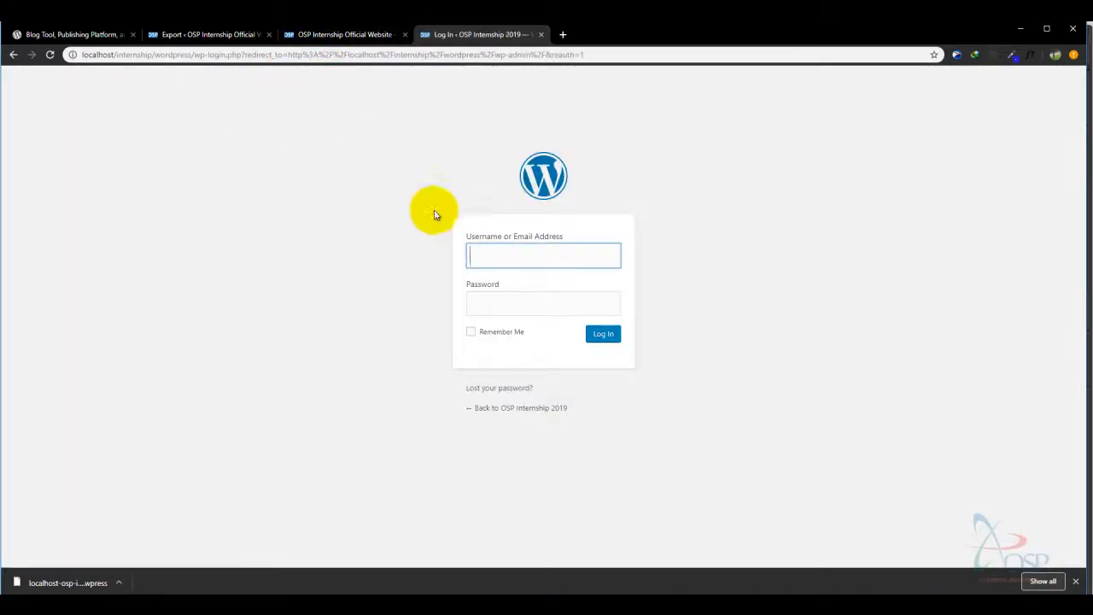
# - Enter the administrator's username on the login page, then move on to the password field
pyautogui.click(508, 254)
pyautogui.write('int')
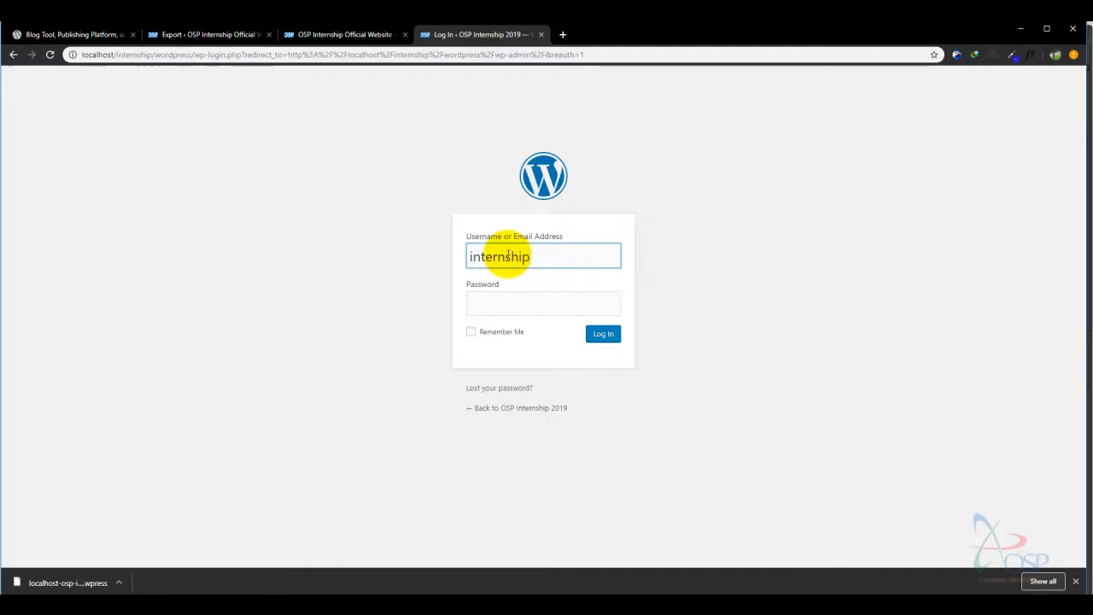
pyautogui.write('ernship')
pyautogui.click(511, 306)
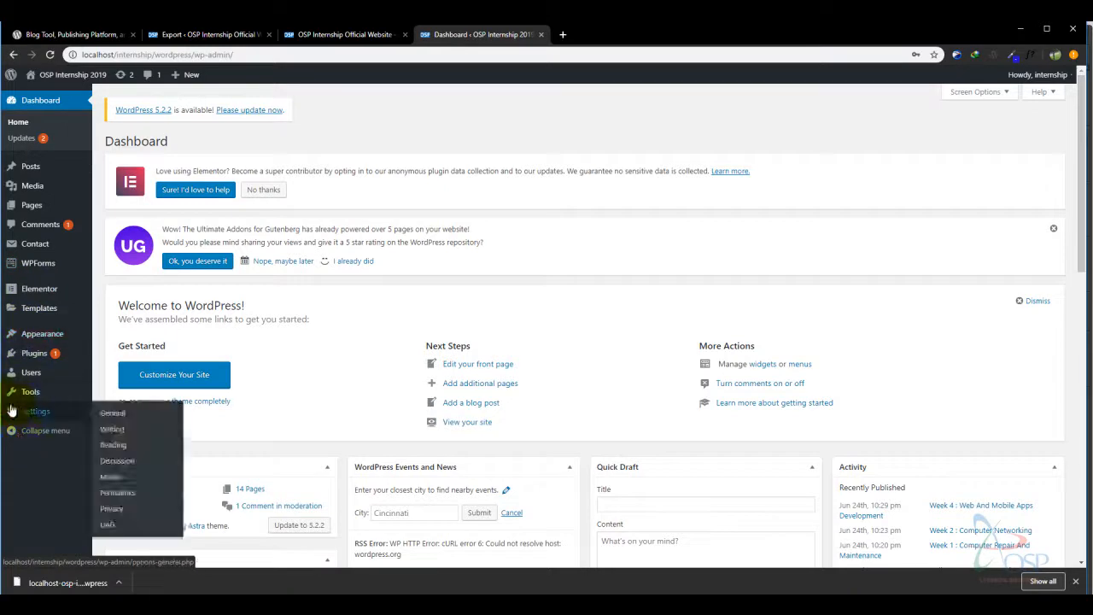
# - Compare the source site's homepage and Export Site tabs, ending on the local OSP Internship 2019 Dashboard
pyautogui.click(312, 35)
pyautogui.click(226, 36)
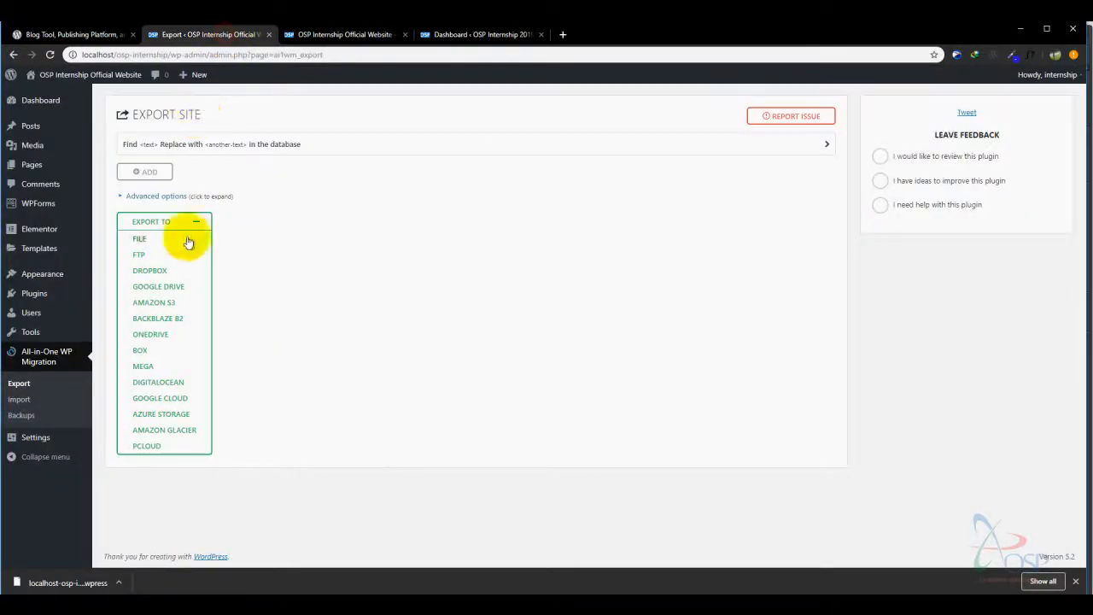
pyautogui.click(472, 35)
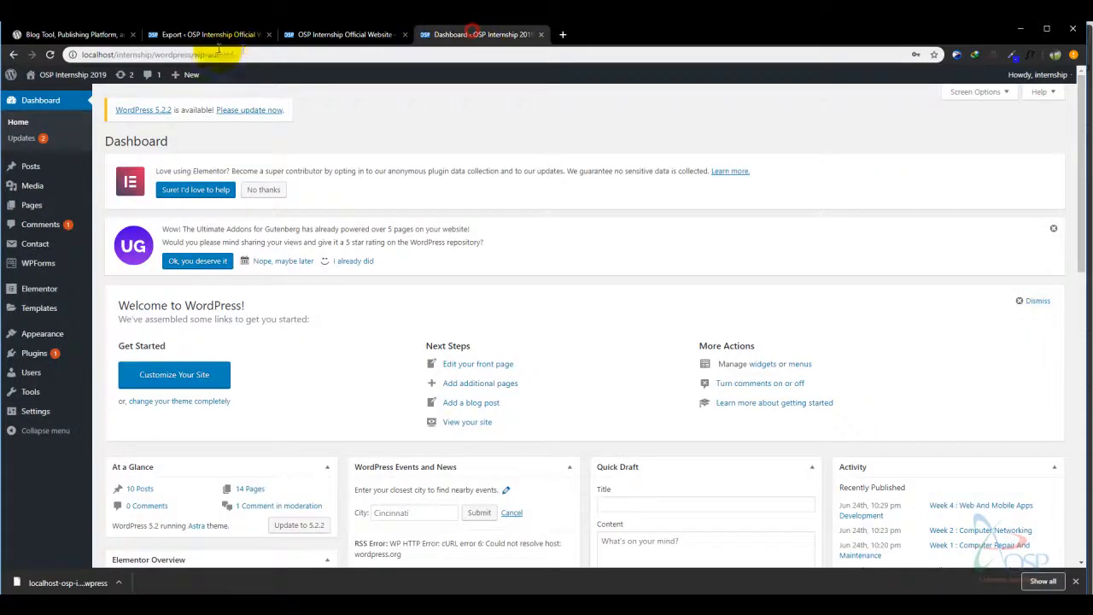
pyautogui.click(220, 35)
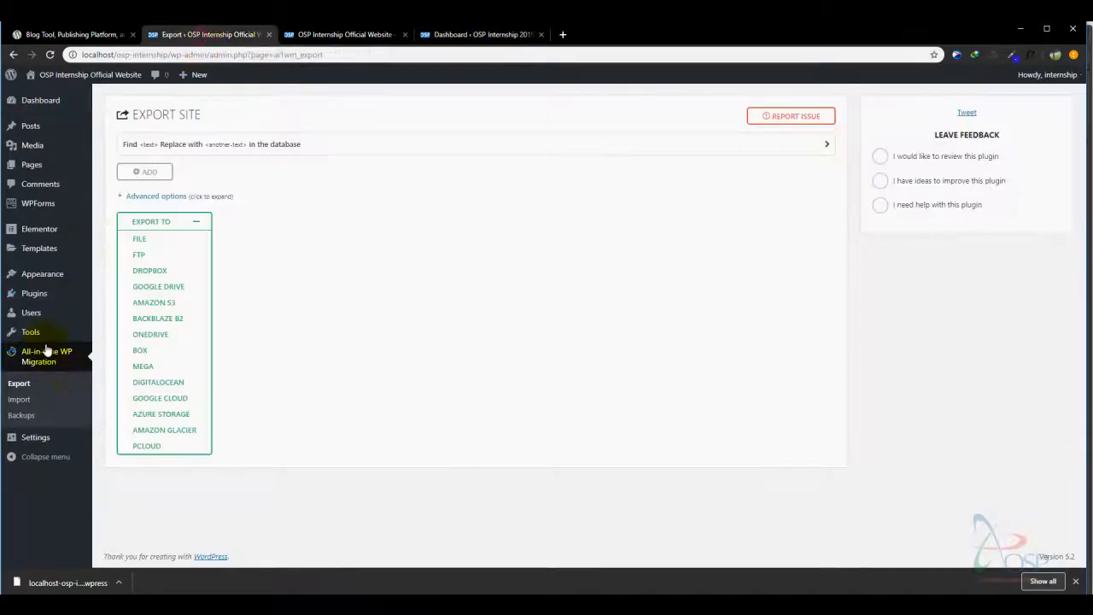
pyautogui.click(475, 35)
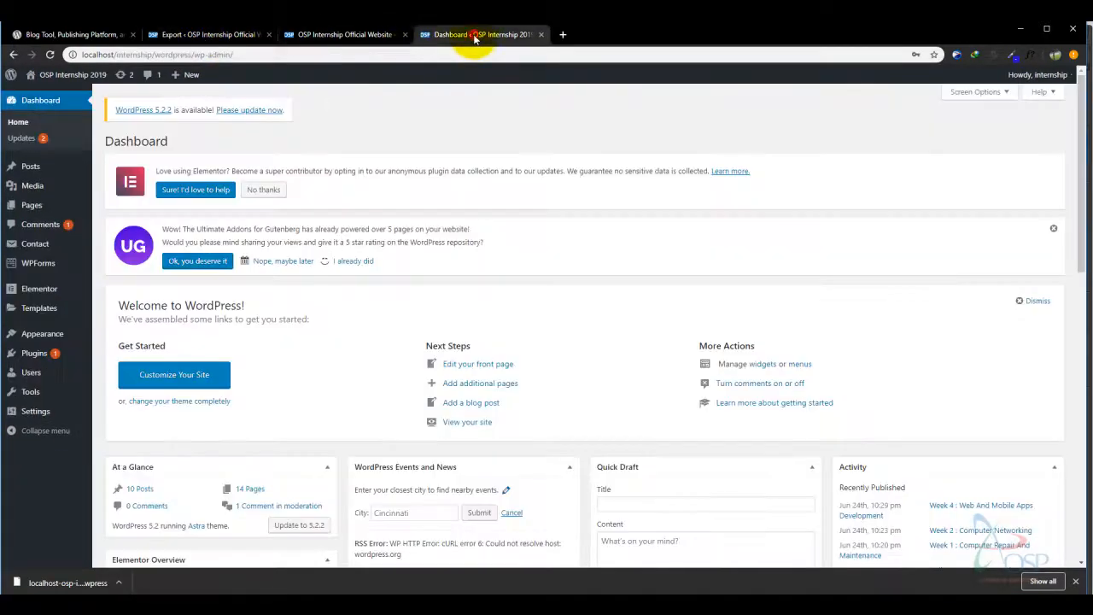
pyautogui.click(349, 34)
pyautogui.click(210, 36)
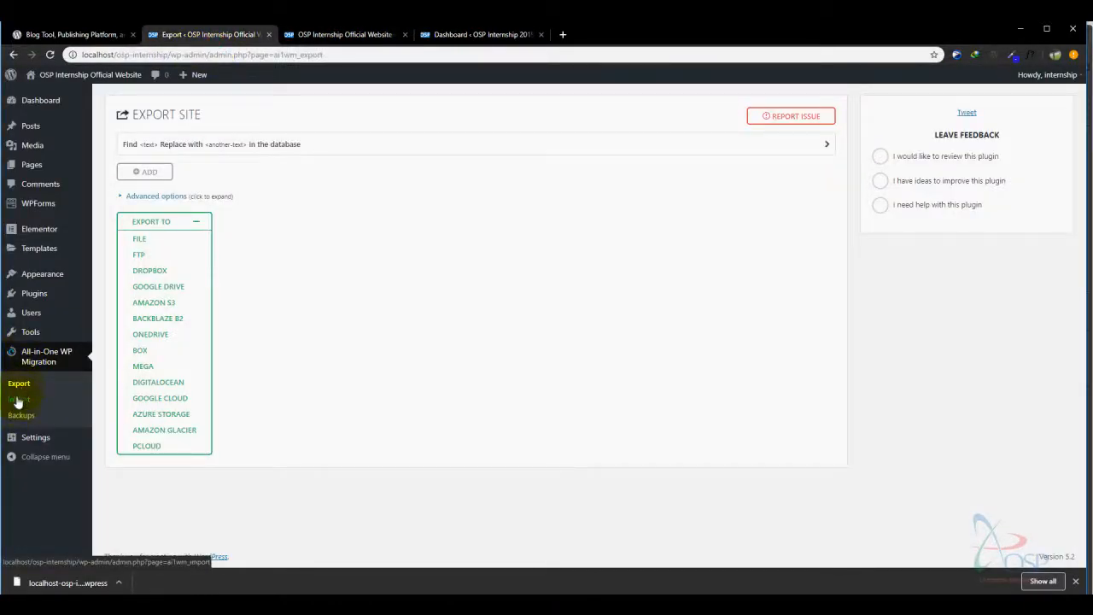
pyautogui.click(474, 36)
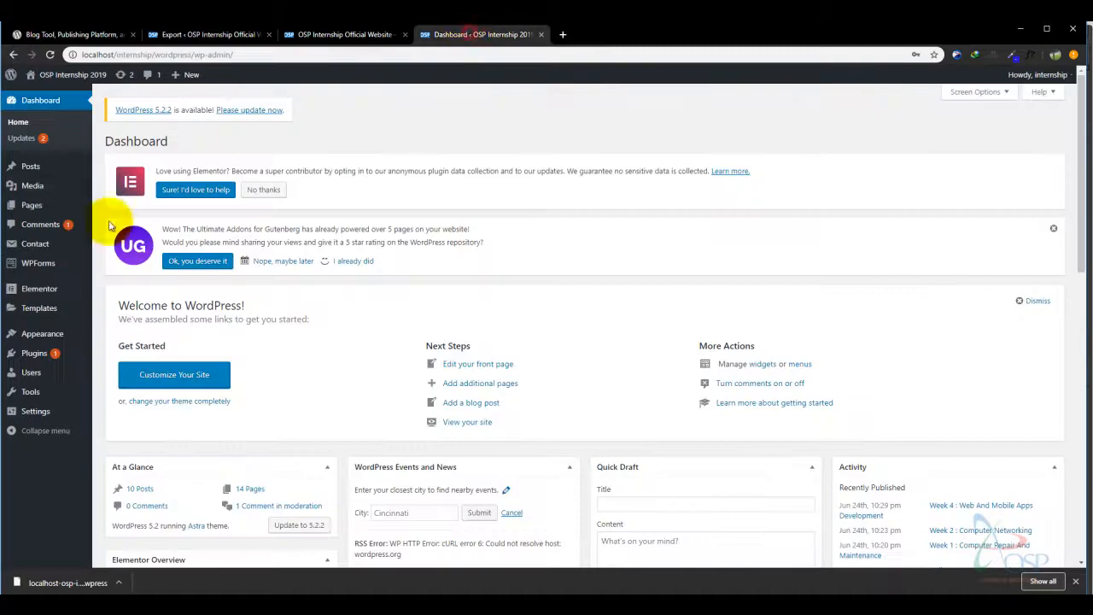
# - Upload all-in-one-wp-migration.6.77.zip through Plugins > Add New > Upload Plugin
pyautogui.click(34, 353)
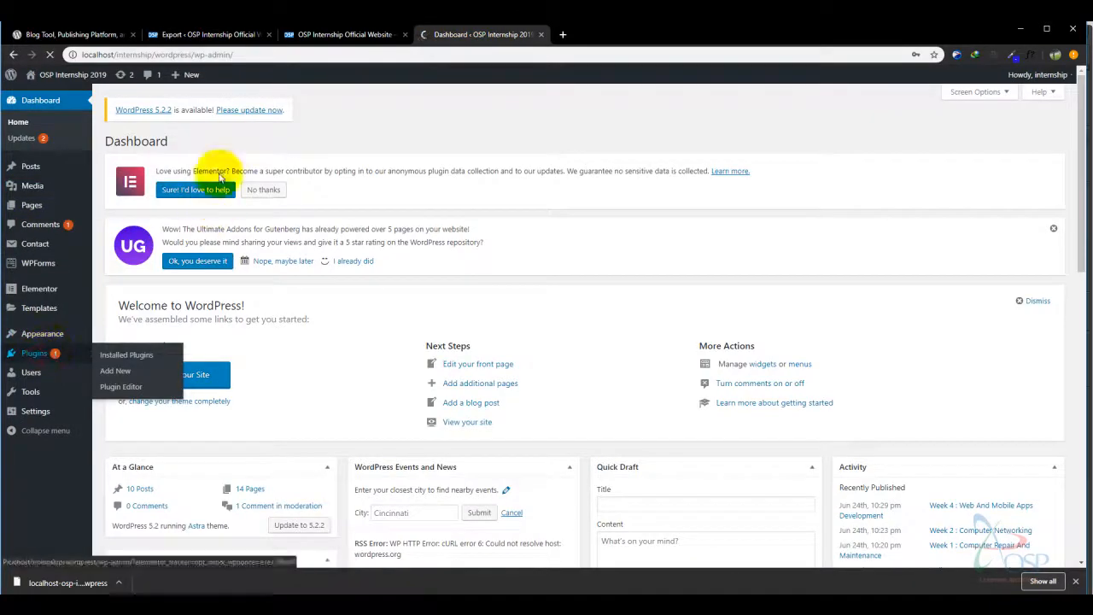
pyautogui.click(171, 147)
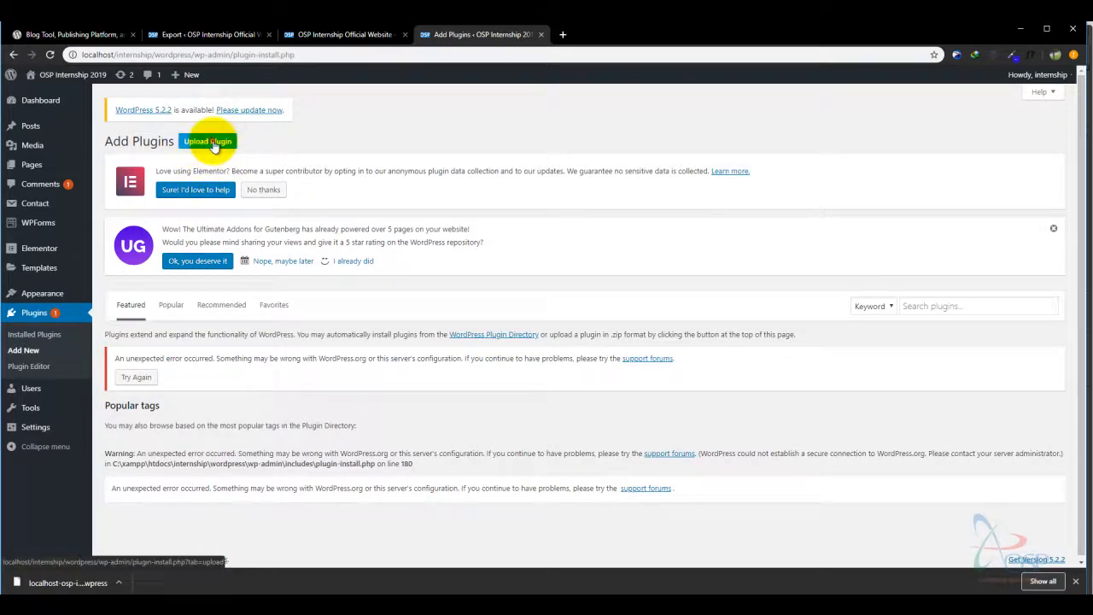
pyautogui.click(213, 145)
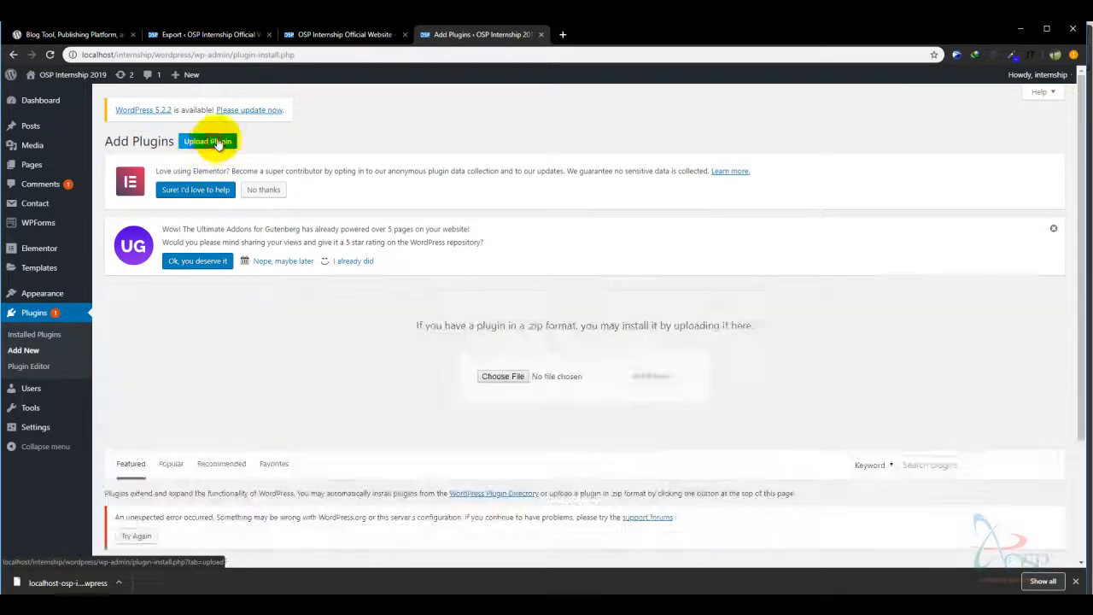
pyautogui.click(507, 379)
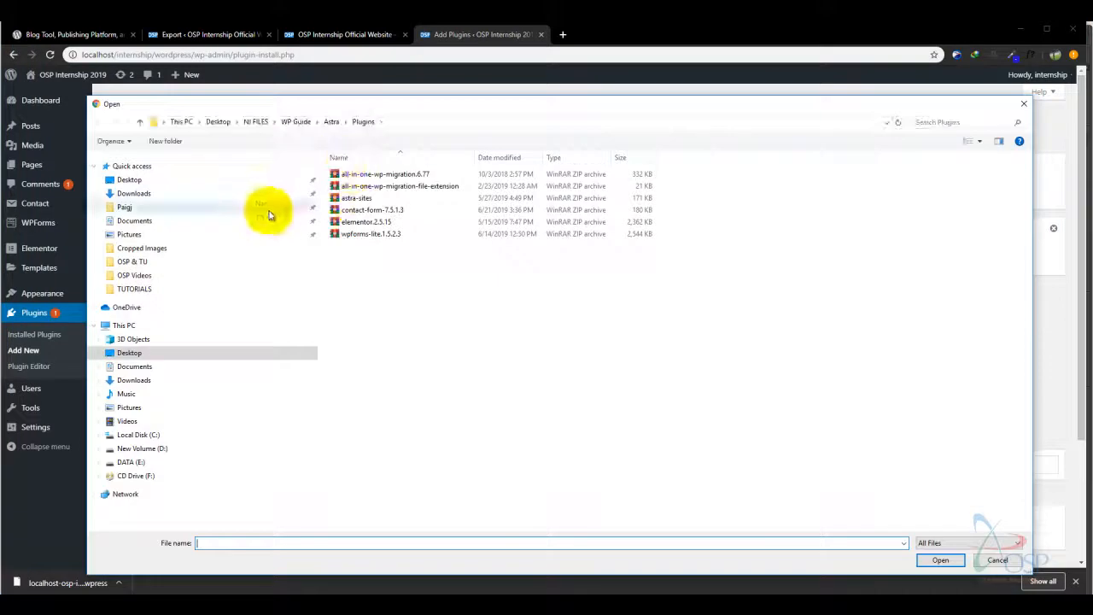
pyautogui.click(359, 175)
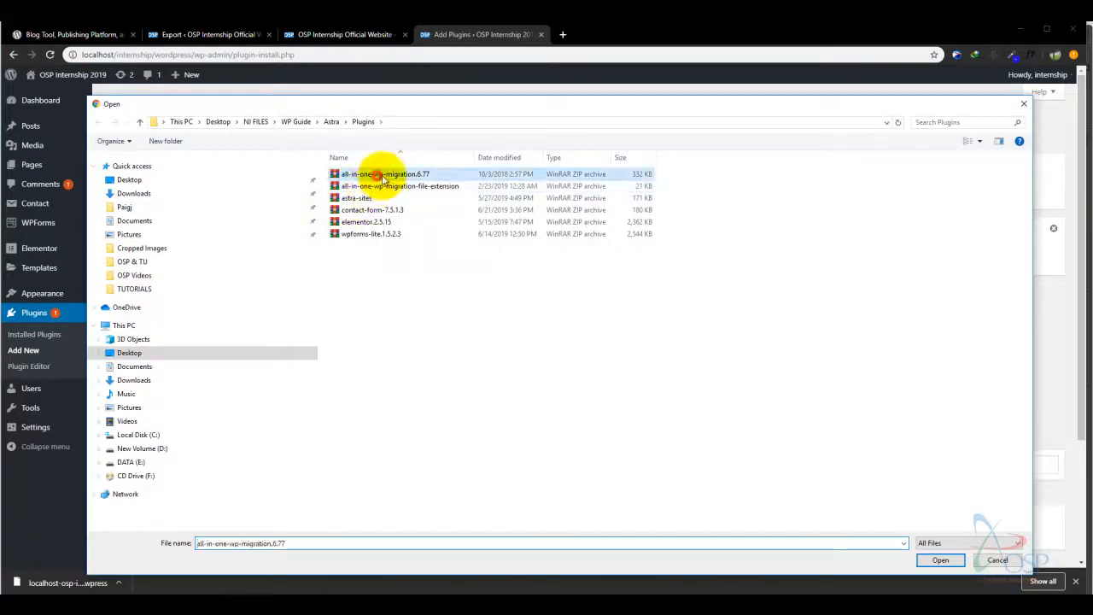
pyautogui.click(937, 560)
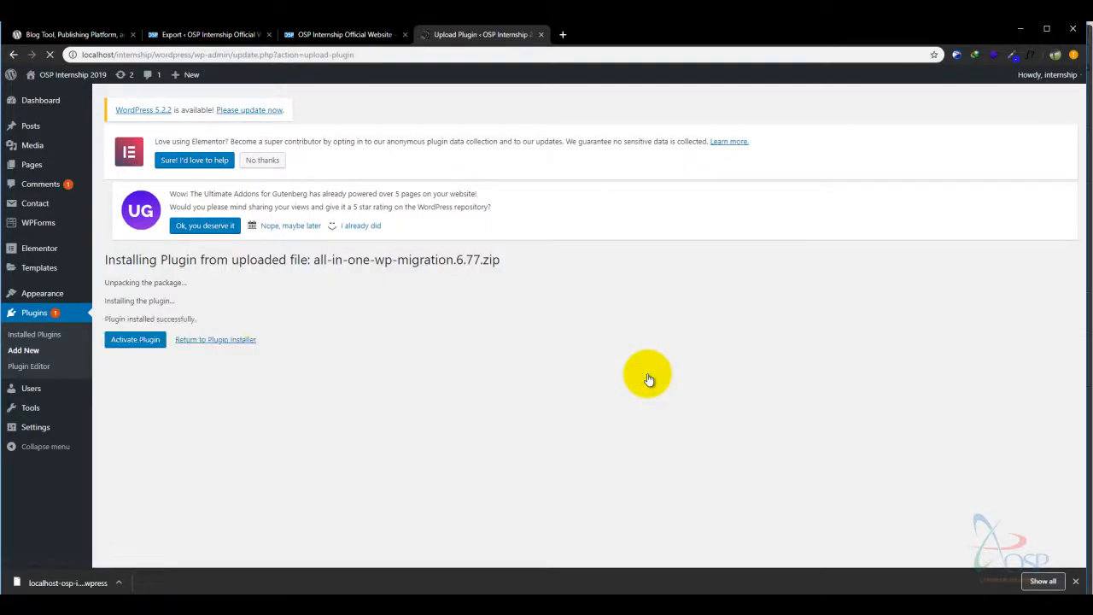
# - Activate All-in-One WP Migration, then browse the All Pages and All Posts lists
pyautogui.click(137, 349)
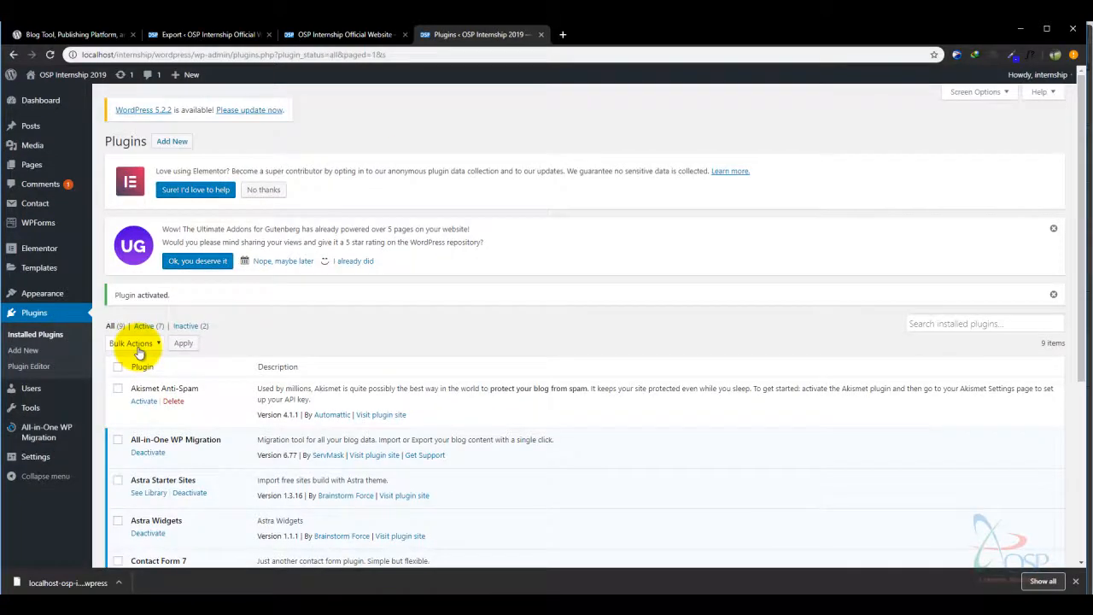
pyautogui.moveTo(41, 427)
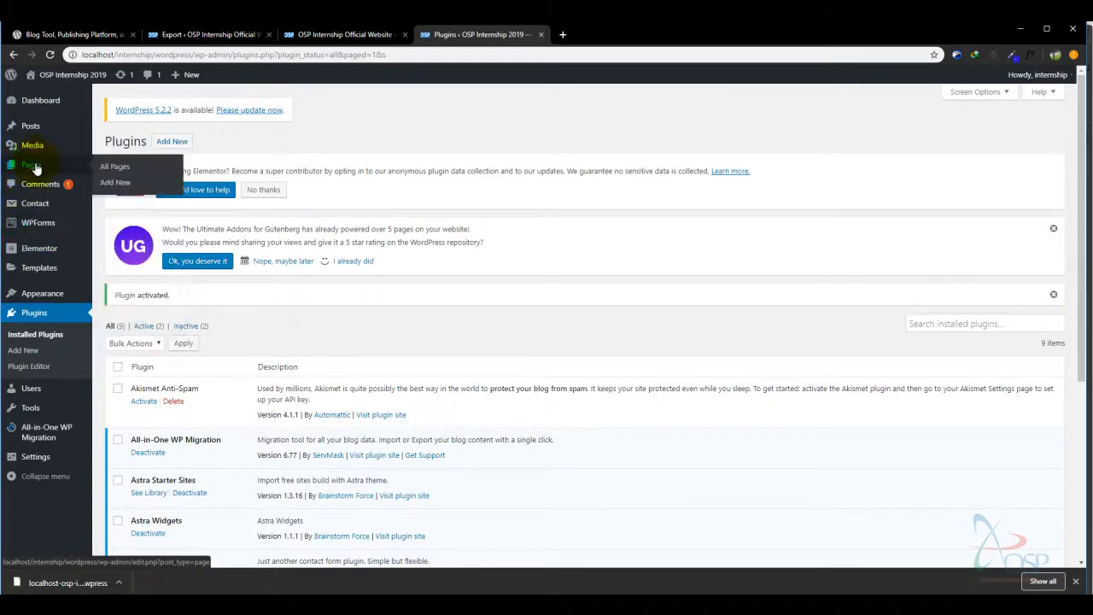
pyautogui.click(35, 168)
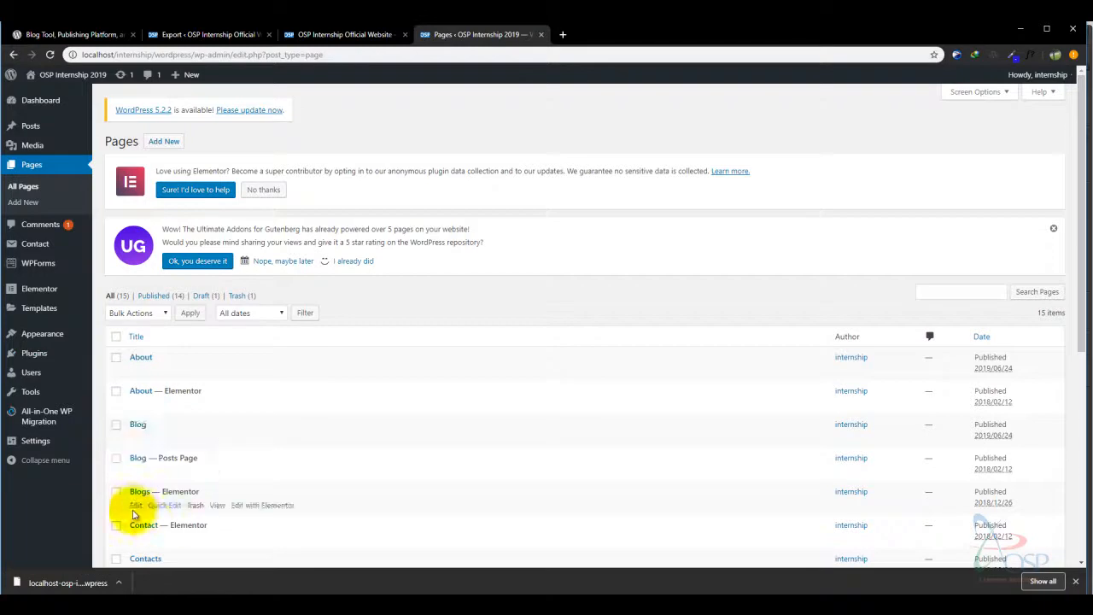
pyautogui.click(38, 128)
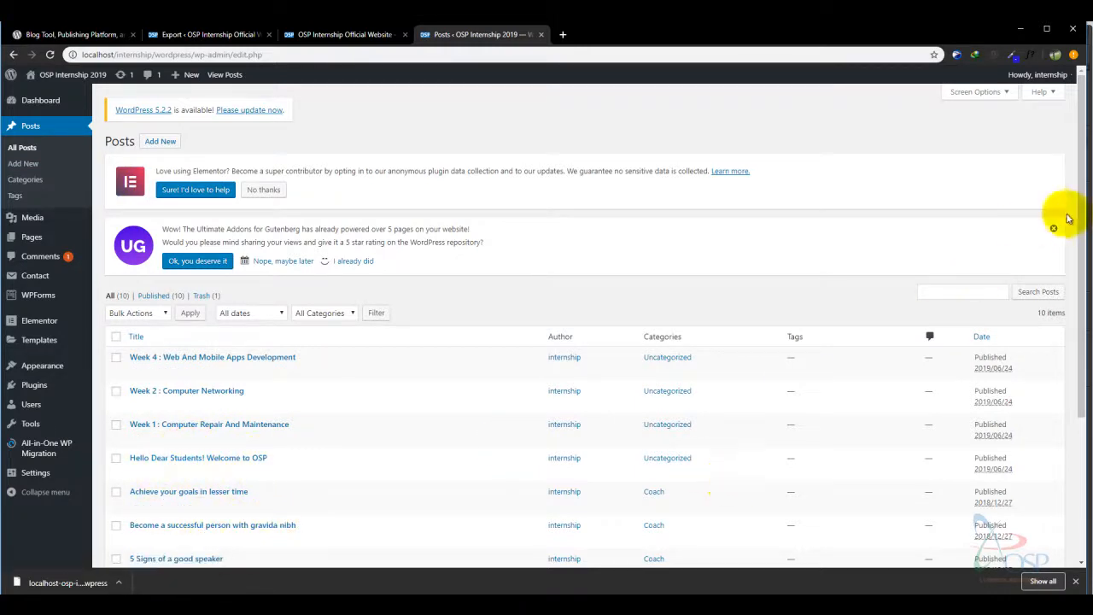
# - Compare the site homepage with the Posts list showing the 10 Week posts
pyautogui.moveTo(1083, 242); pyautogui.dragTo(1076, 151)
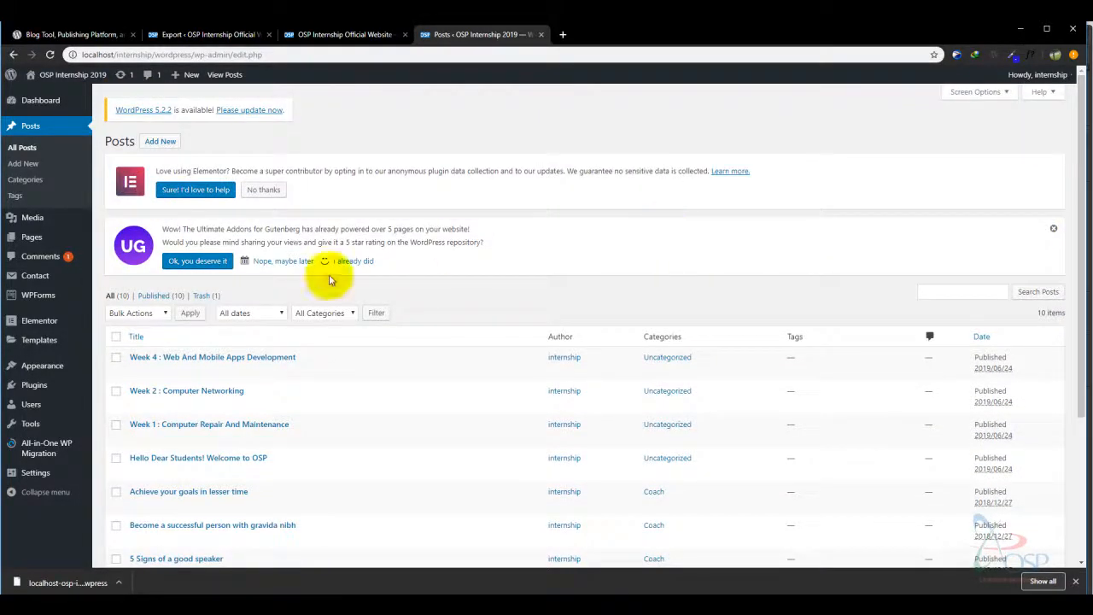
pyautogui.click(342, 34)
pyautogui.click(469, 36)
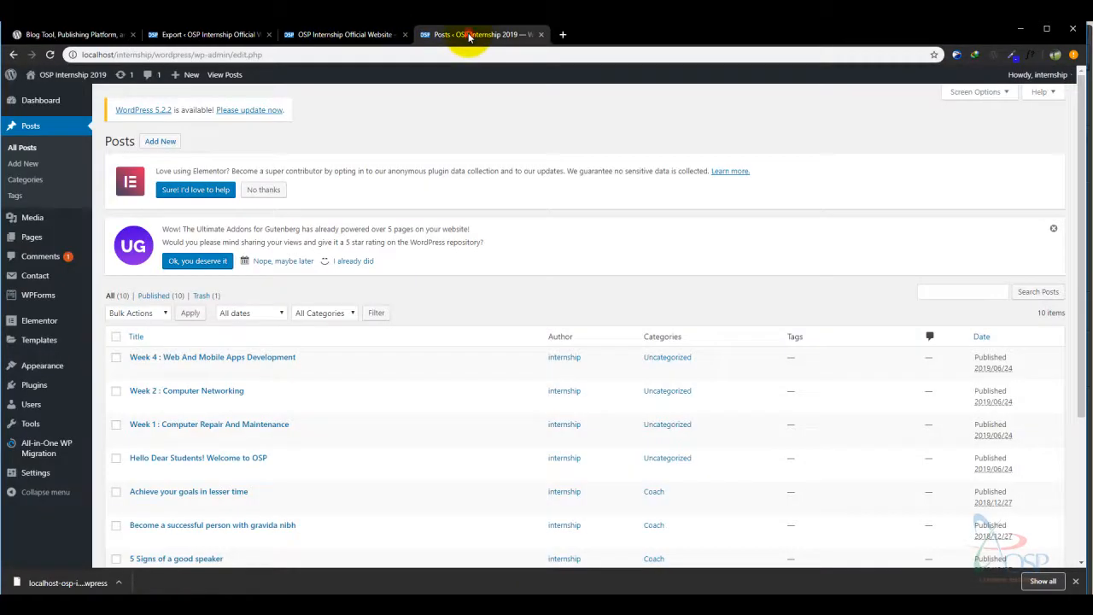
pyautogui.click(349, 36)
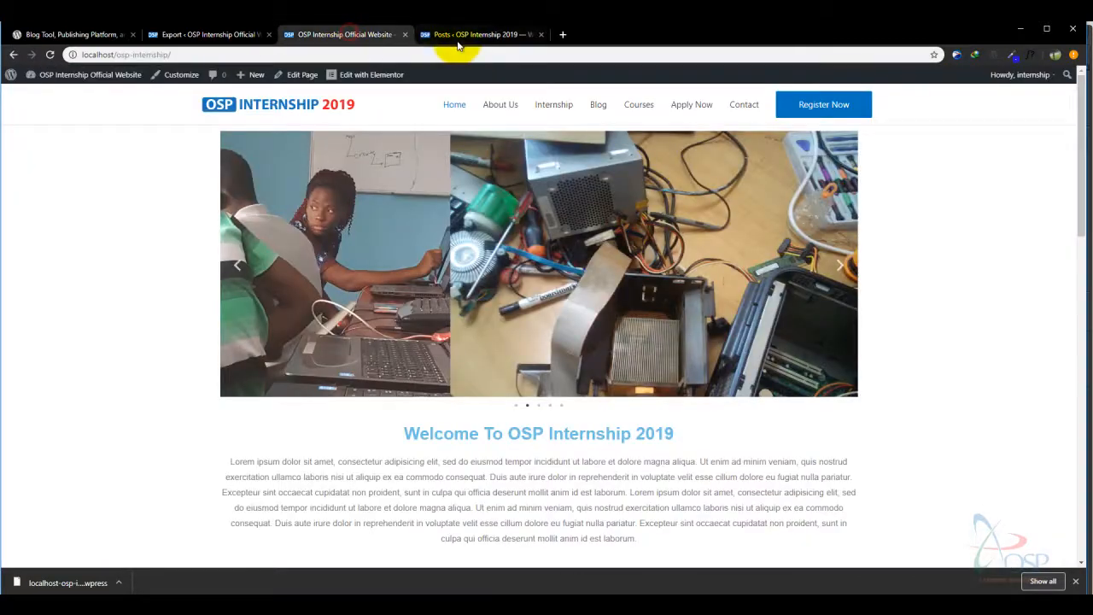
pyautogui.click(481, 36)
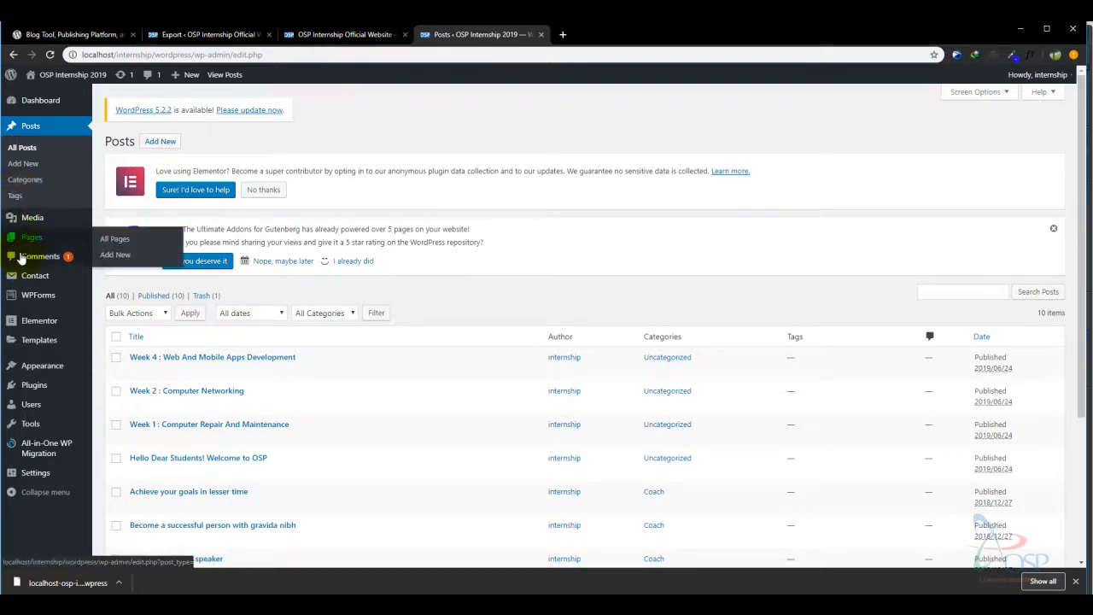
pyautogui.moveTo(36, 447)
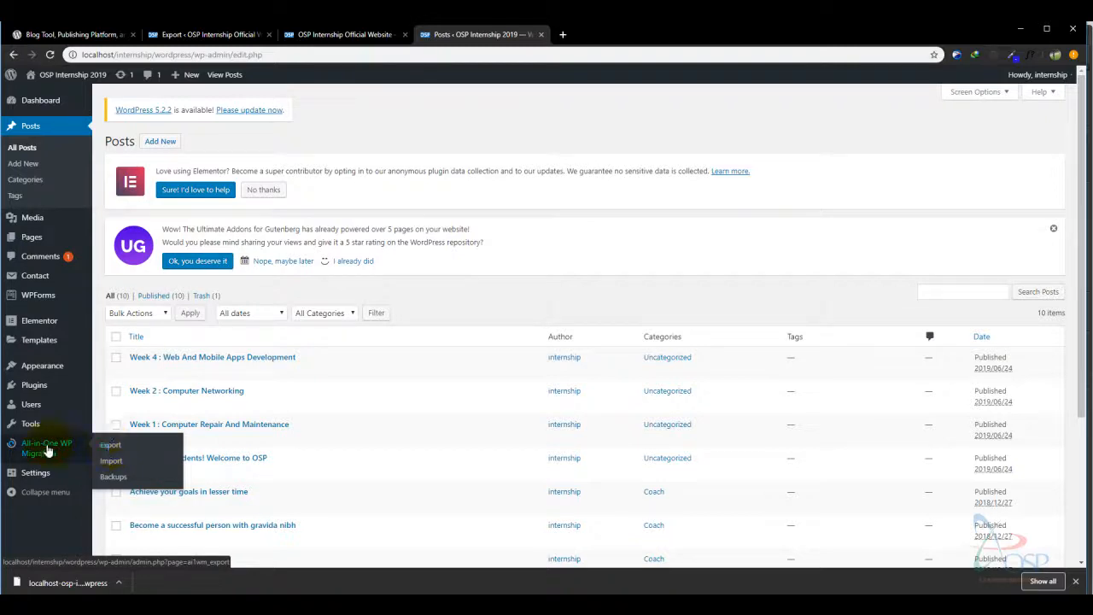
# - Open All-in-One WP Migration > Import and check the 512 MB maximum upload file size
pyautogui.click(110, 462)
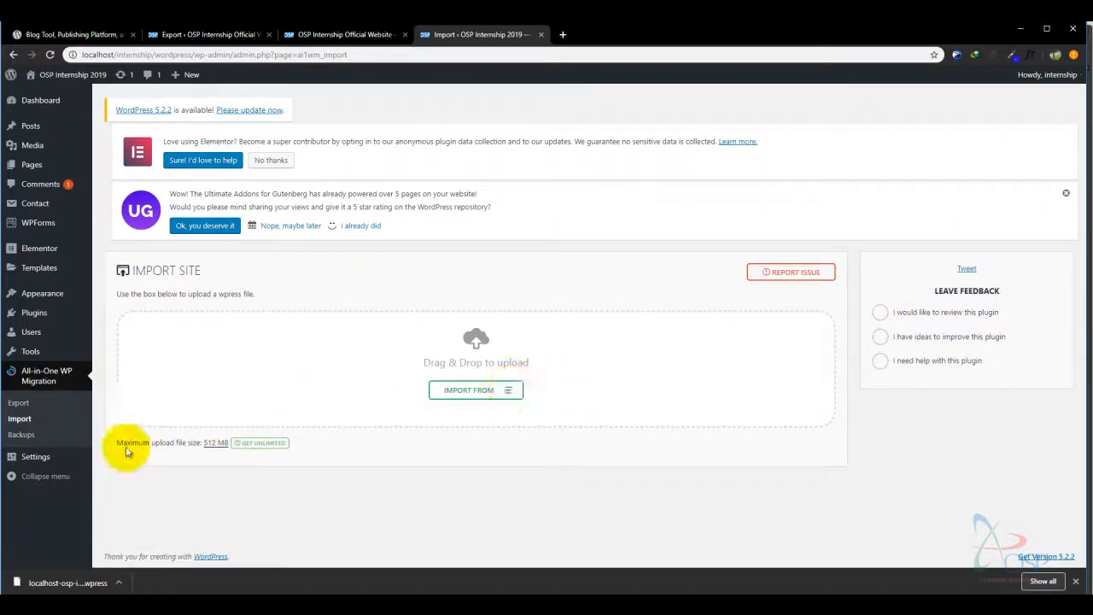
pyautogui.moveTo(117, 443); pyautogui.dragTo(200, 443)
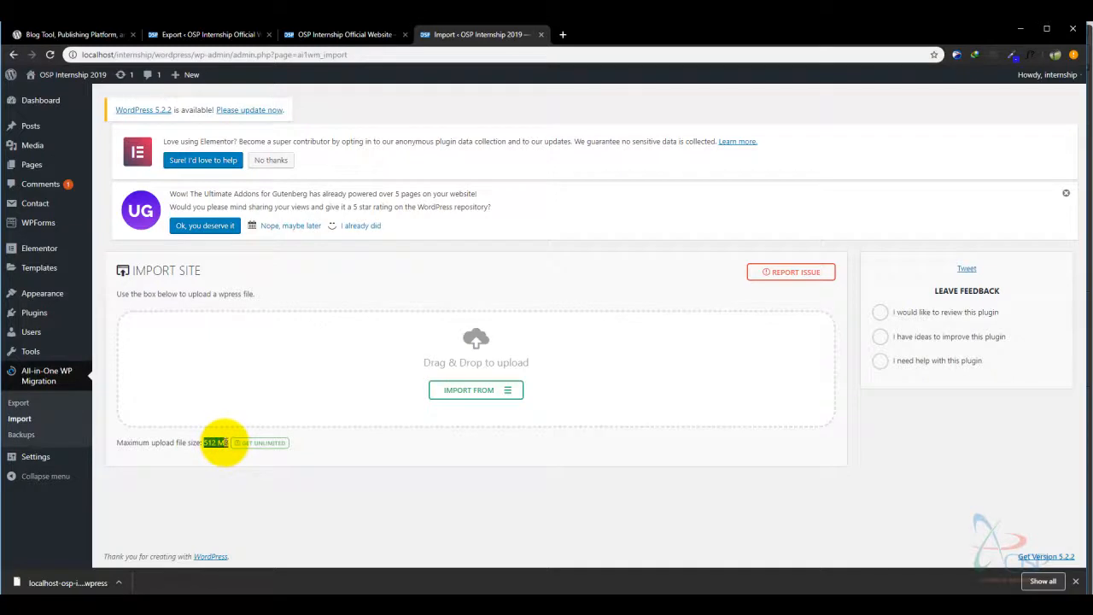
pyautogui.hotkey('ctrl', '+')
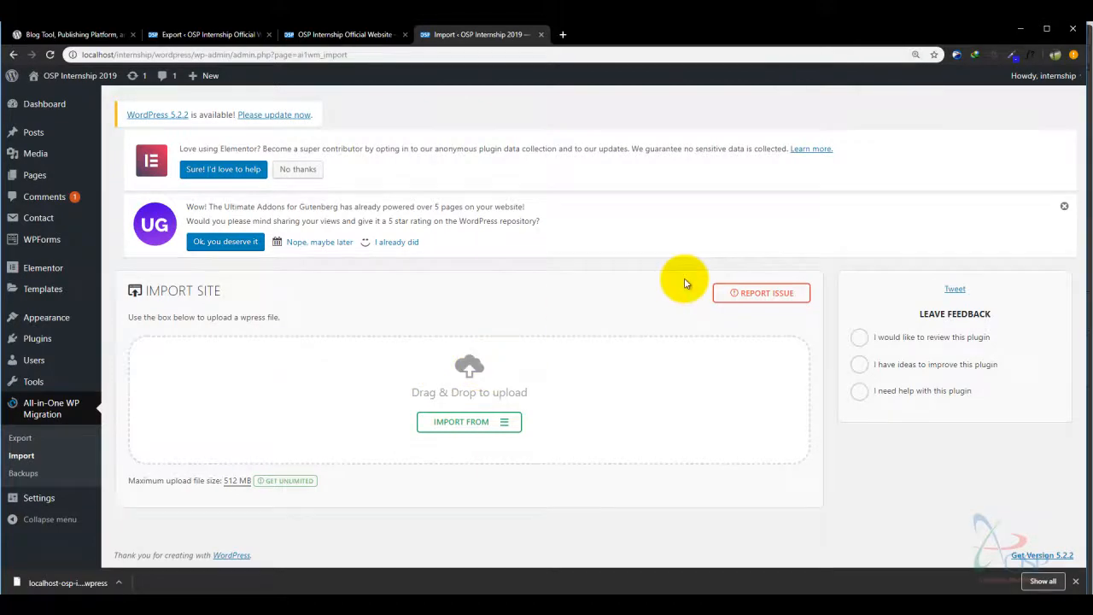
pyautogui.hotkey('ctrl', '-')
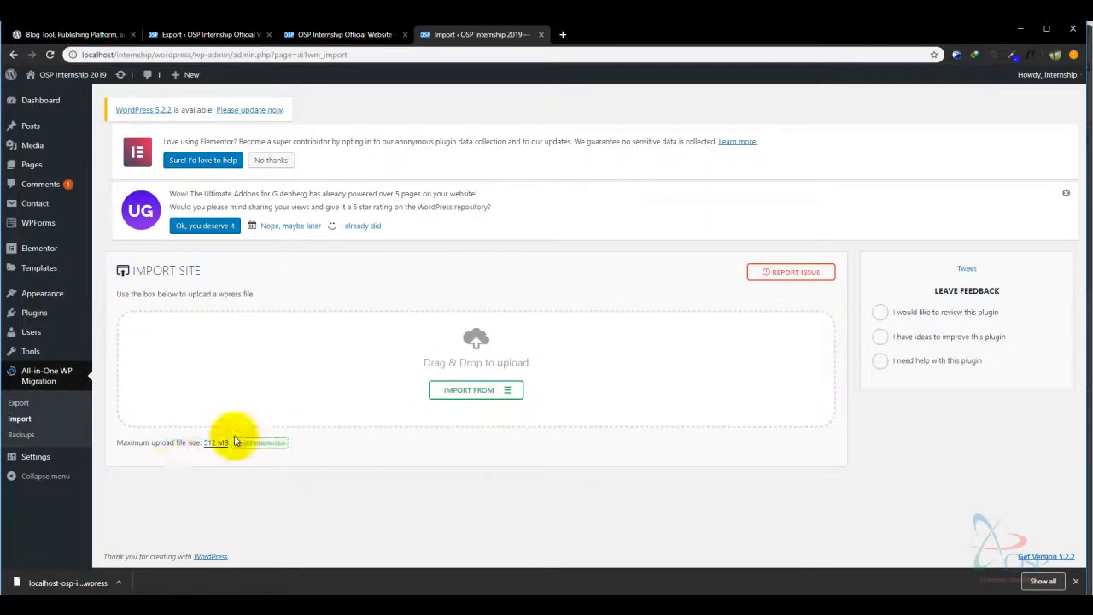
# - Choose Import From > File, dismissing the first file chooser and reopening it
pyautogui.click(495, 391)
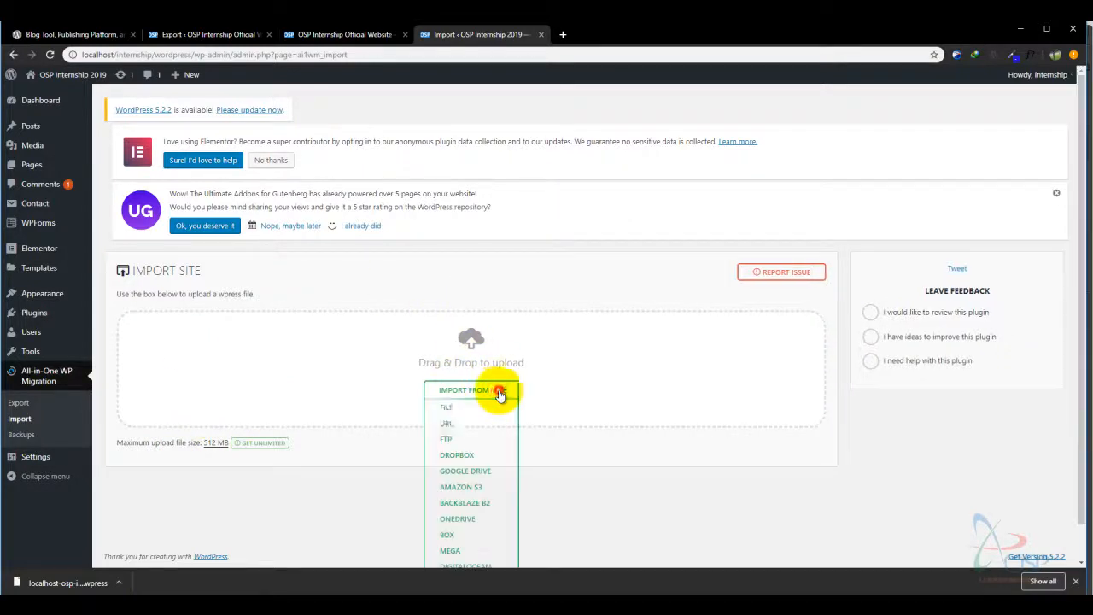
pyautogui.click(448, 408)
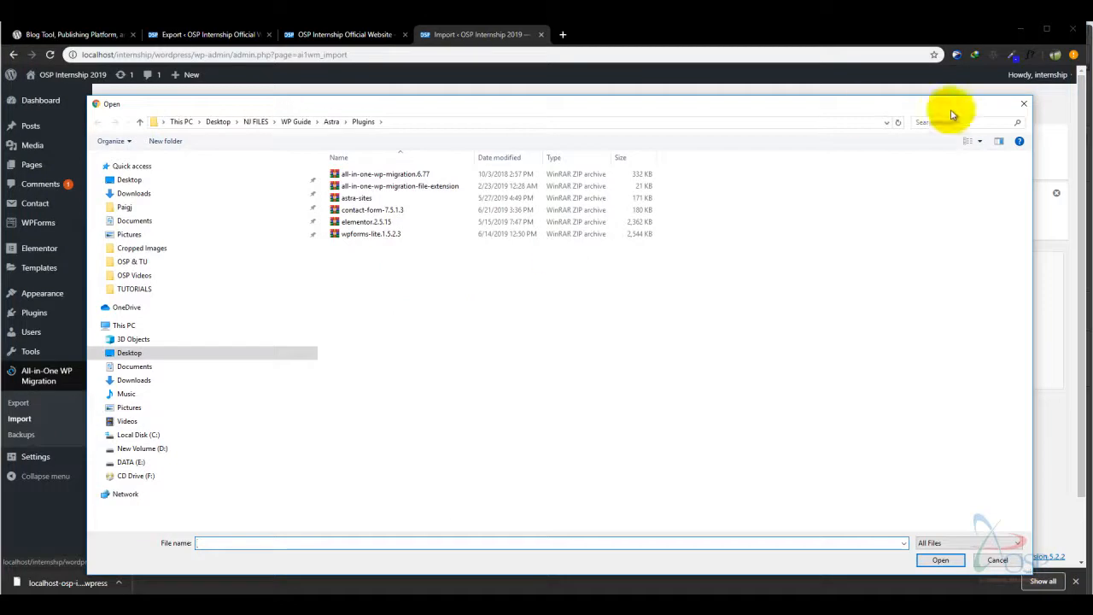
pyautogui.click(1022, 103)
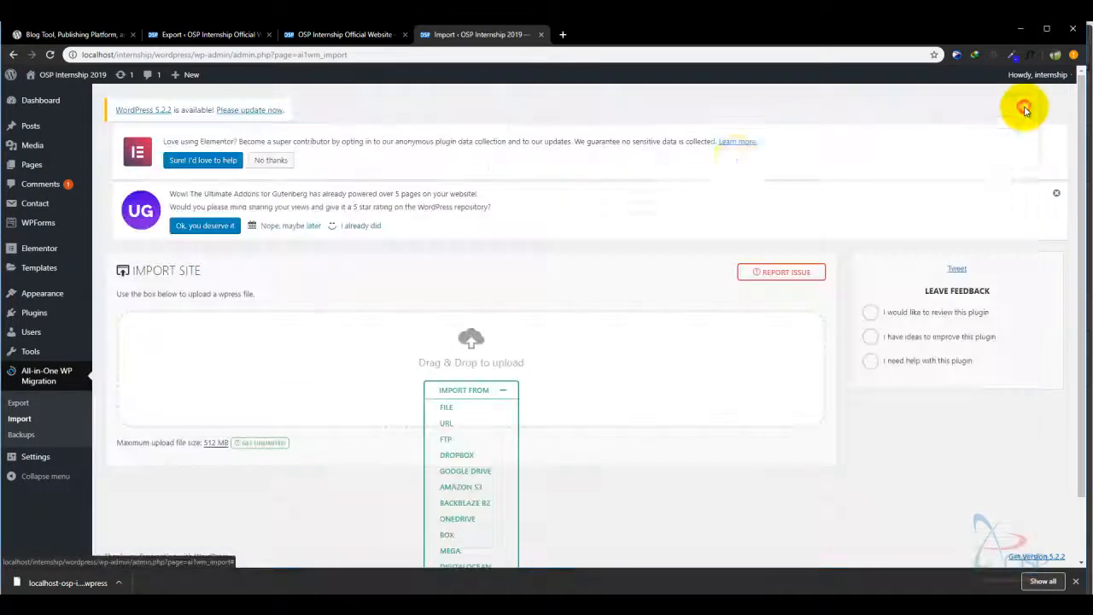
pyautogui.click(450, 407)
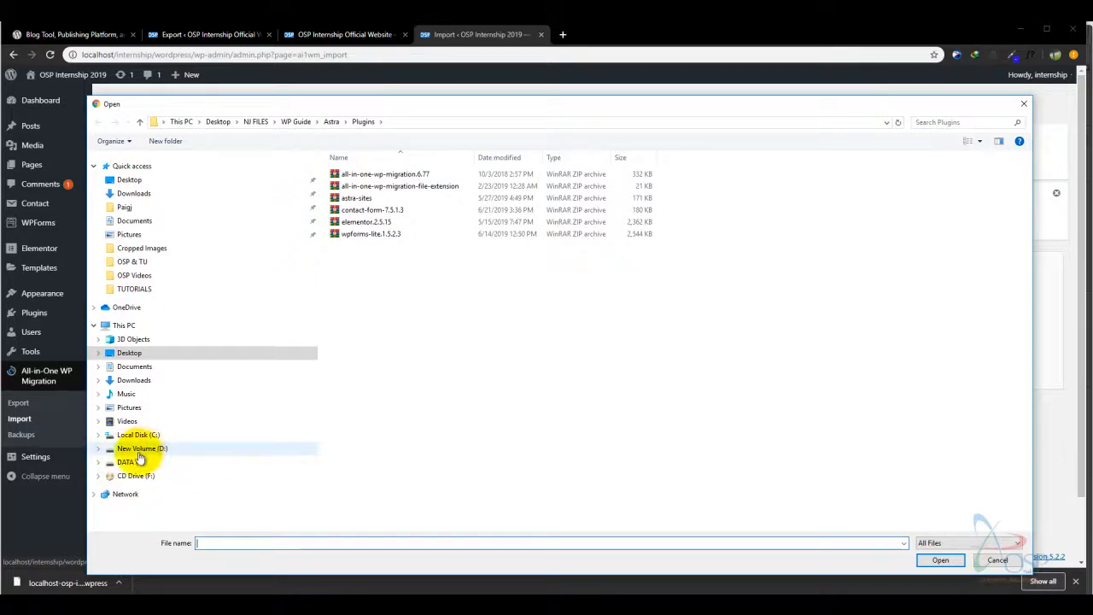
# - Start importing the localhost-osp-internship .wpress backup from Downloads, then stop it near 3.66%
pyautogui.click(126, 381)
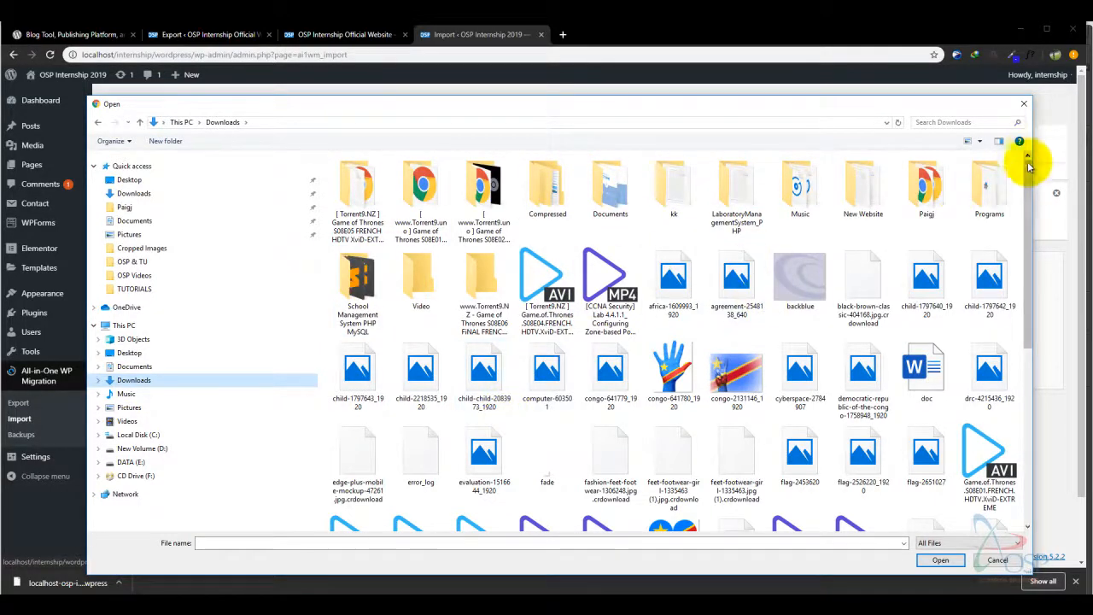
pyautogui.moveTo(1028, 176); pyautogui.dragTo(1016, 302)
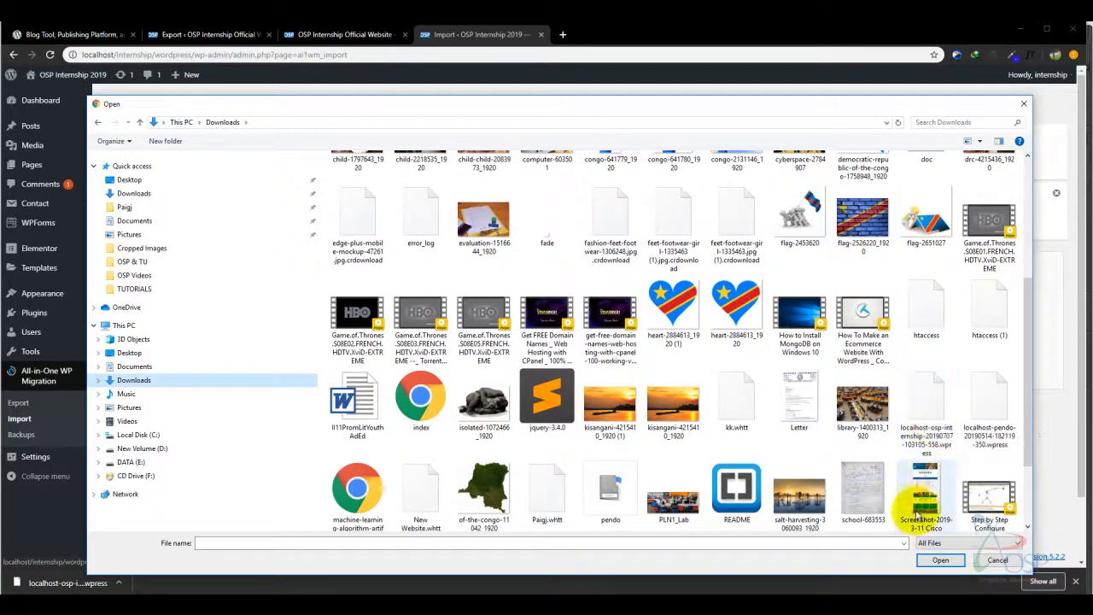
pyautogui.click(930, 433)
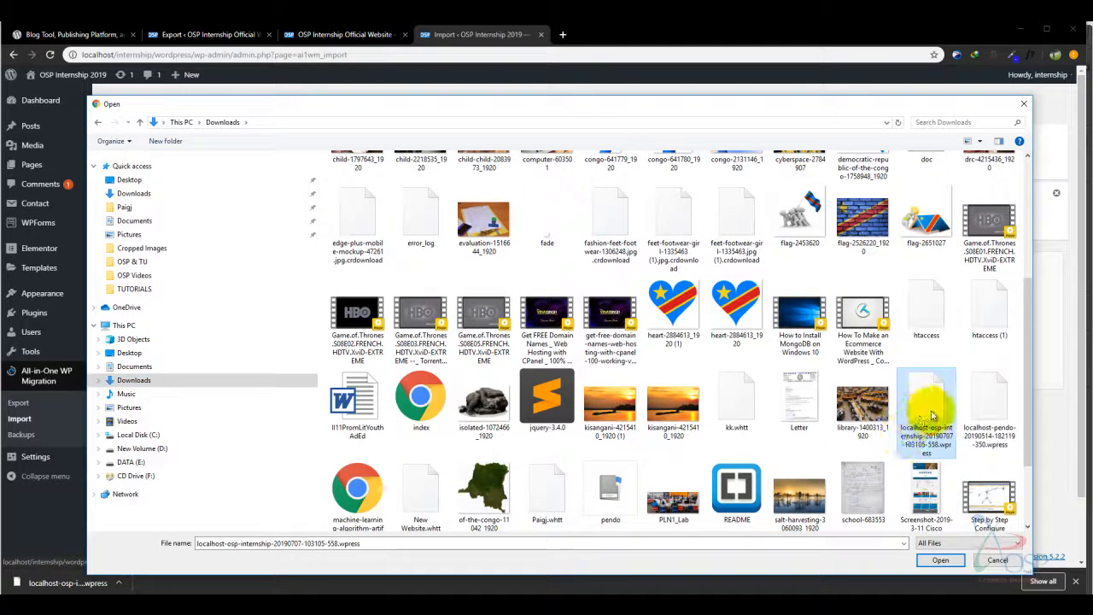
pyautogui.click(942, 561)
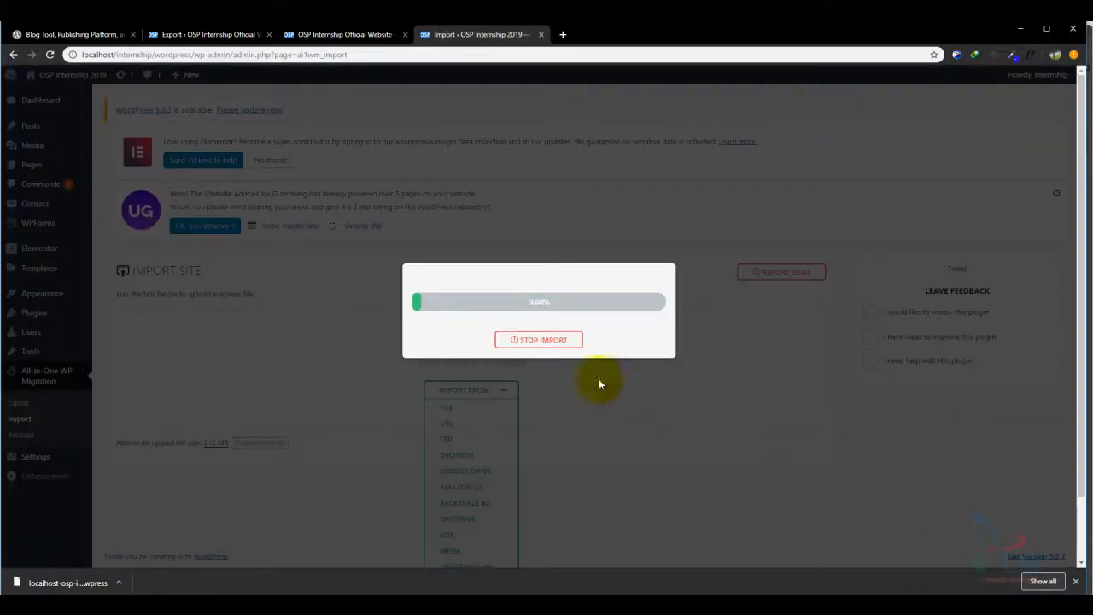
pyautogui.click(554, 341)
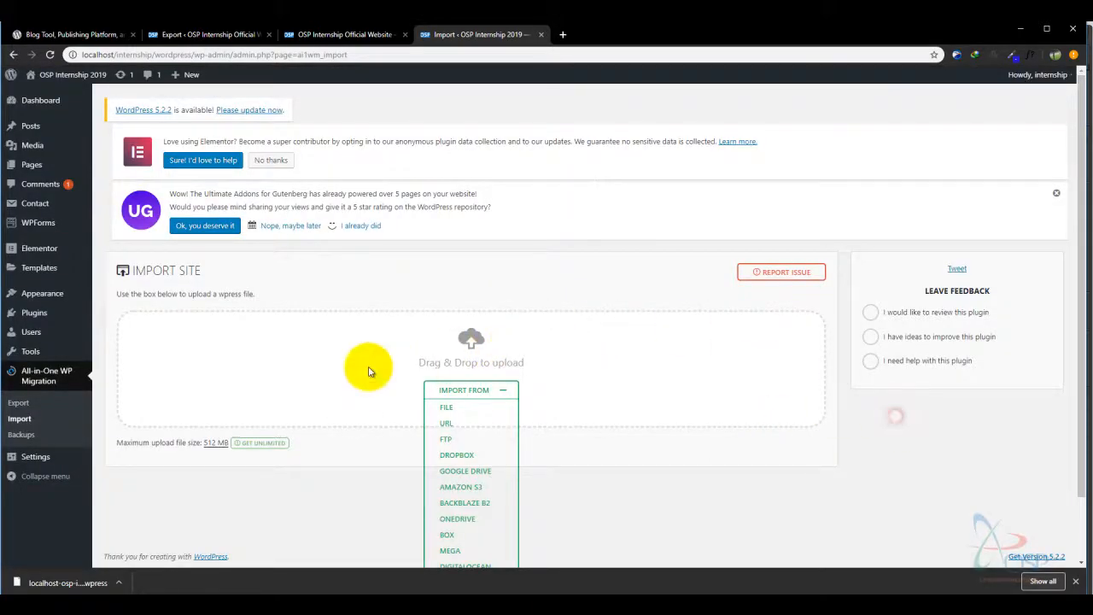
pyautogui.click(34, 319)
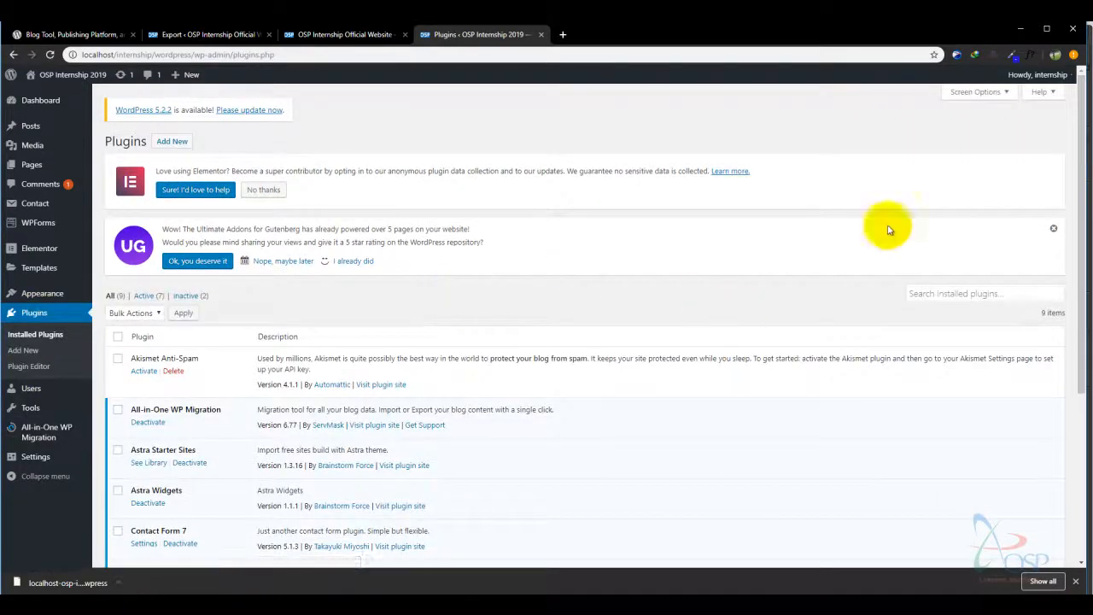
pyautogui.moveTo(1085, 216); pyautogui.dragTo(1086, 275)
pyautogui.moveTo(30, 408)
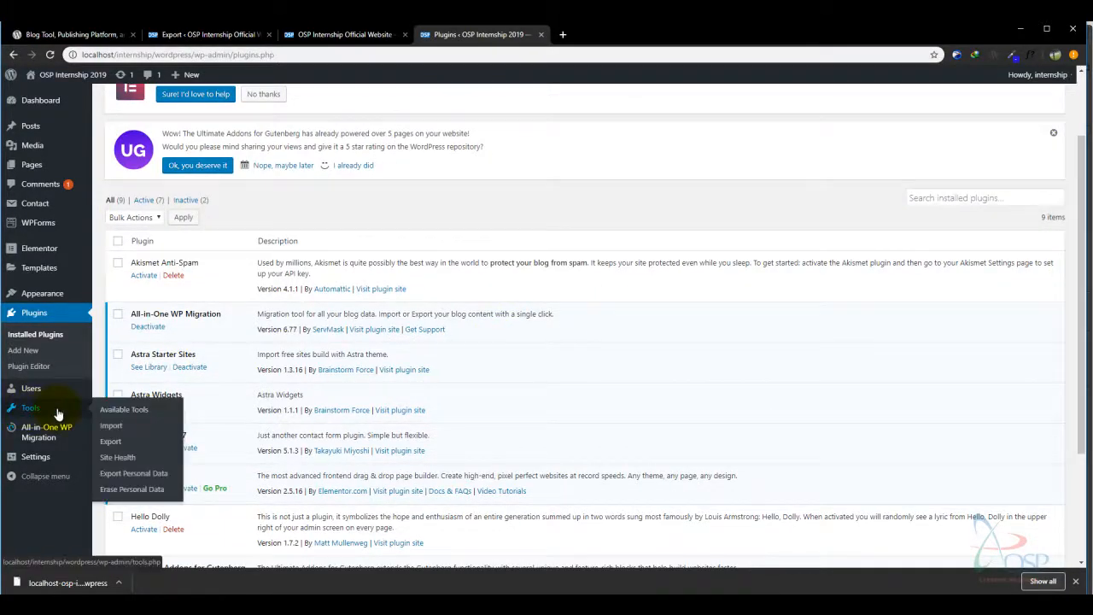
pyautogui.moveTo(41, 432)
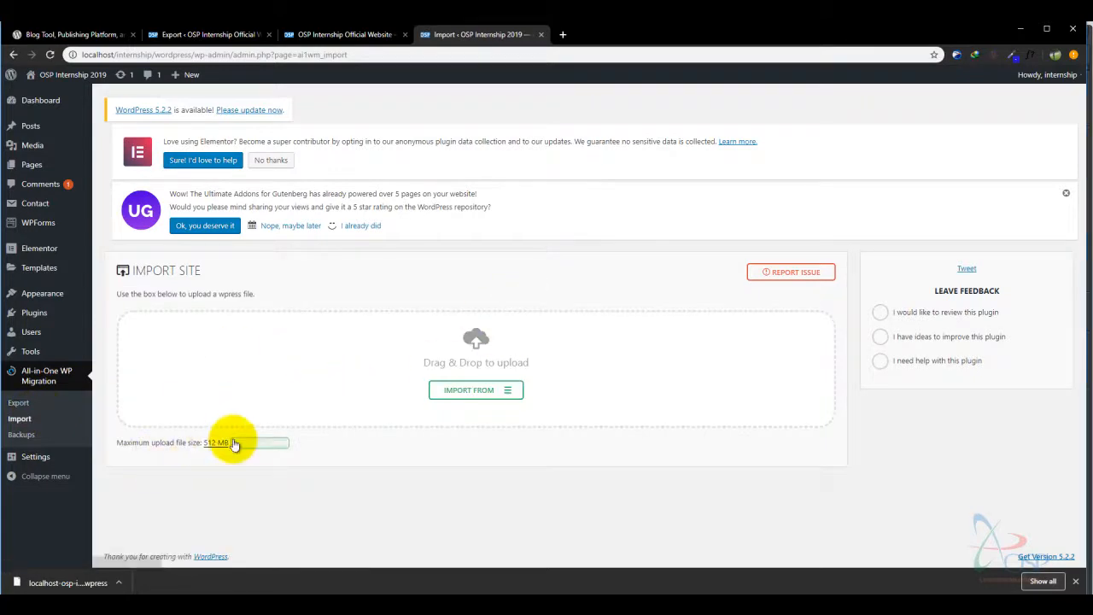
pyautogui.moveTo(204, 442); pyautogui.dragTo(365, 447)
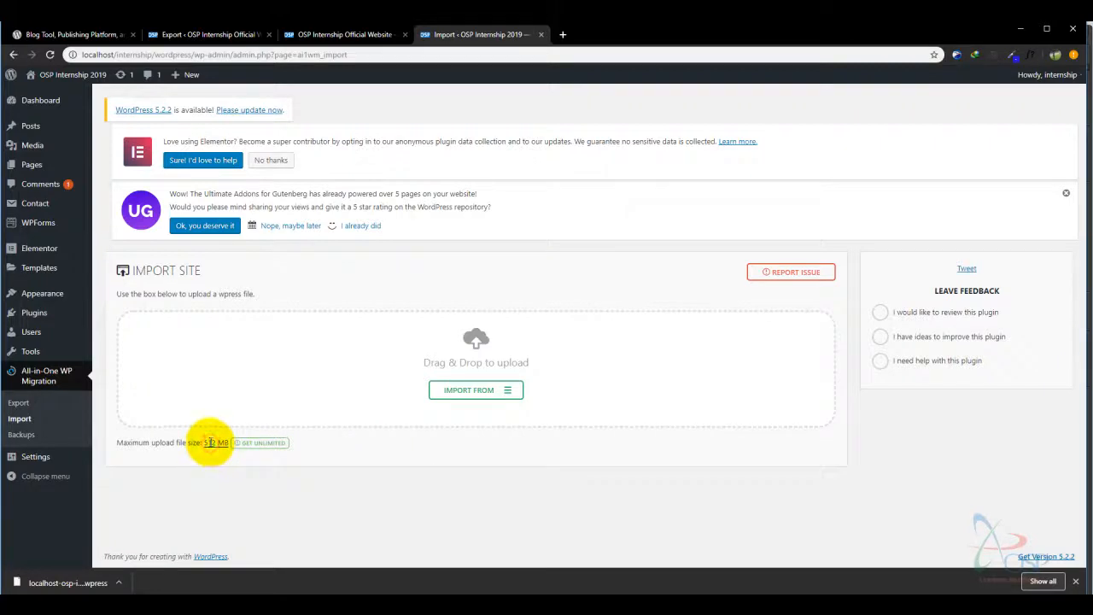
pyautogui.moveTo(205, 442); pyautogui.dragTo(220, 441)
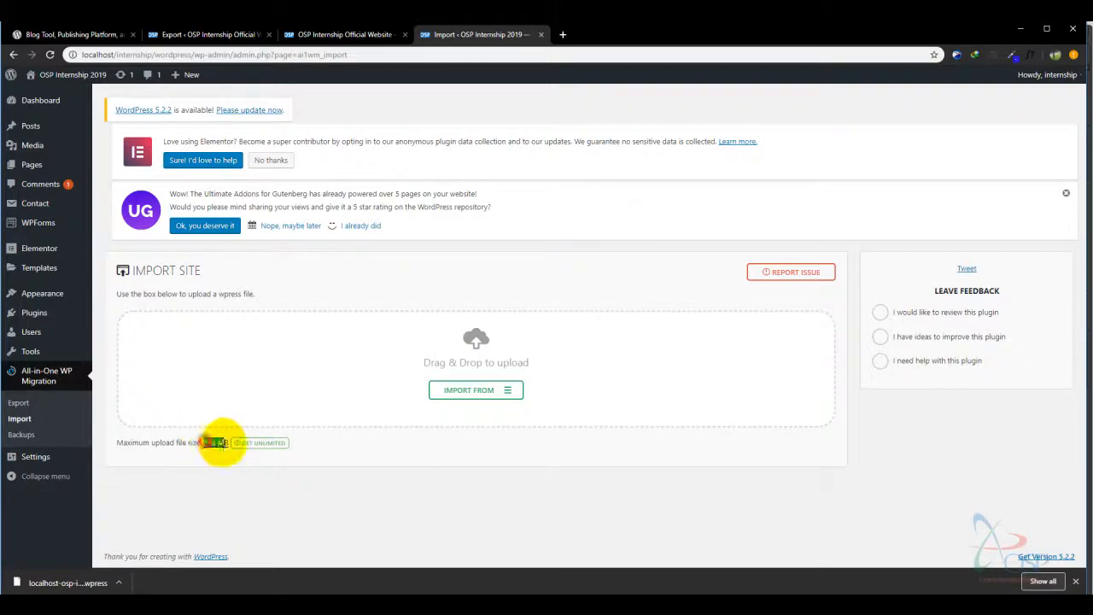
pyautogui.click(27, 312)
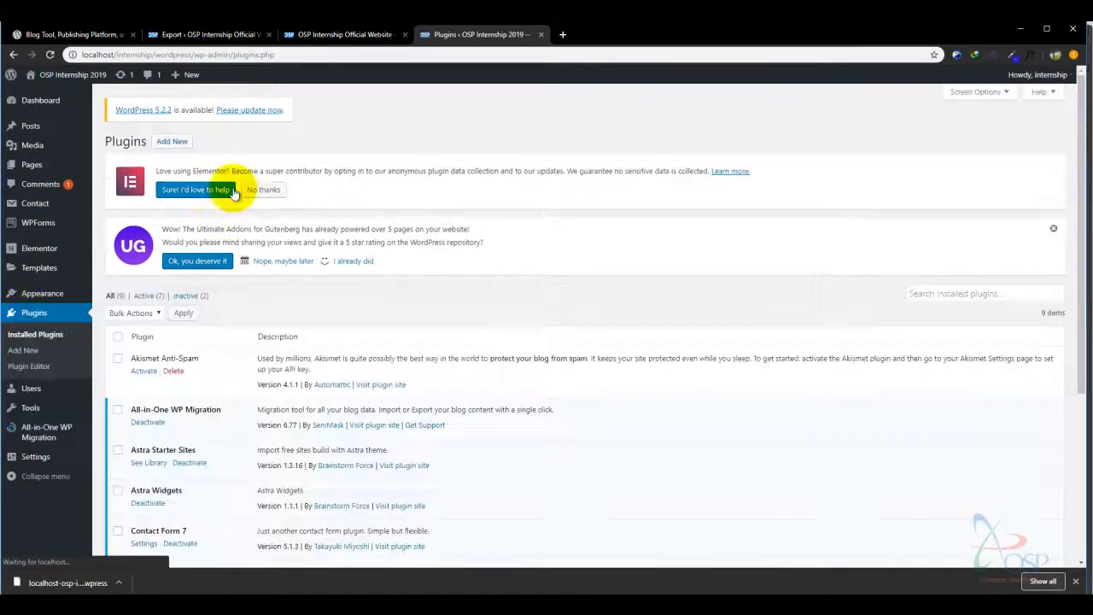
# - Open the Upload Plugin file chooser and browse the Desktop folder
pyautogui.click(174, 141)
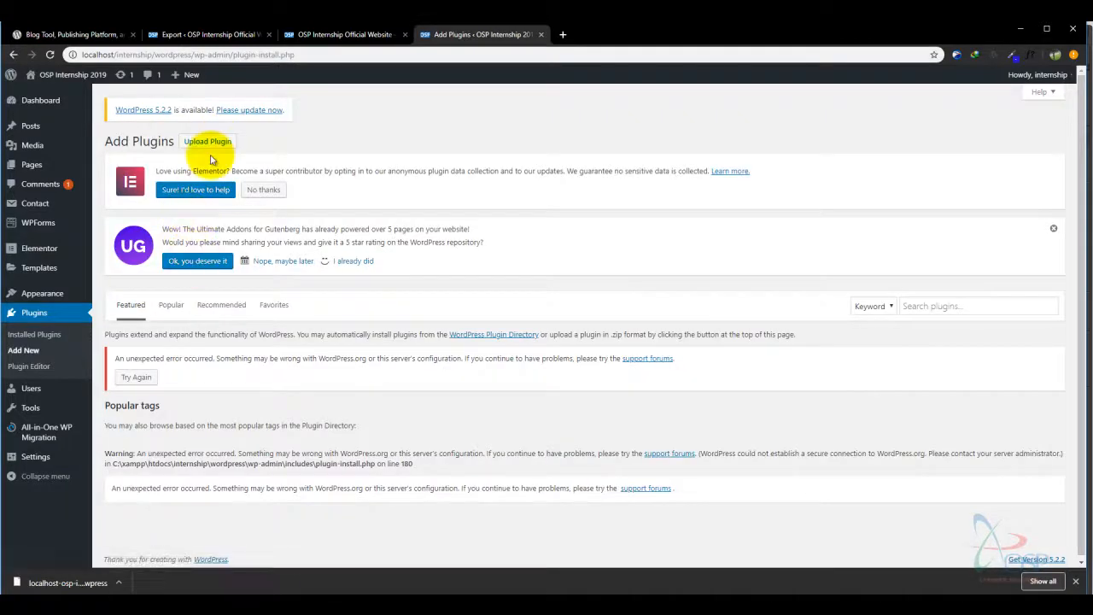
pyautogui.click(210, 145)
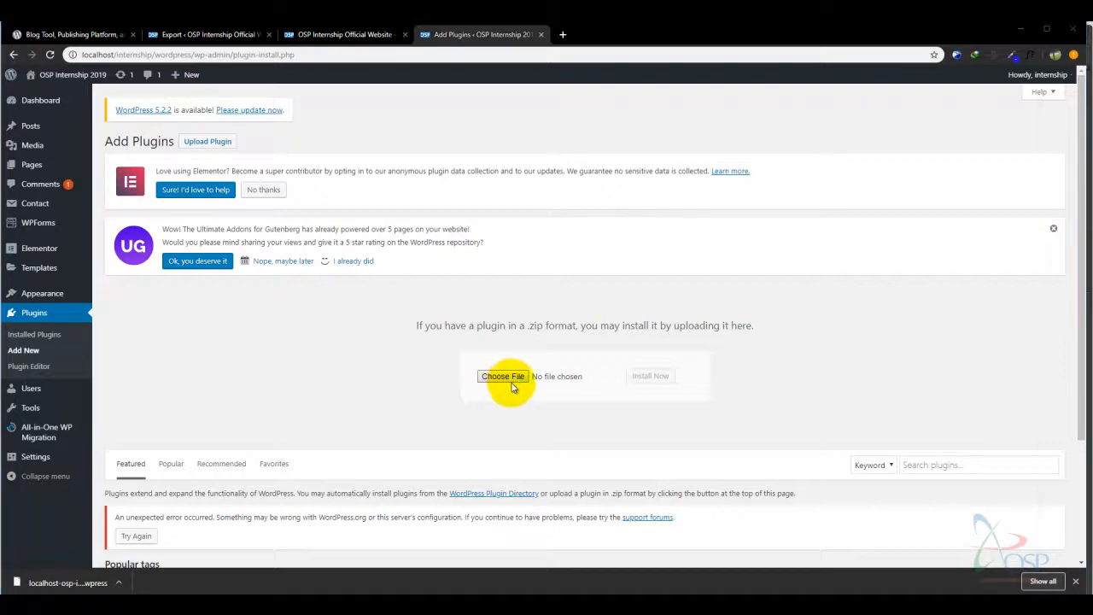
pyautogui.click(504, 376)
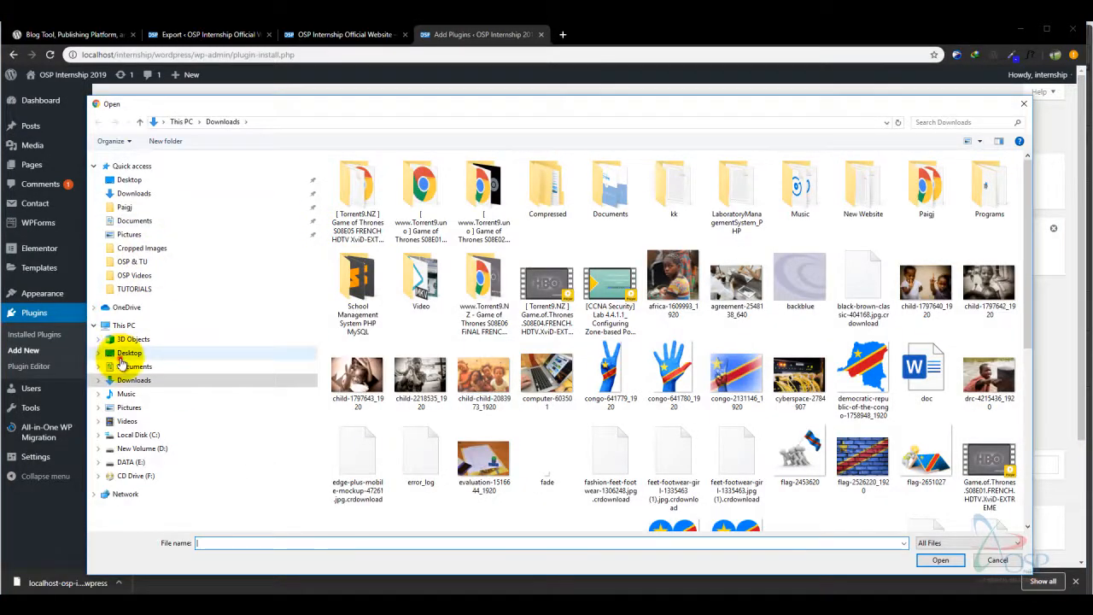
pyautogui.click(121, 357)
pyautogui.doubleClick(356, 196)
pyautogui.press('BackSpace')
# - Install all-in-one-wp-migration-file-extension.zip from NJ FILES > WP Guide > Astra > Plugins
pyautogui.doubleClick(432, 169)
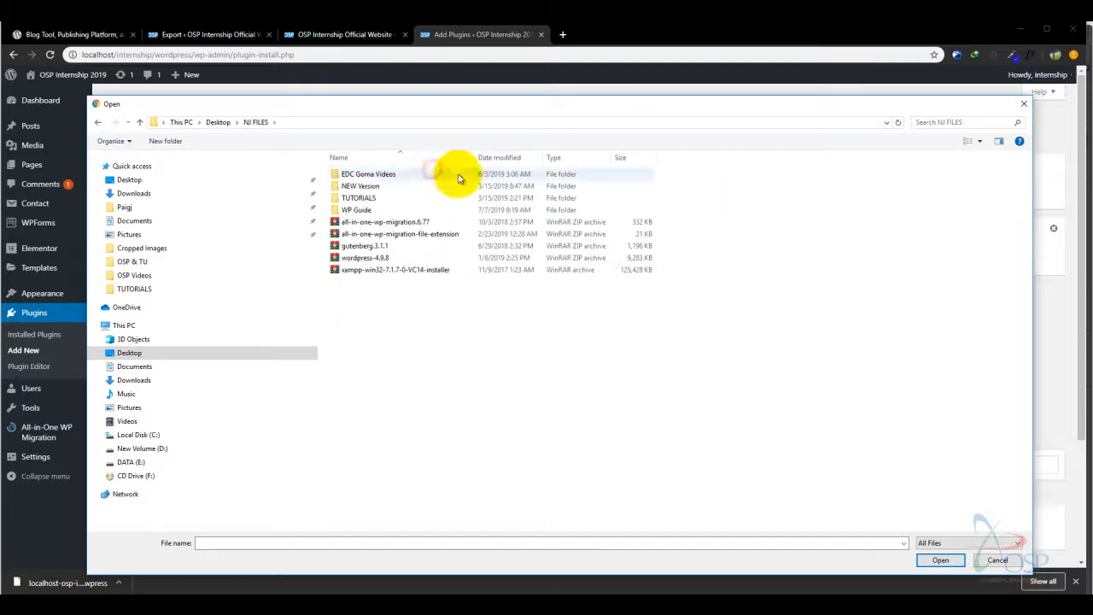
pyautogui.doubleClick(386, 210)
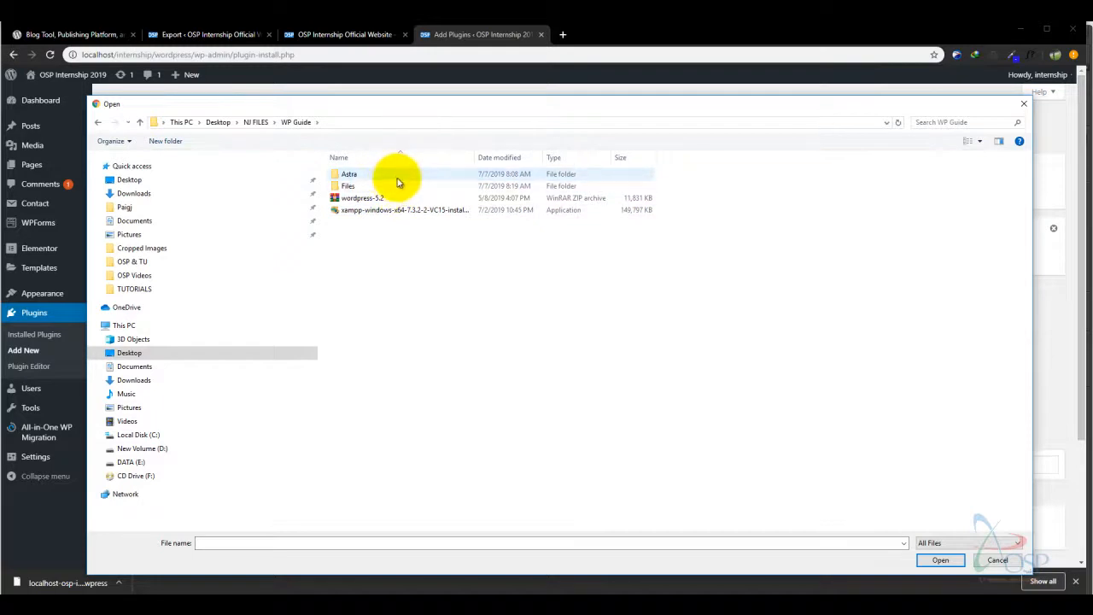
pyautogui.doubleClick(397, 175)
pyautogui.doubleClick(366, 175)
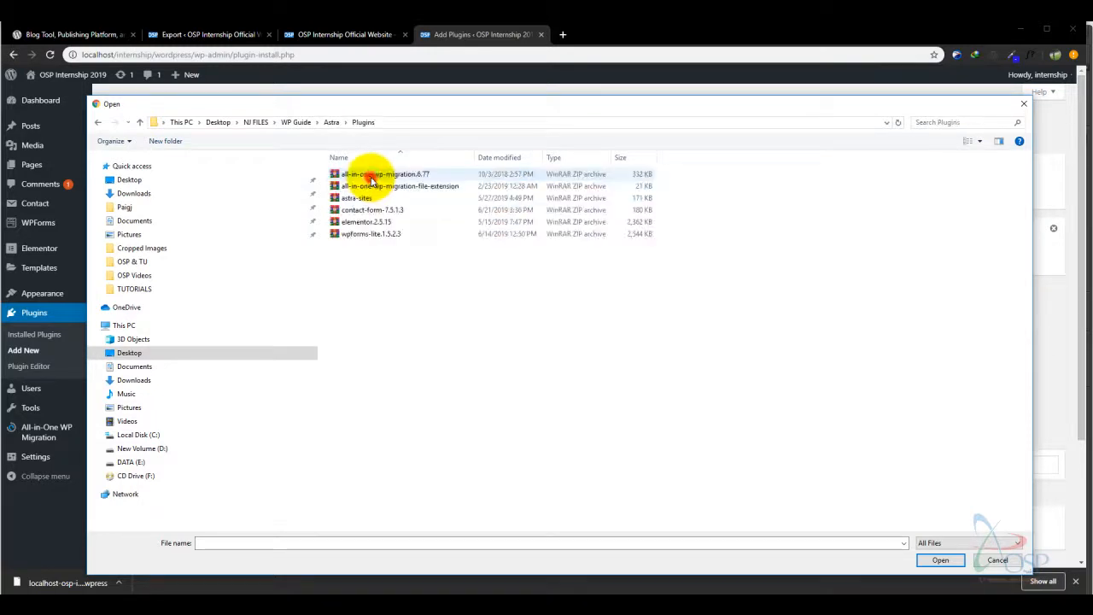
pyautogui.click(418, 187)
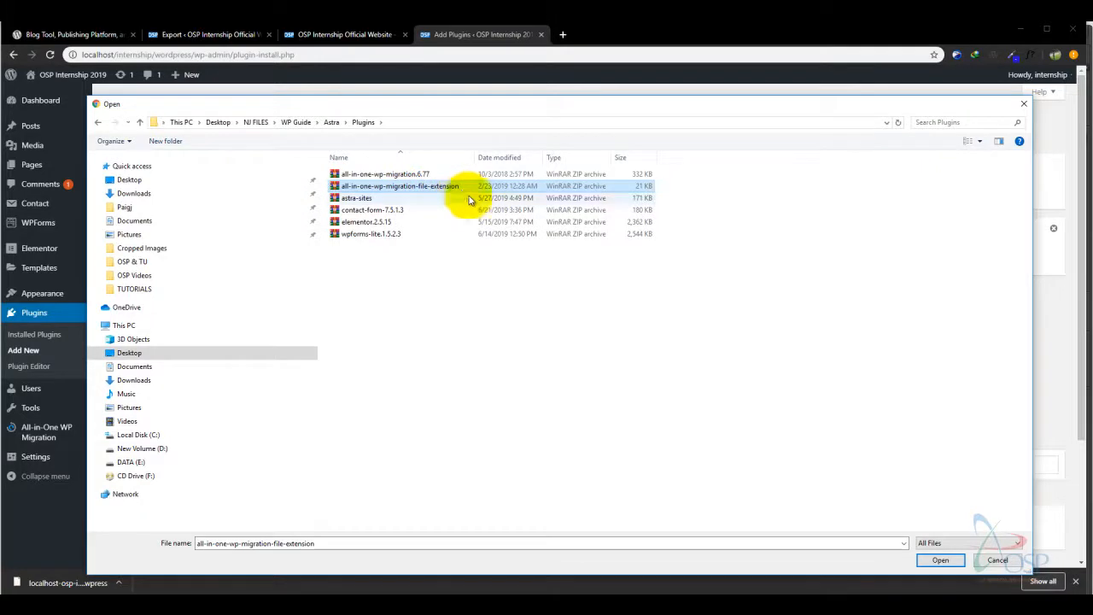
pyautogui.click(945, 561)
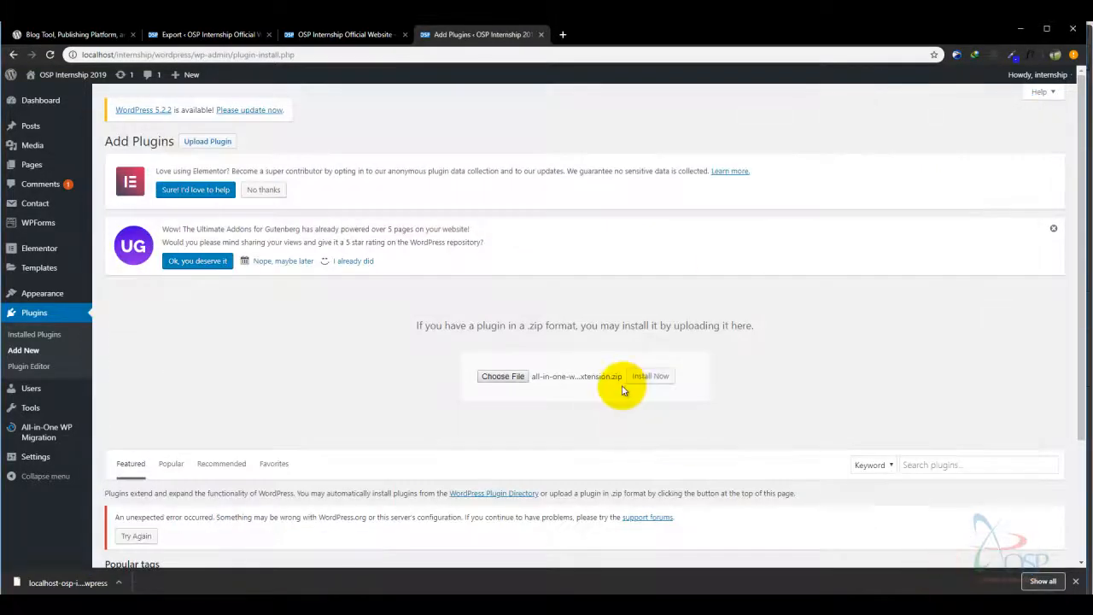
pyautogui.click(638, 376)
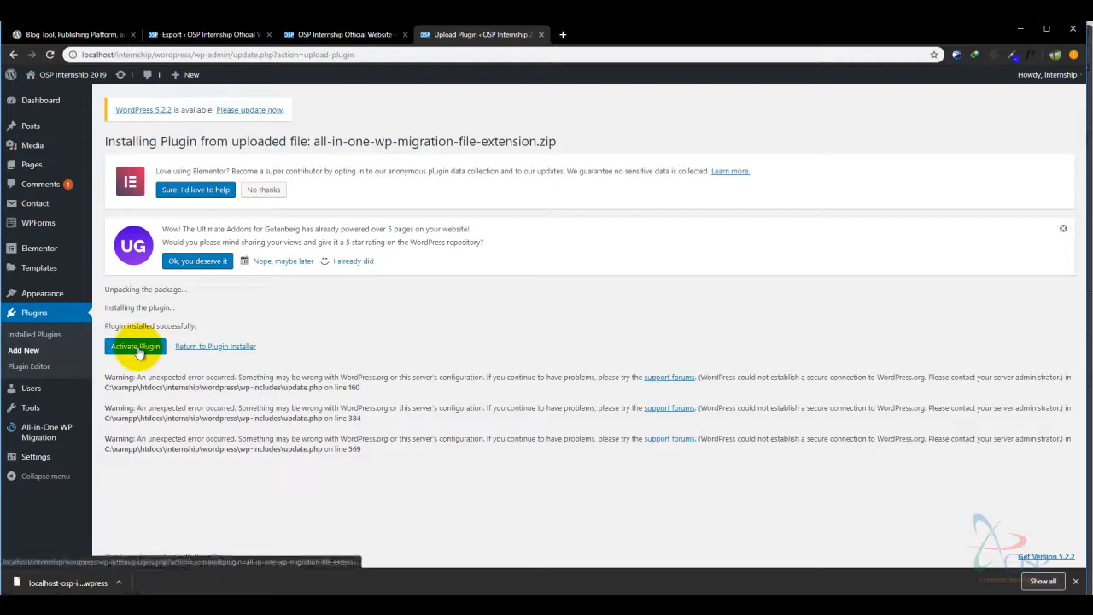
# - Activate the File Extension plugin and reopen Import Site to check the 512 MB upload limit
pyautogui.click(137, 348)
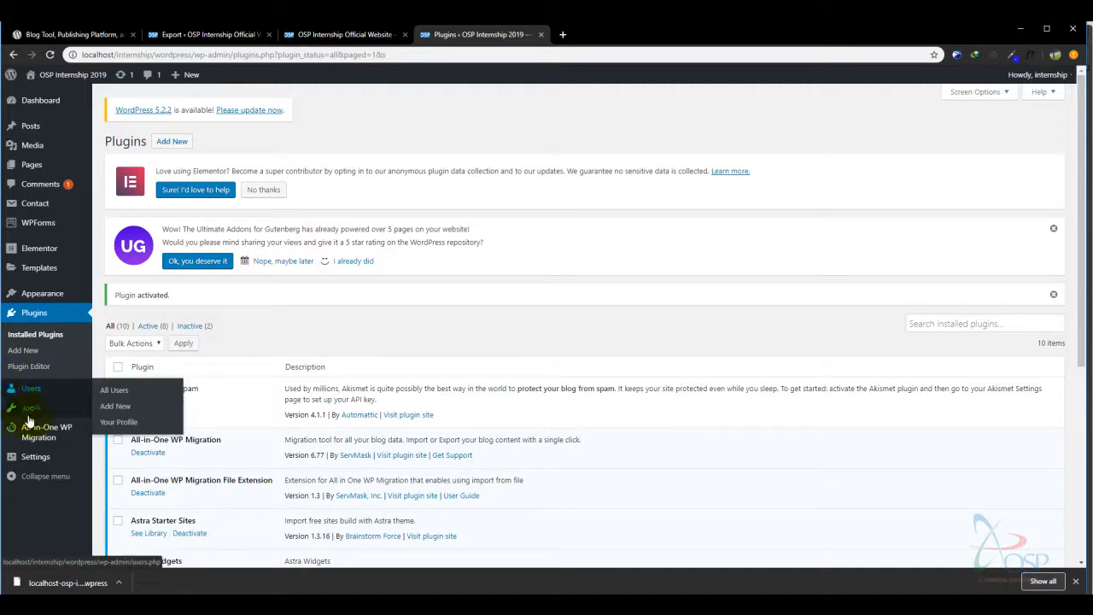
pyautogui.moveTo(41, 434)
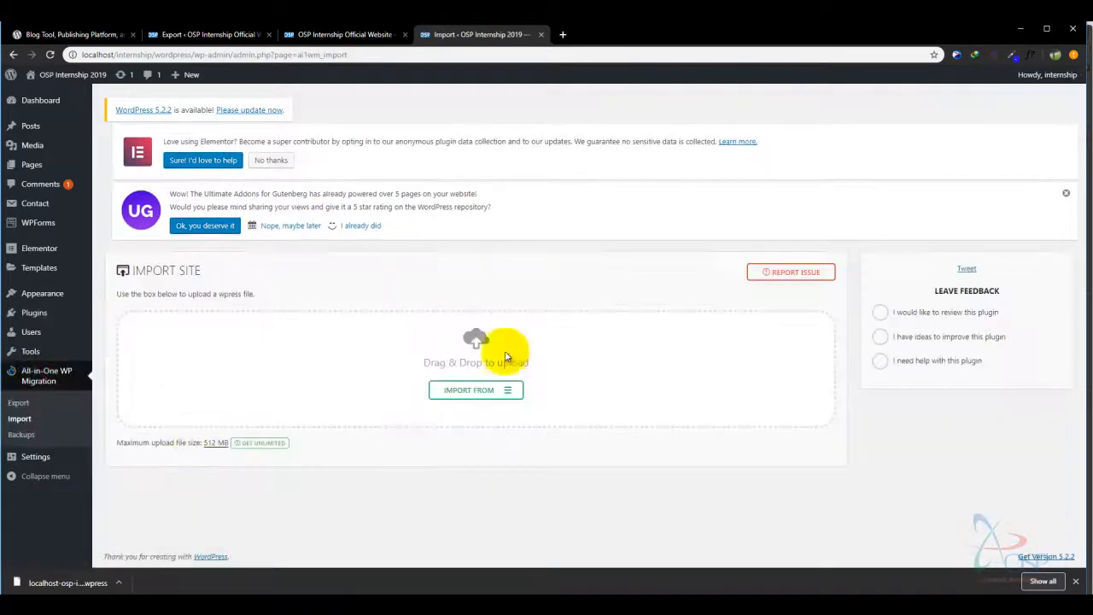
pyautogui.moveTo(119, 442); pyautogui.dragTo(214, 442)
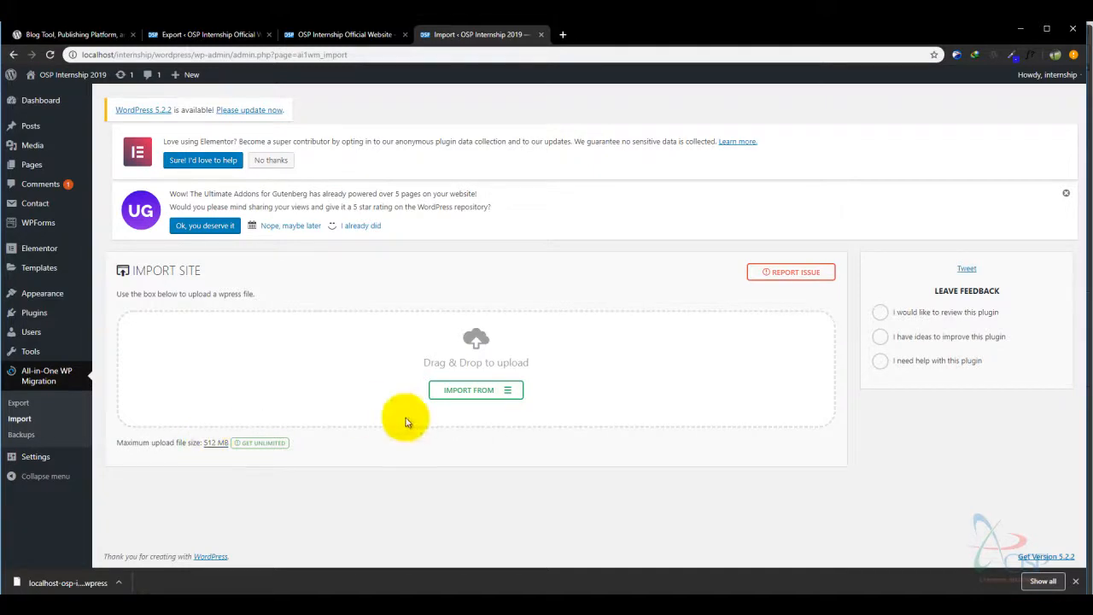
# - Import the OSP internship .wpress backup from Downloads, then stop it at about 55%
pyautogui.click(505, 392)
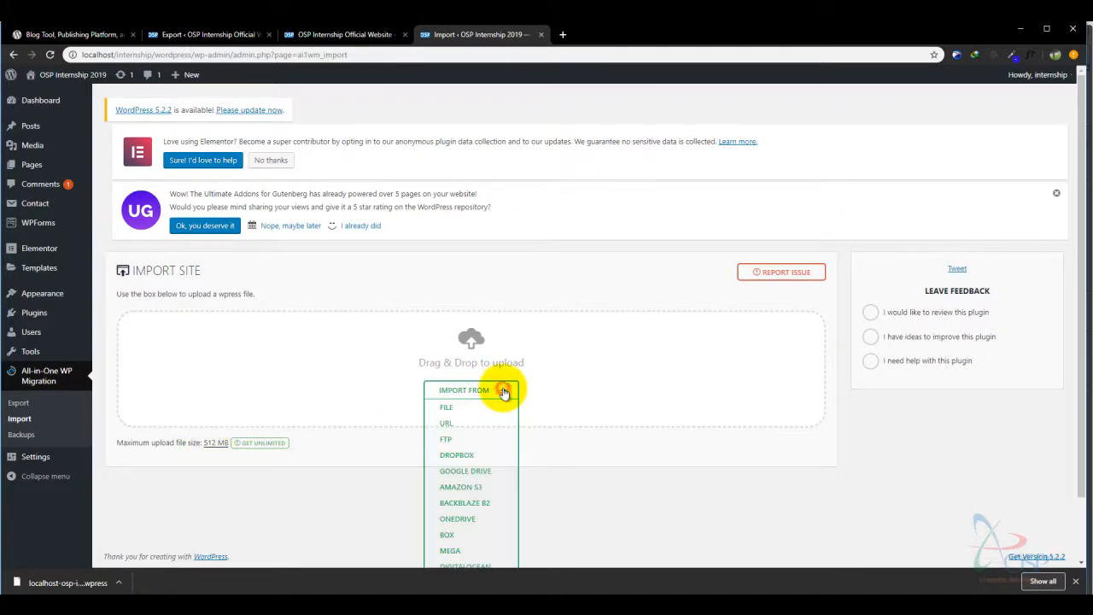
pyautogui.click(447, 408)
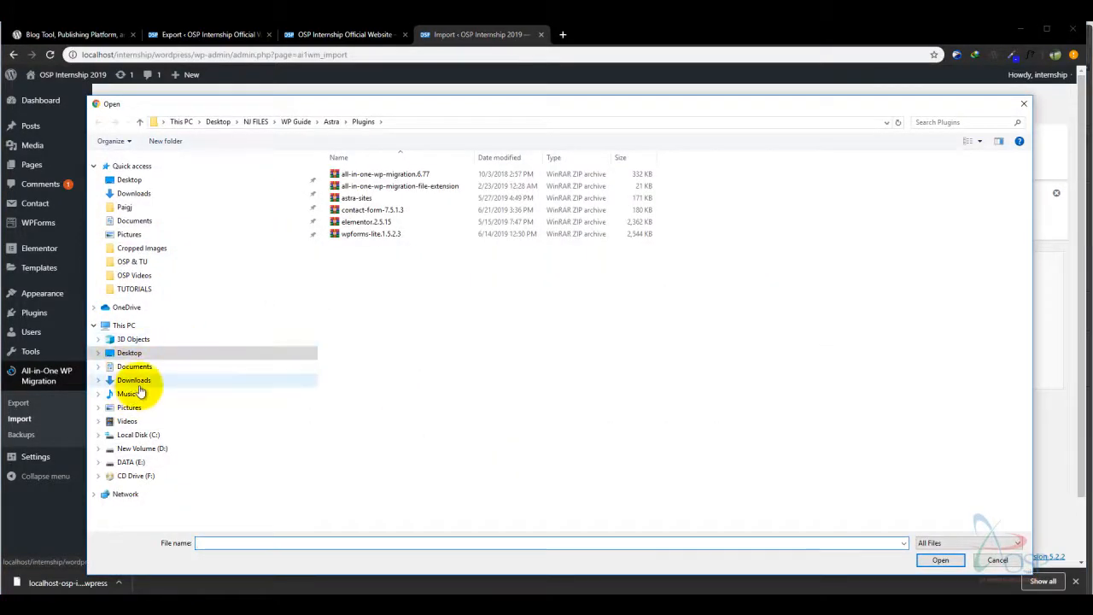
pyautogui.click(136, 382)
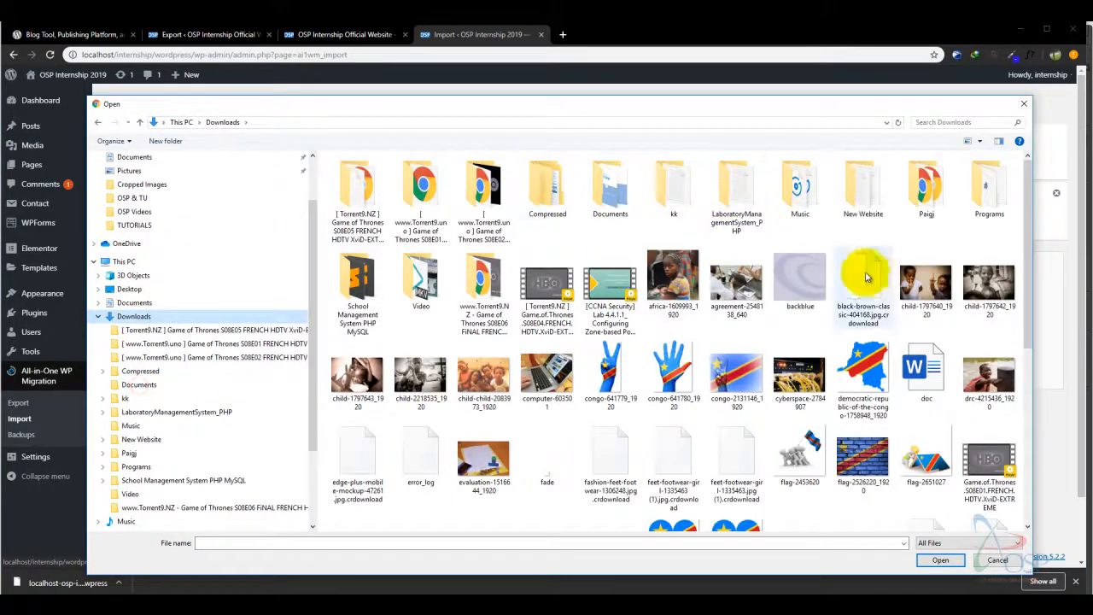
pyautogui.moveTo(1029, 229); pyautogui.dragTo(1037, 336)
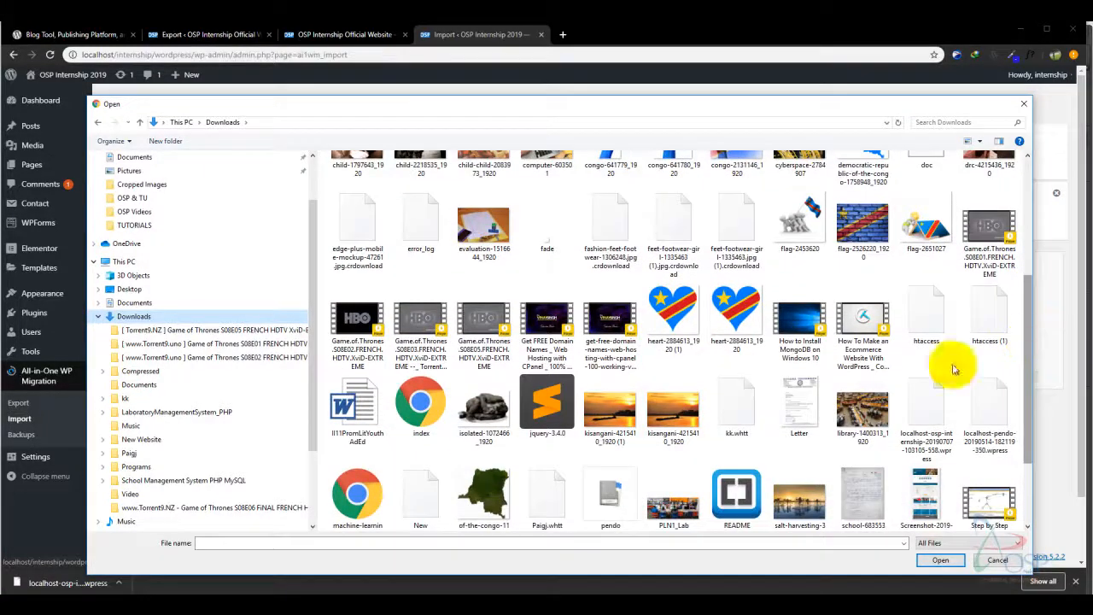
pyautogui.doubleClick(928, 417)
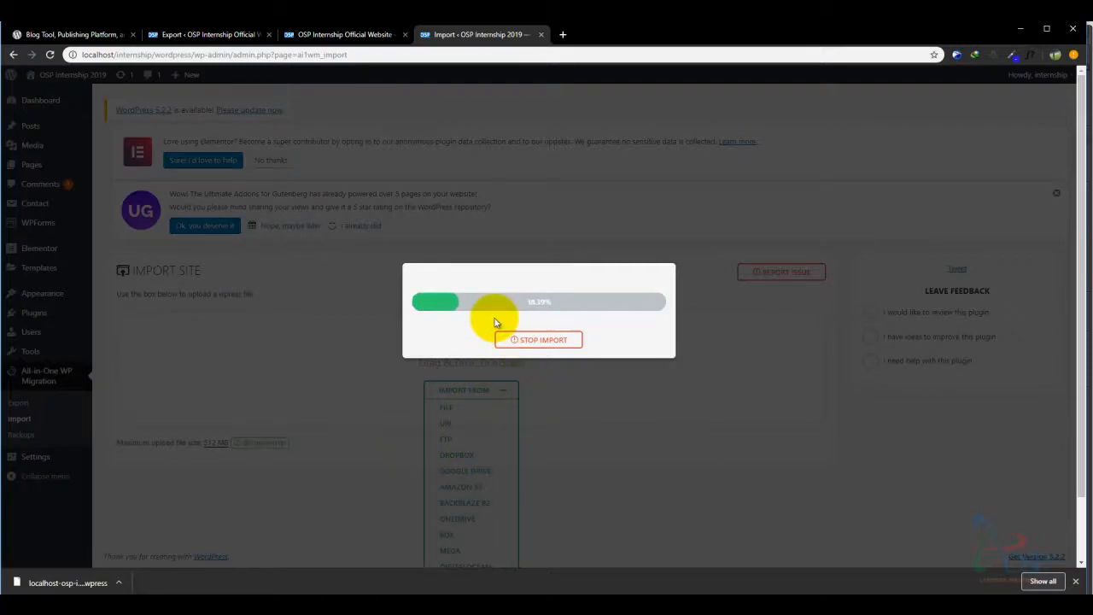
pyautogui.click(539, 341)
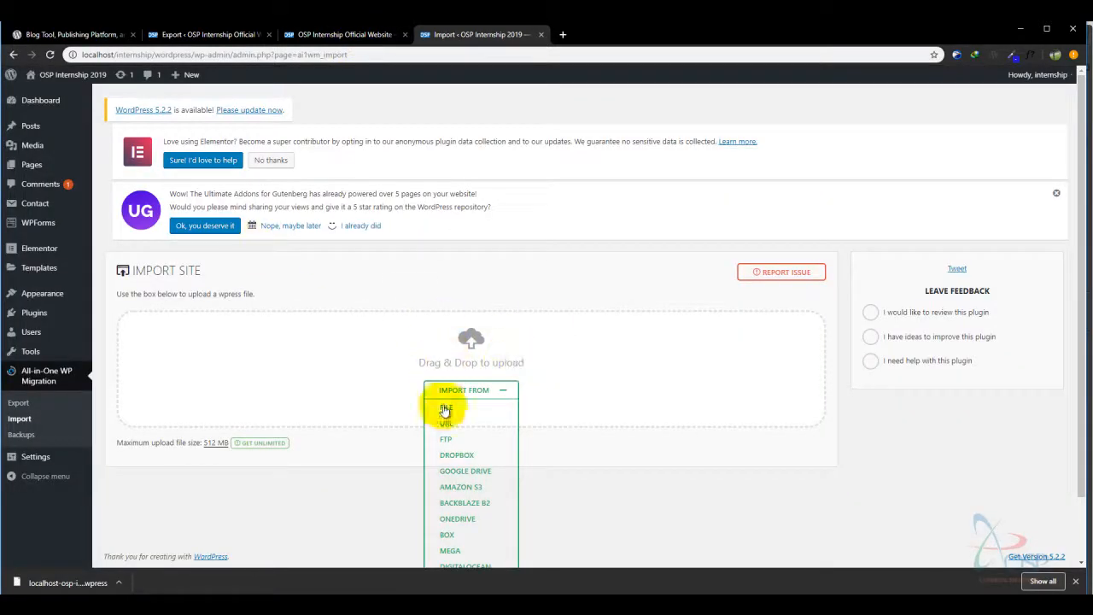
# - Choose Import From > File again and select the OSP internship .wpress backup
pyautogui.click(447, 408)
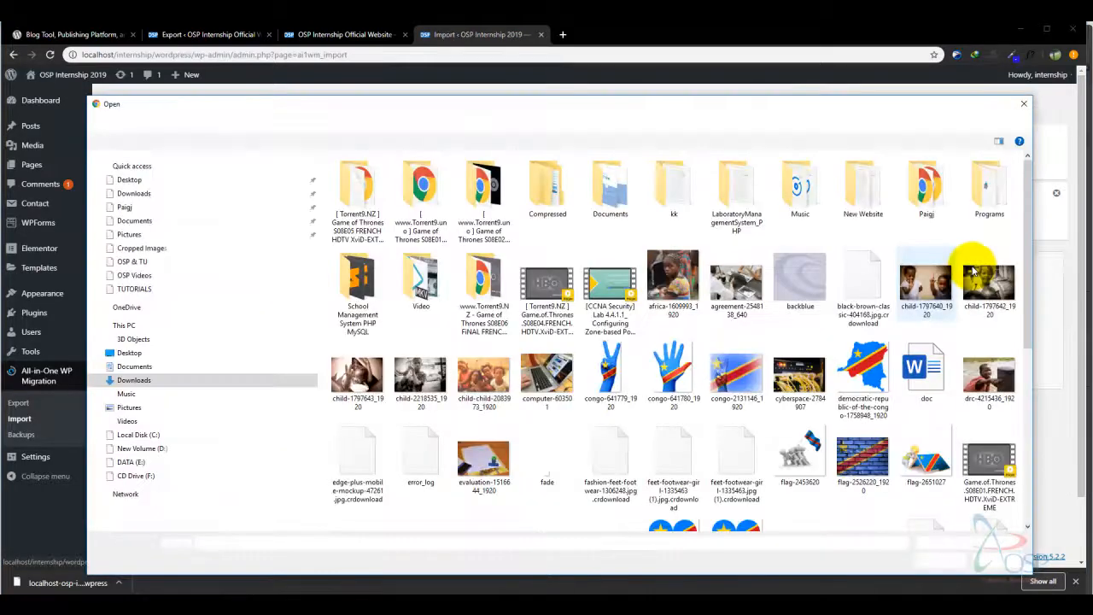
pyautogui.moveTo(1030, 251)
pyautogui.mouseDown()
pyautogui.moveTo(1032, 398)
pyautogui.moveTo(1019, 402)
pyautogui.mouseUp()
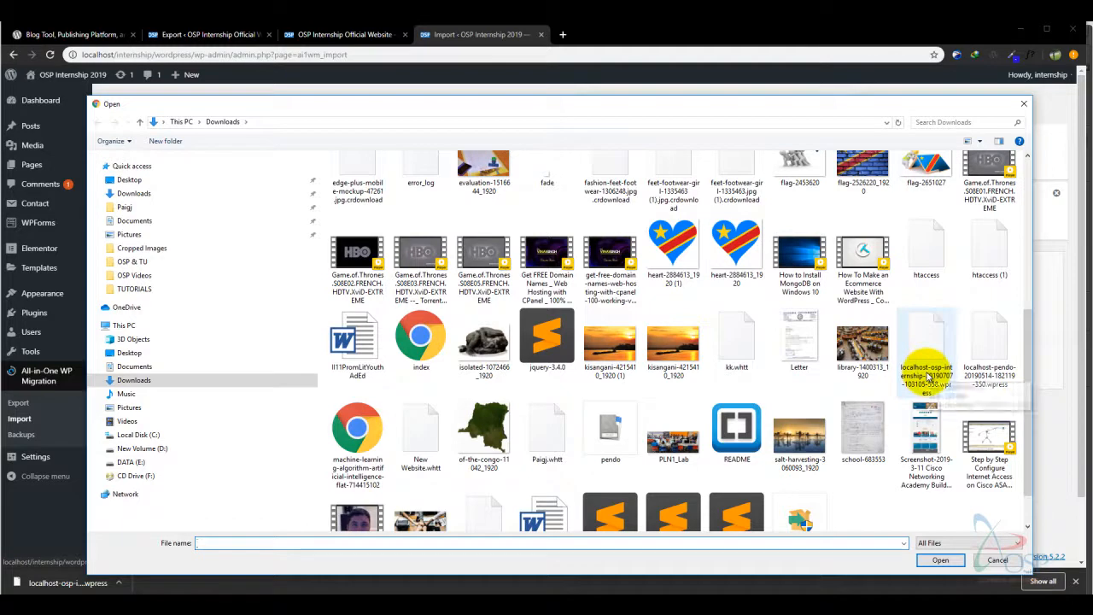
pyautogui.click(927, 377)
# - Load the .wpress backup and read the warning about overwriting database, media, plugins and themes
pyautogui.click(939, 560)
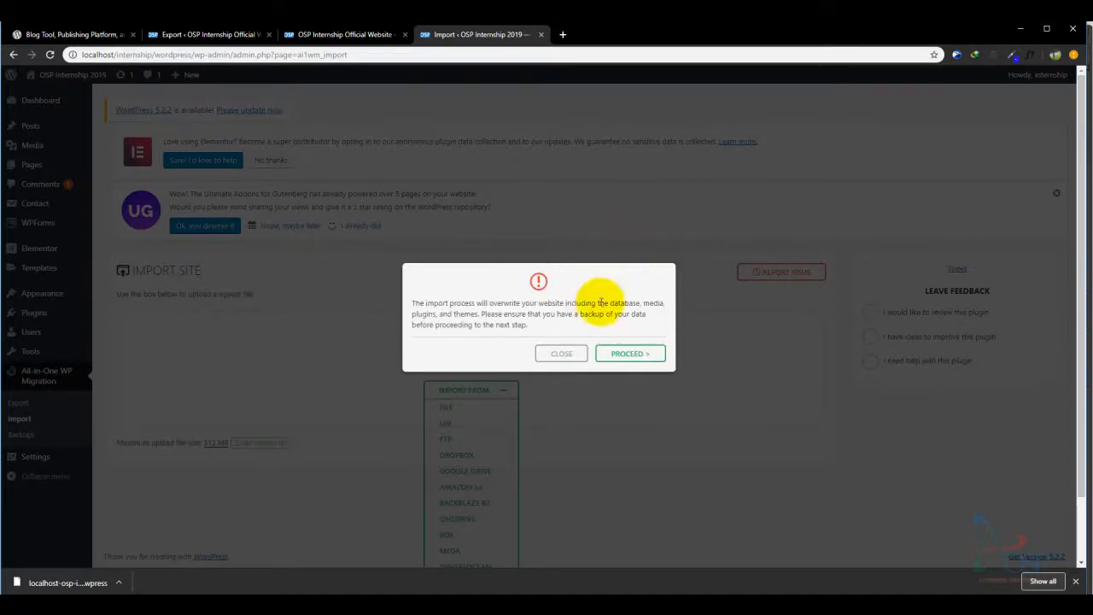
pyautogui.moveTo(444, 303); pyautogui.dragTo(585, 311)
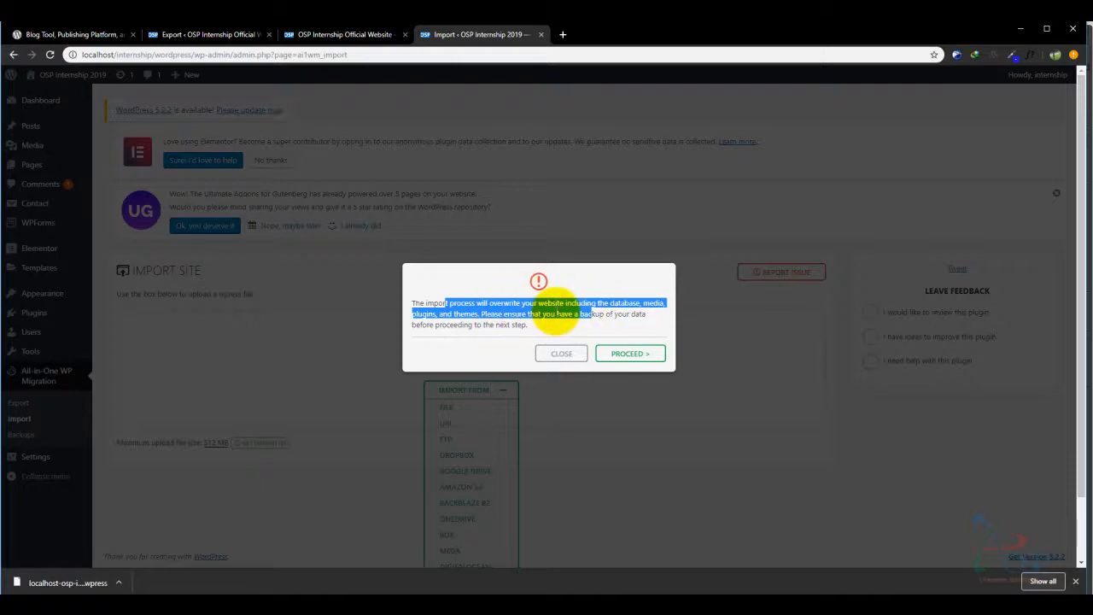
pyautogui.moveTo(440, 326); pyautogui.dragTo(508, 327)
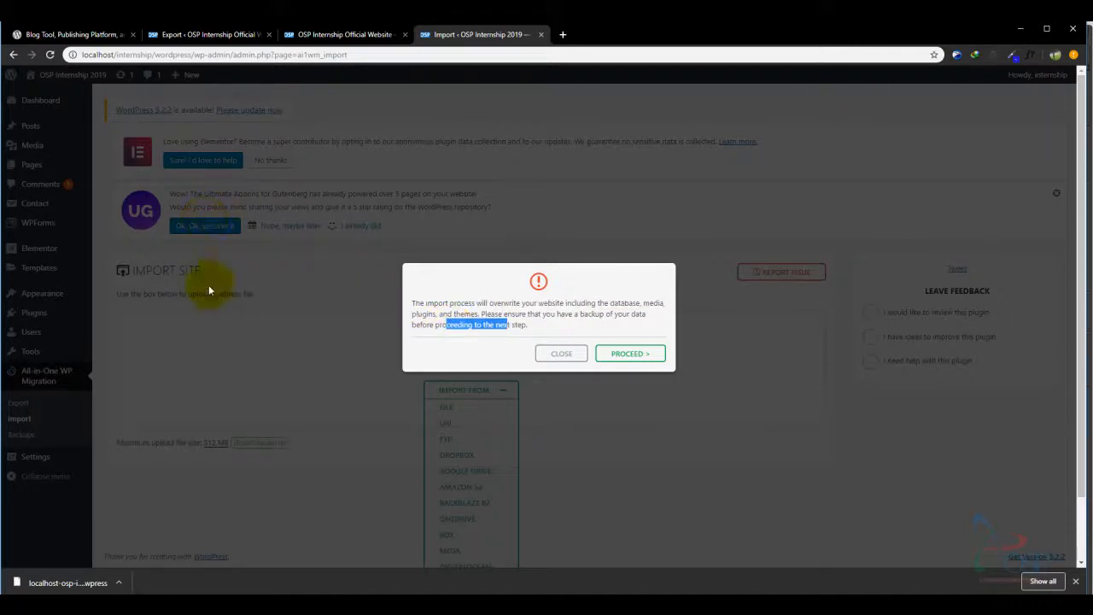
pyautogui.click(438, 326)
pyautogui.moveTo(438, 326)
pyautogui.mouseDown()
pyautogui.moveTo(530, 323)
pyautogui.moveTo(386, 318)
pyautogui.moveTo(444, 324)
pyautogui.moveTo(418, 326)
pyautogui.mouseUp()
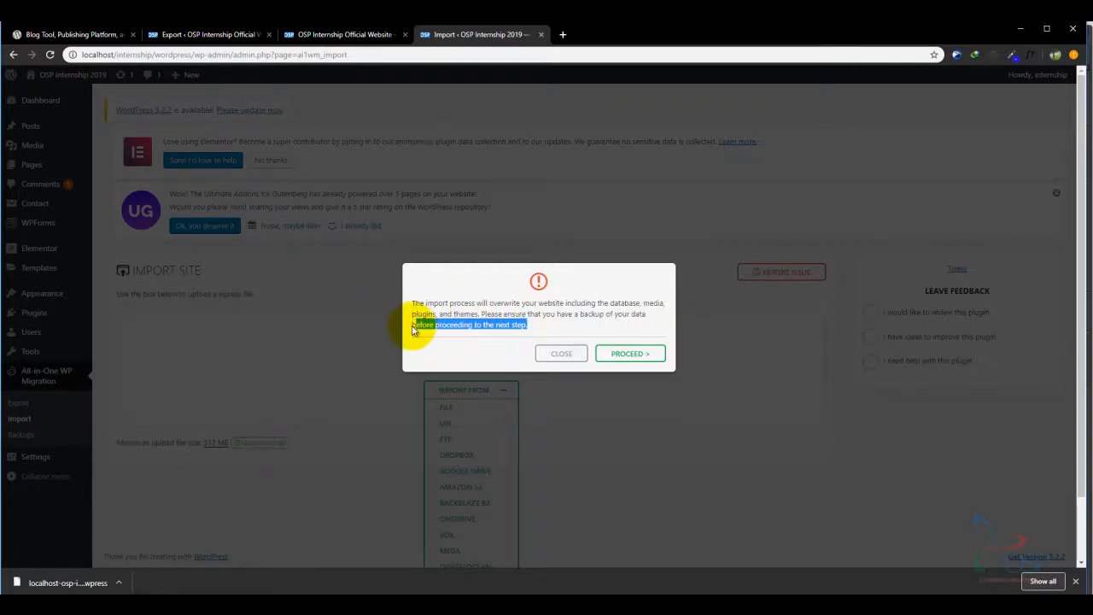
pyautogui.moveTo(415, 327); pyautogui.dragTo(411, 326)
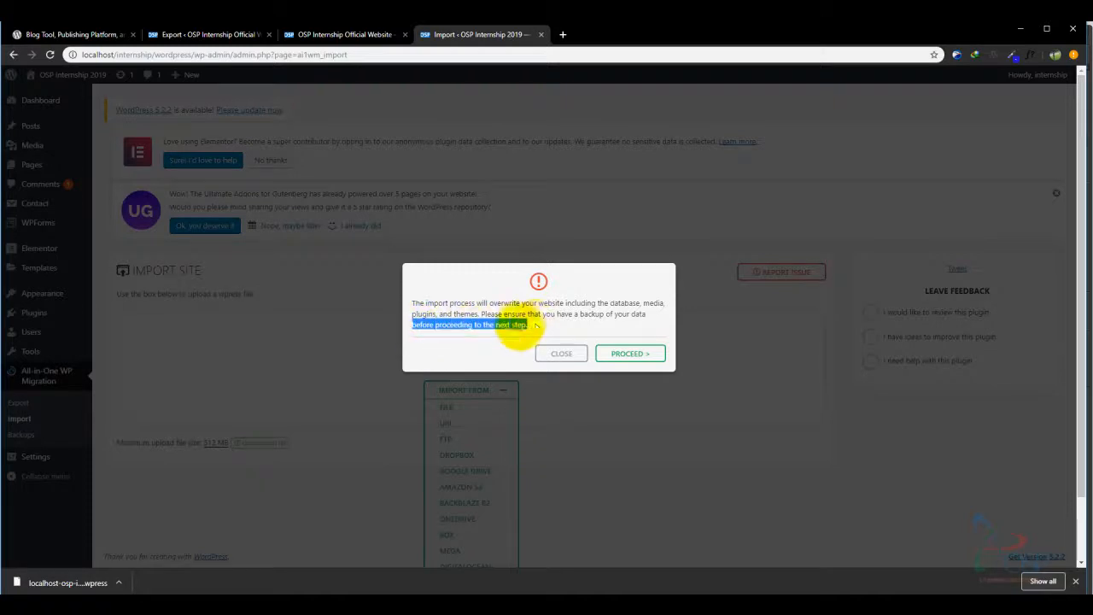
pyautogui.click(487, 329)
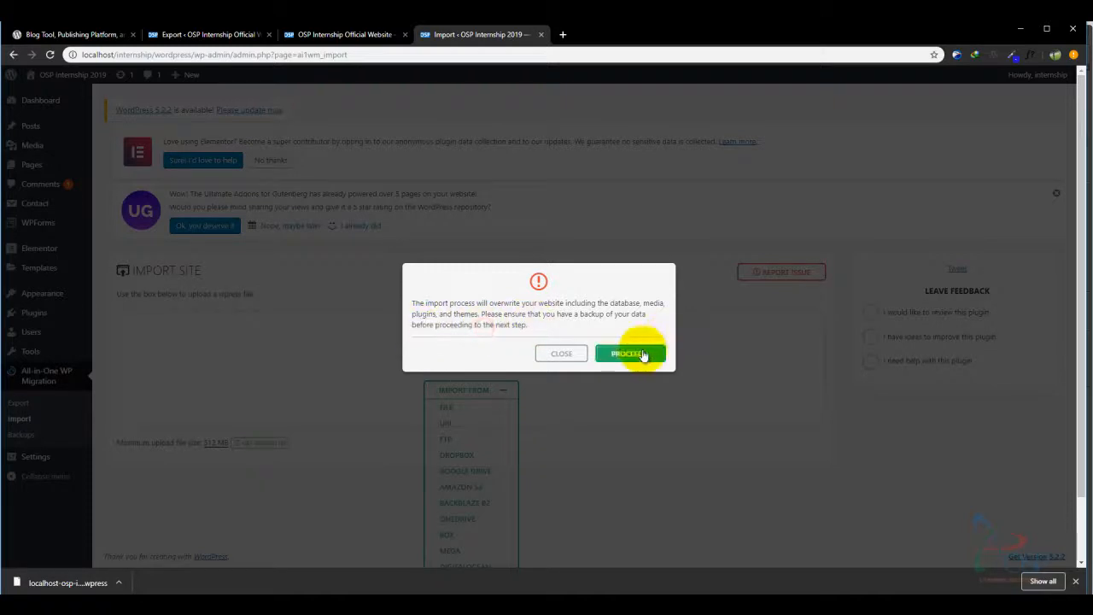
# - Confirm the overwrite, let the .wpress restore finish, read the permalink note, and close the success dialog
pyautogui.click(642, 353)
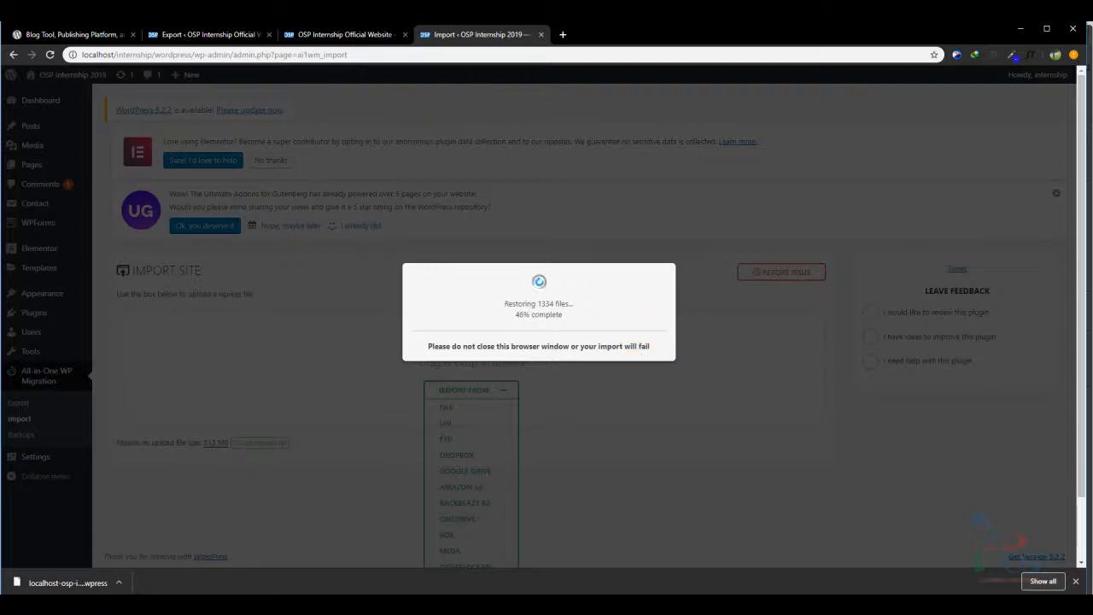
pyautogui.click(325, 34)
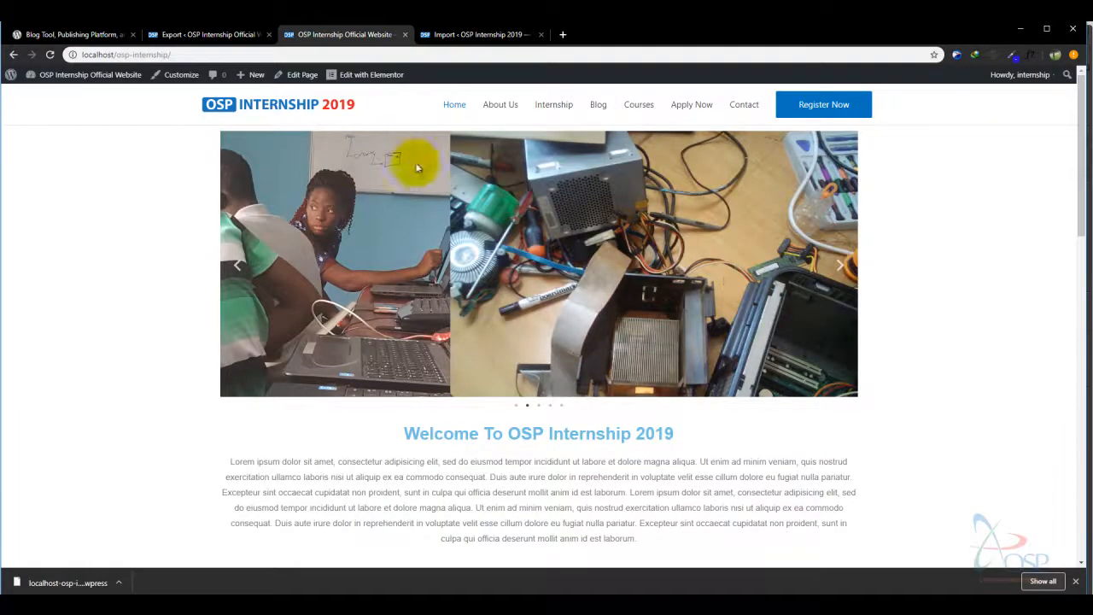
pyautogui.click(455, 35)
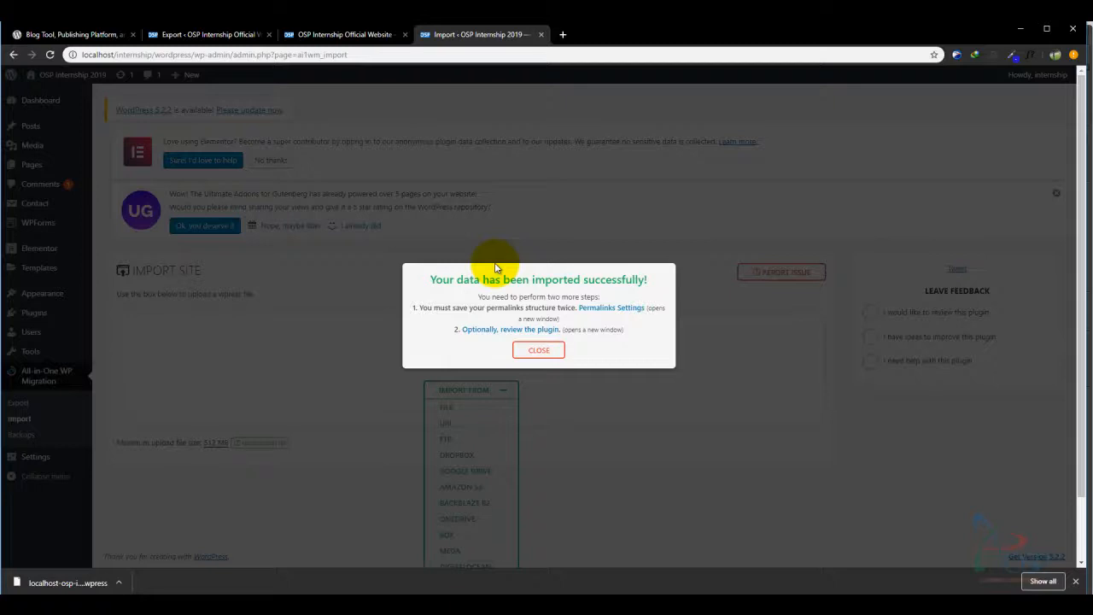
pyautogui.moveTo(491, 297); pyautogui.dragTo(608, 294)
pyautogui.moveTo(463, 307); pyautogui.dragTo(589, 315)
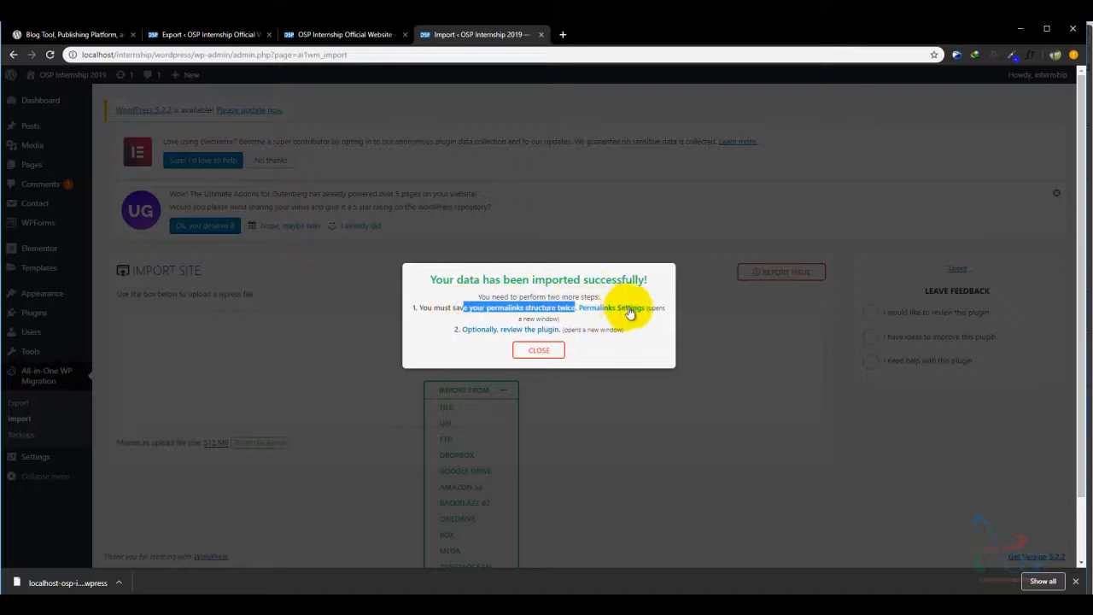
pyautogui.click(540, 352)
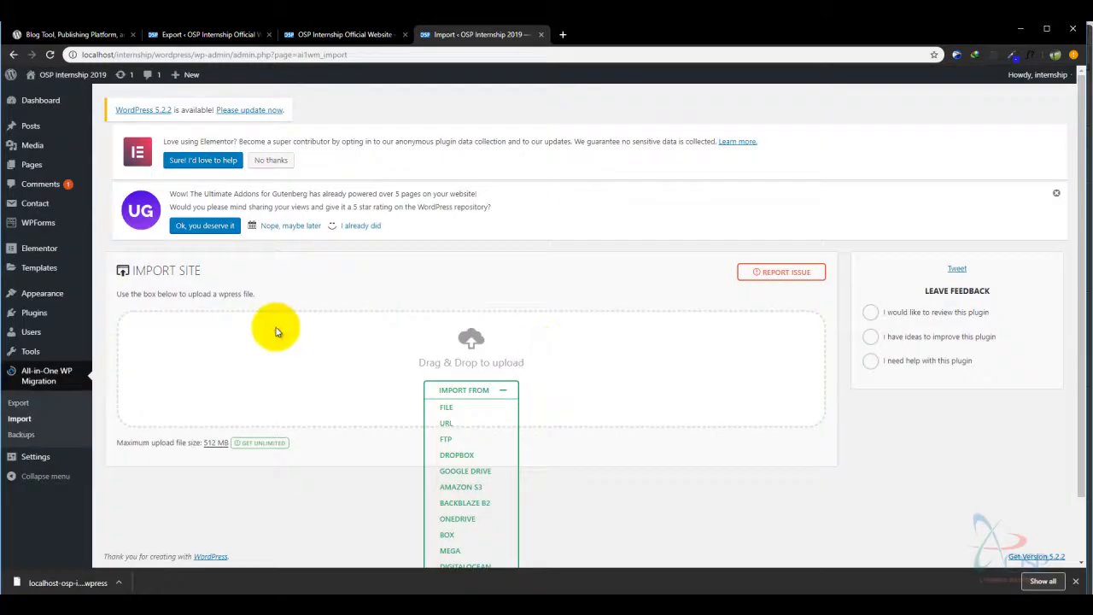
# - Reload the import page and log back into the imported site with the admin username and password
pyautogui.click(50, 54)
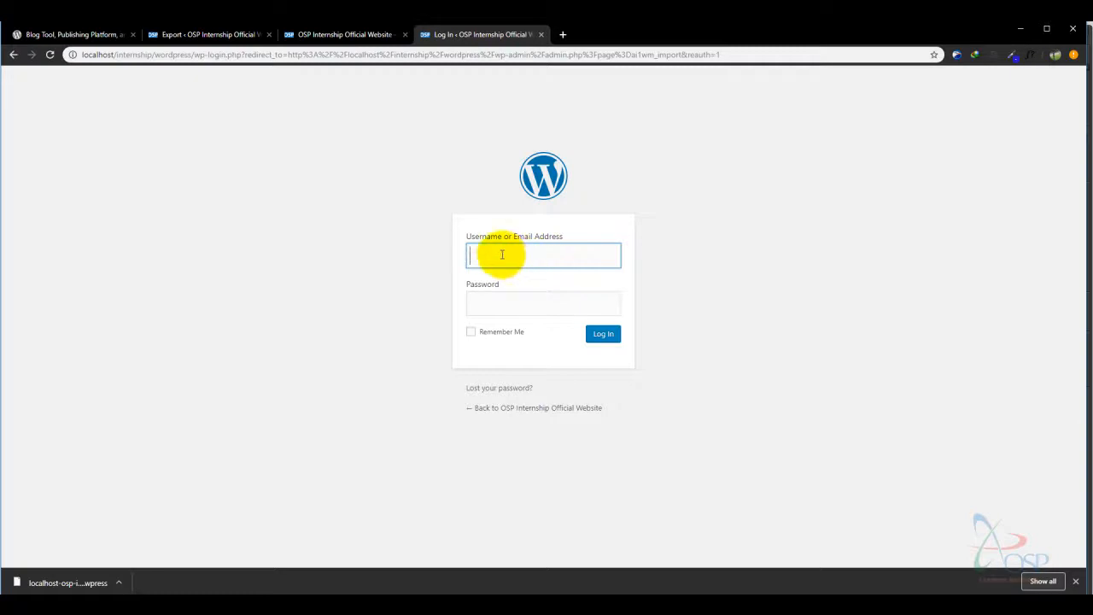
pyautogui.click(516, 254)
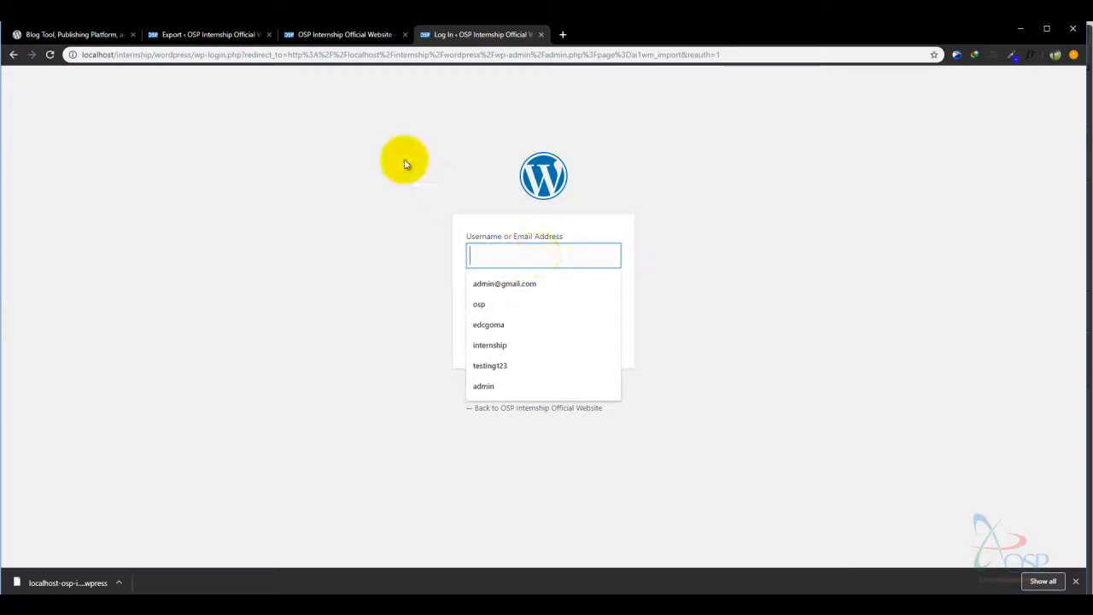
pyautogui.click(333, 36)
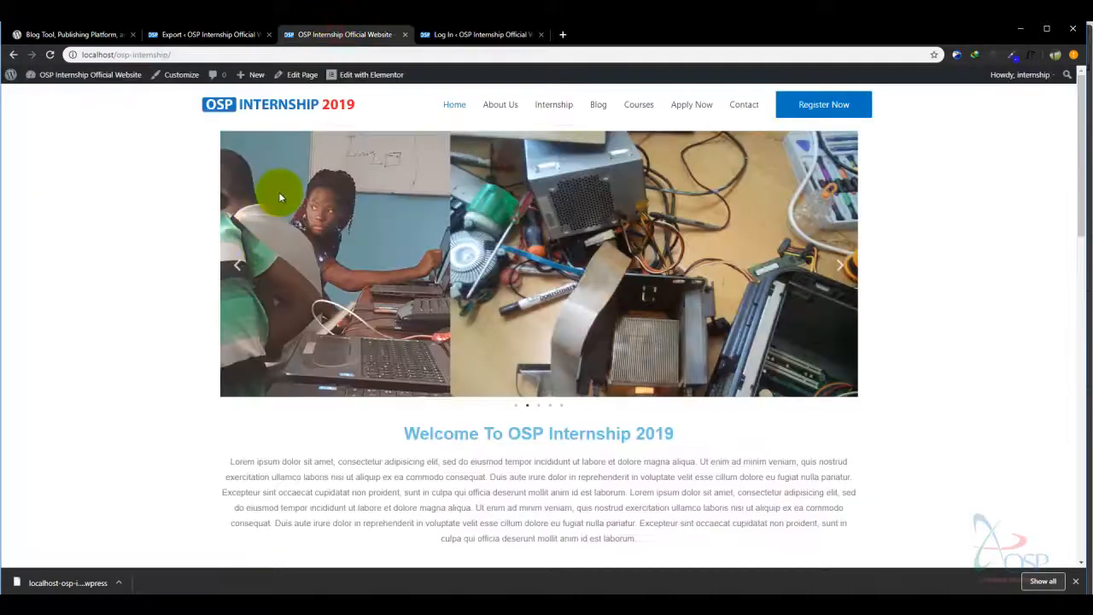
pyautogui.click(470, 34)
pyautogui.write('intern')
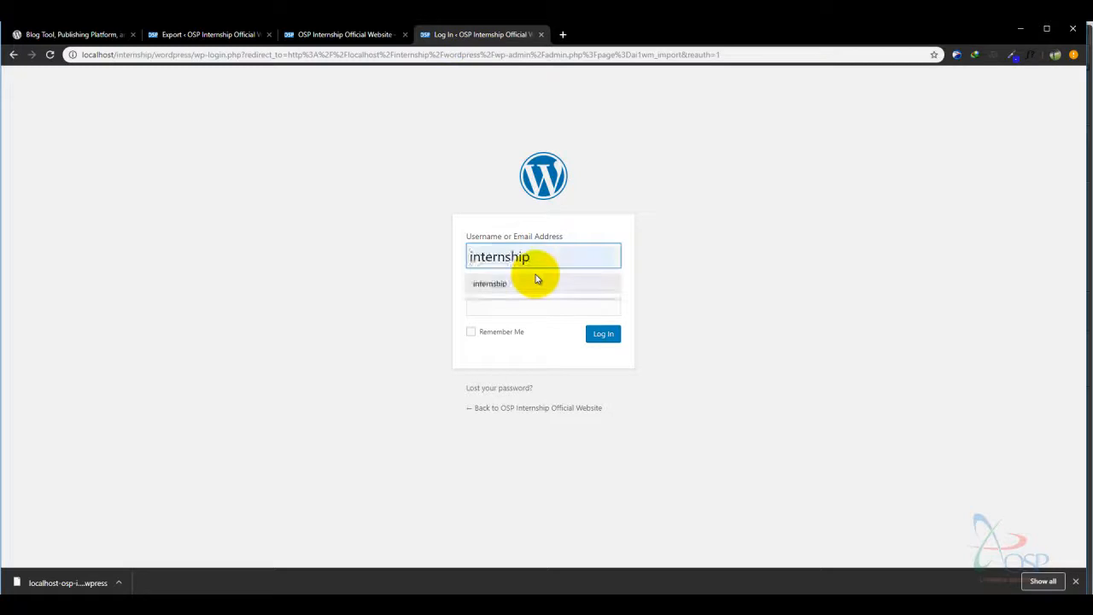
pyautogui.write('ship')
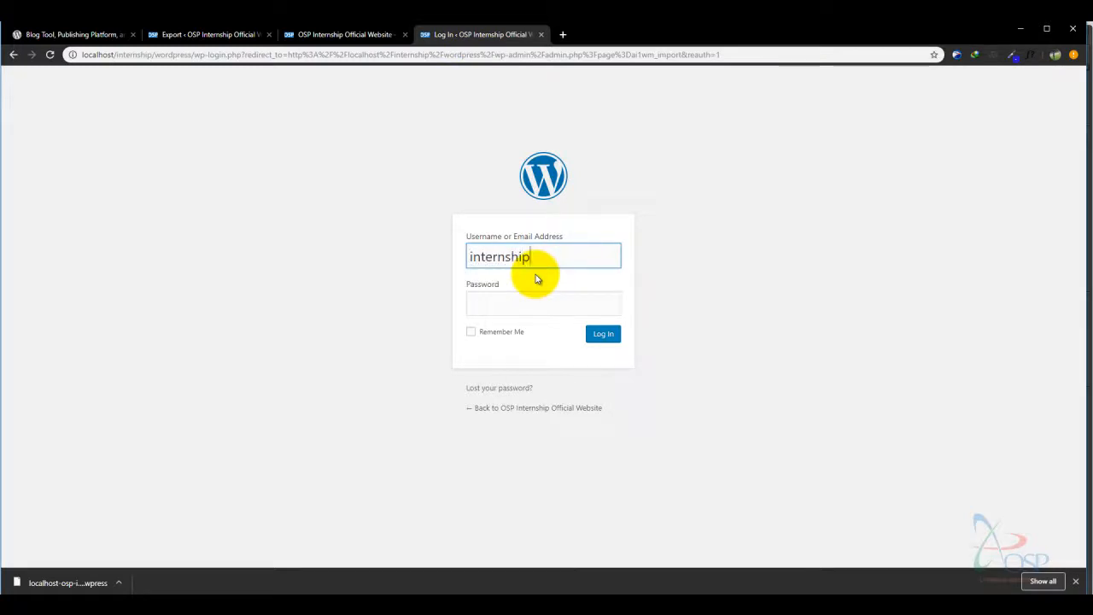
pyautogui.click(520, 304)
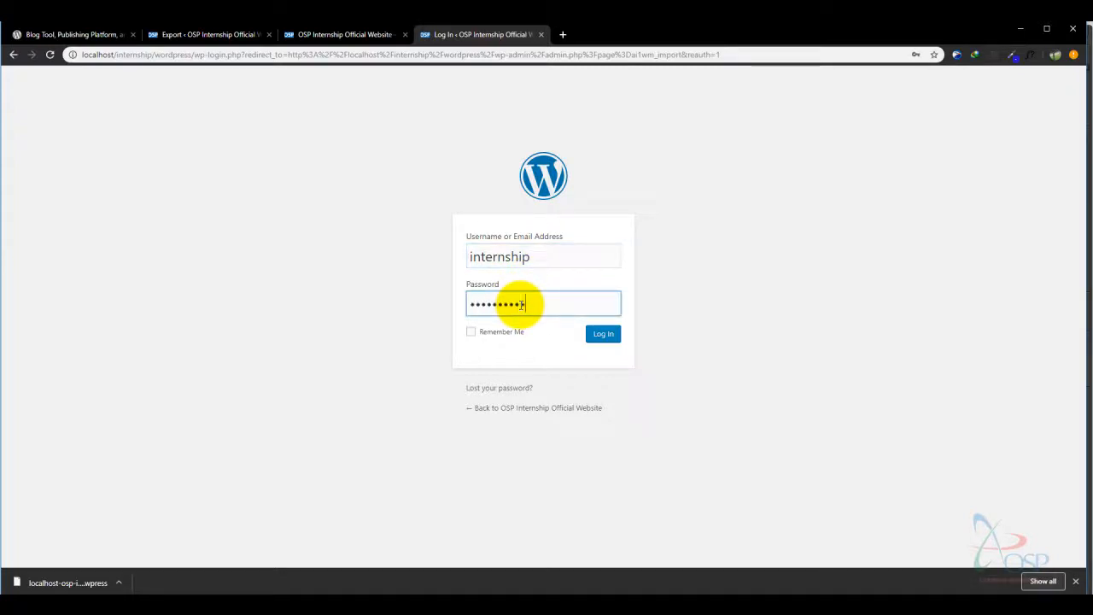
pyautogui.click(594, 336)
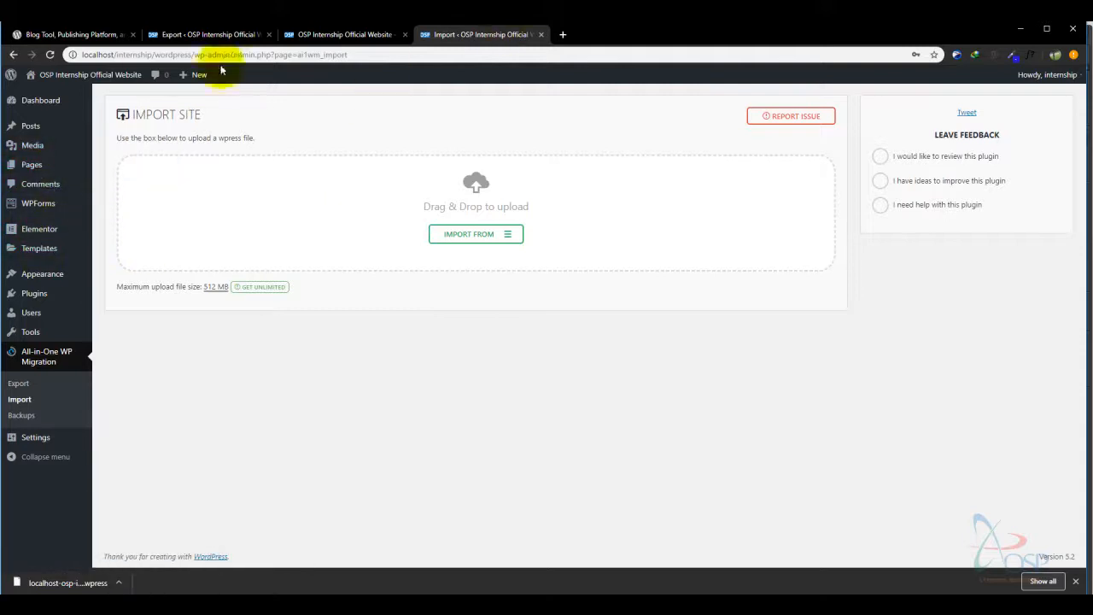
# - Open the imported site in a new tab via Visit Site and compare it with the original homepage
pyautogui.moveTo(84, 87)
pyautogui.keyDown('ctrl'); pyautogui.click(42, 99); pyautogui.keyUp('ctrl')
pyautogui.click(618, 36)
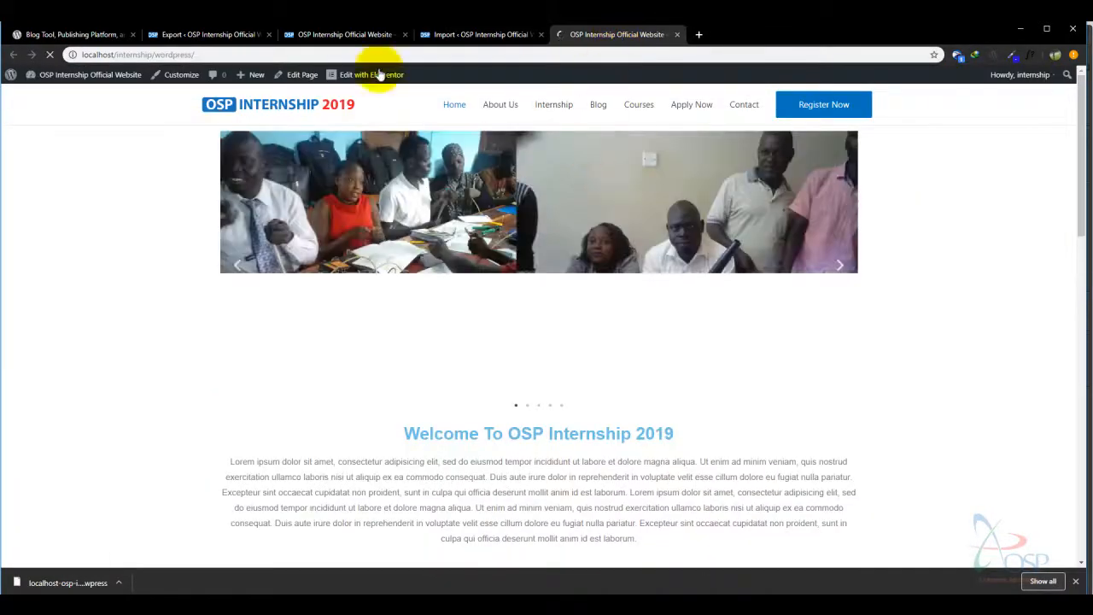
pyautogui.click(323, 34)
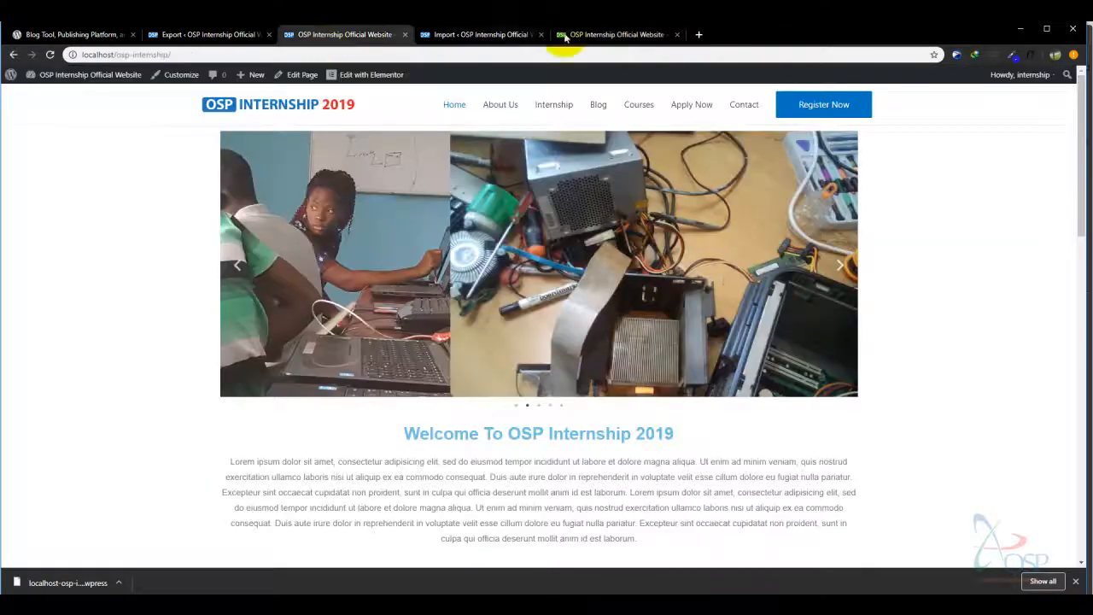
pyautogui.click(617, 37)
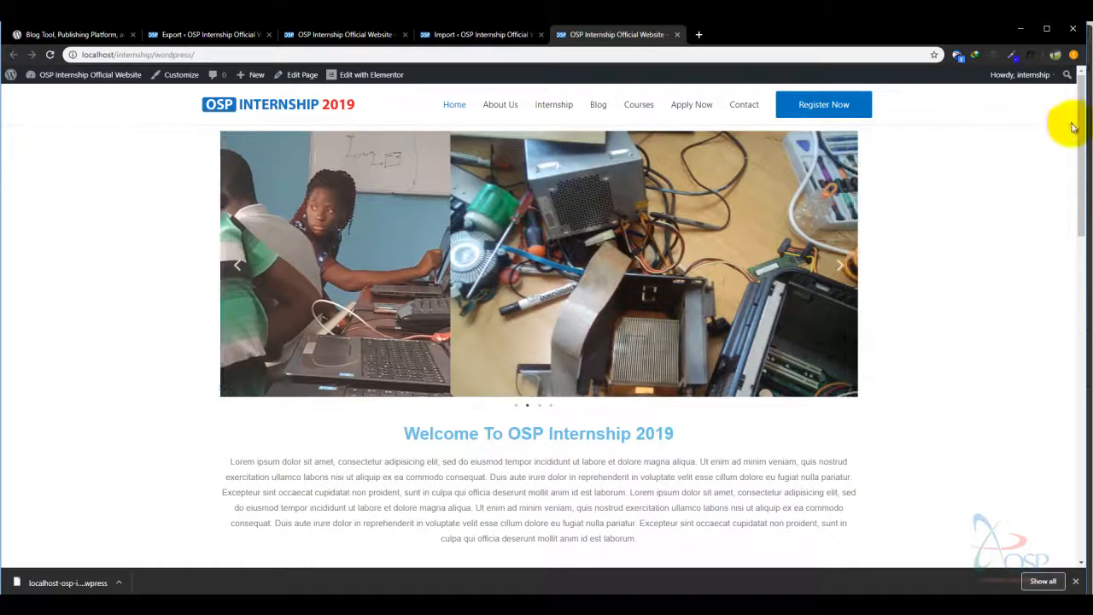
# - Scroll through the imported site's homepage to review its content
pyautogui.scroll(-1, 1070, 254)
pyautogui.scroll(-6, 1071, 254)
pyautogui.scroll(3, 1054, 324)
pyautogui.scroll(-6, 1067, 225)
pyautogui.scroll(5, 1053, 389)
pyautogui.scroll(-7, 1062, 257)
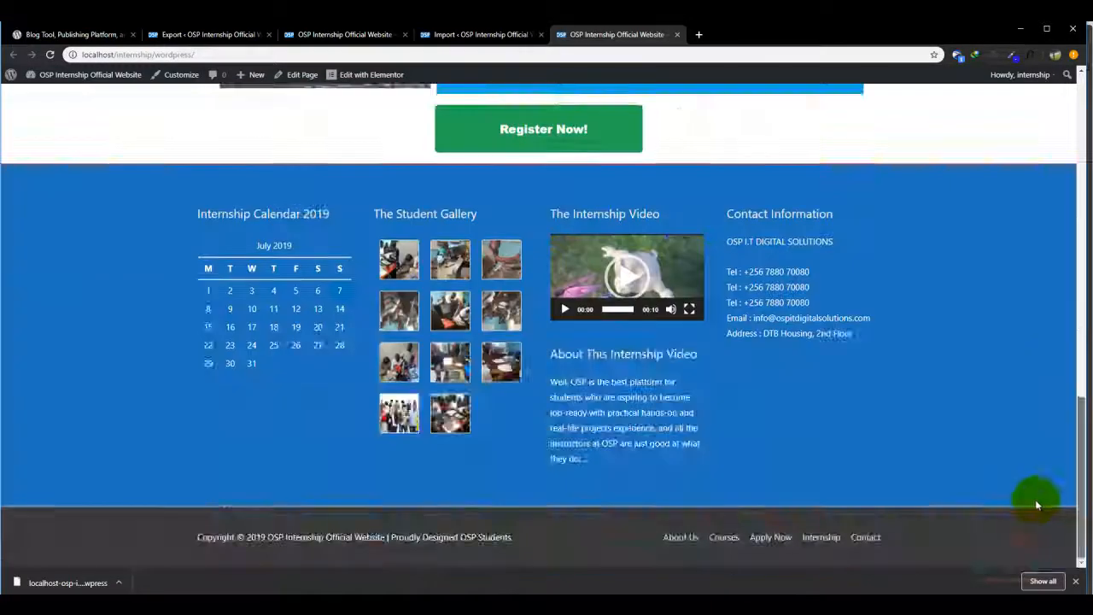
pyautogui.scroll(5, 1037, 501)
pyautogui.scroll(1, 1062, 320)
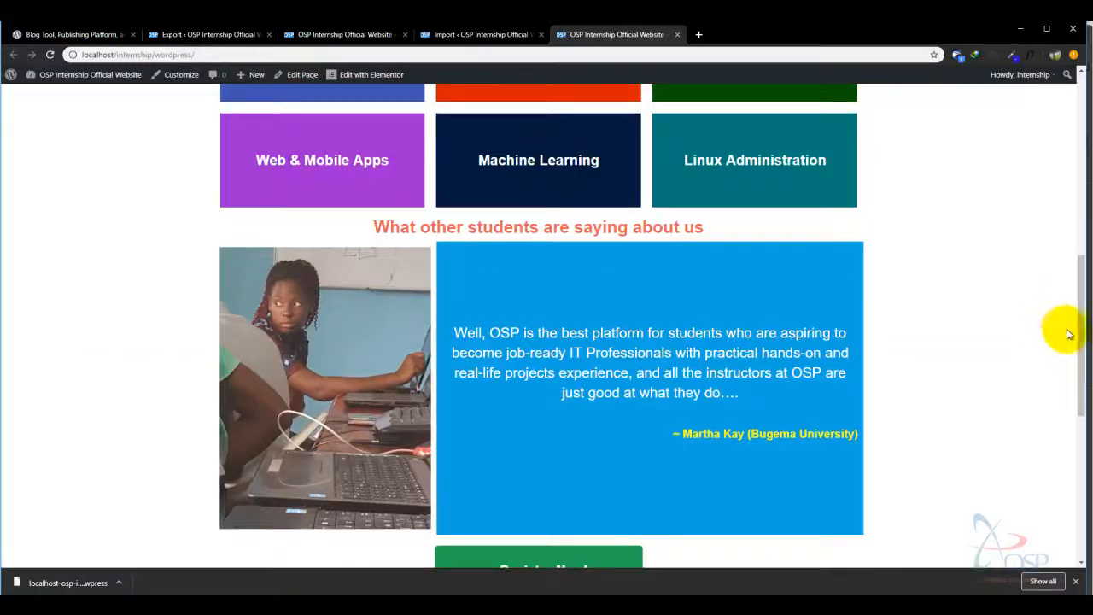
pyautogui.moveTo(1083, 353); pyautogui.dragTo(1073, 97)
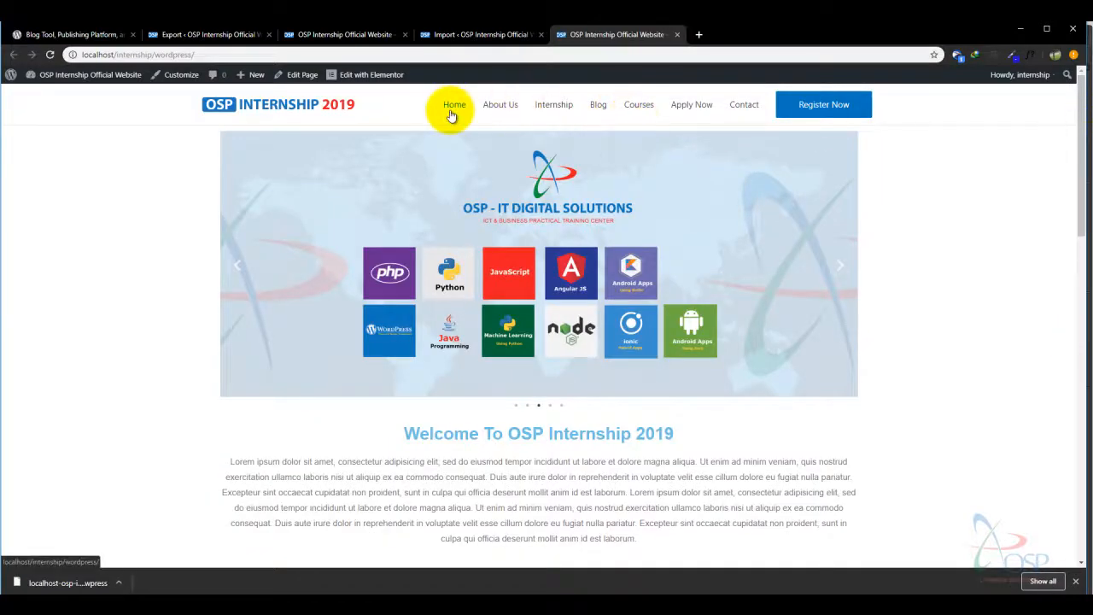
# - Switch between the import admin page and both homepages to compare them
pyautogui.click(478, 34)
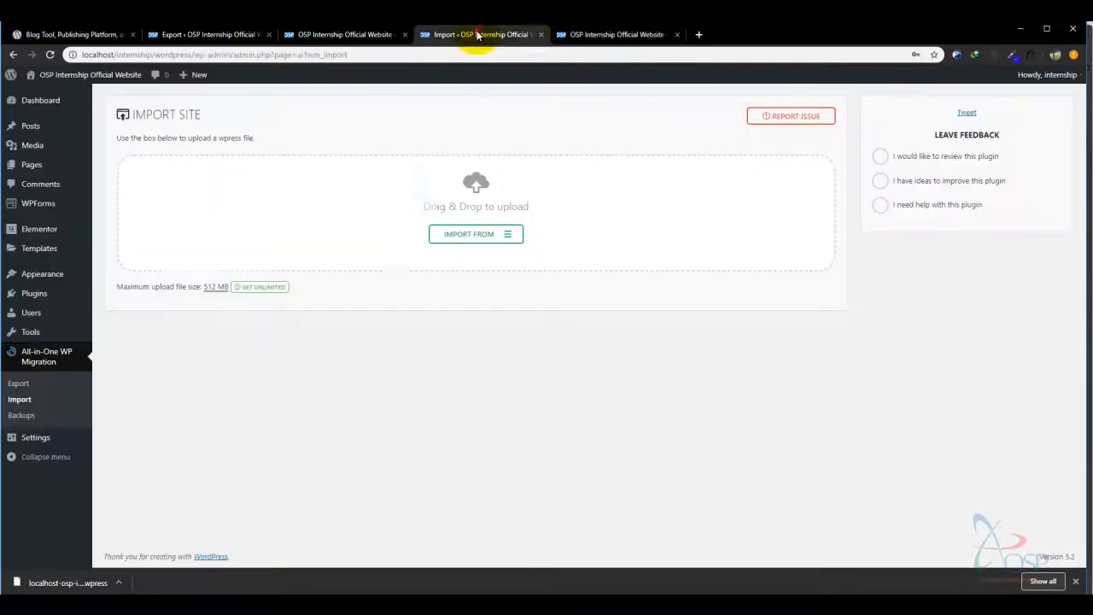
pyautogui.click(613, 36)
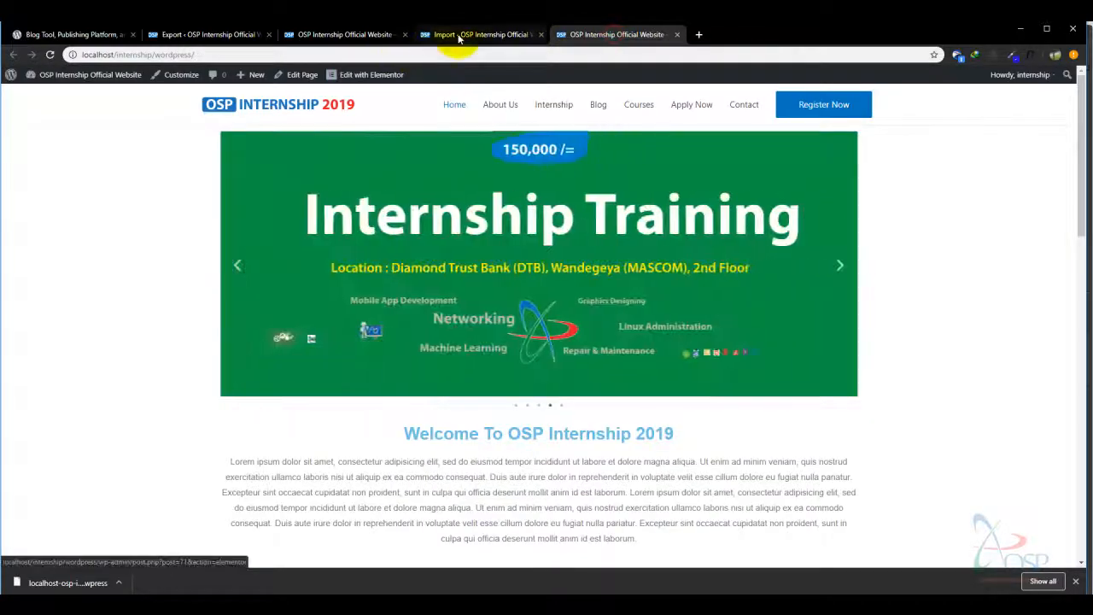
pyautogui.click(452, 34)
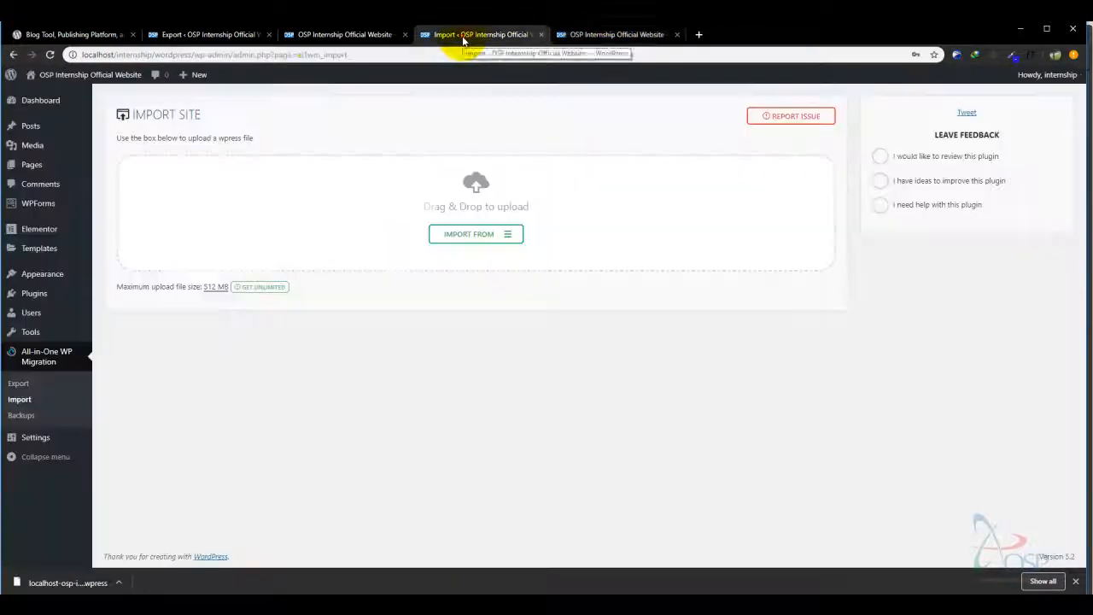
pyautogui.click(619, 35)
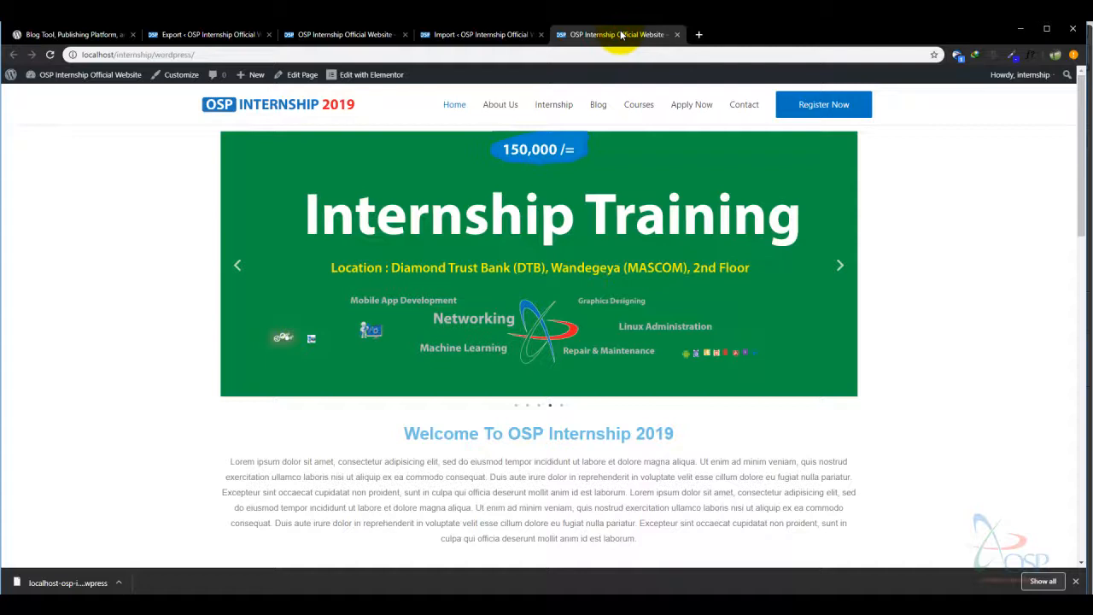
pyautogui.click(485, 35)
pyautogui.click(367, 34)
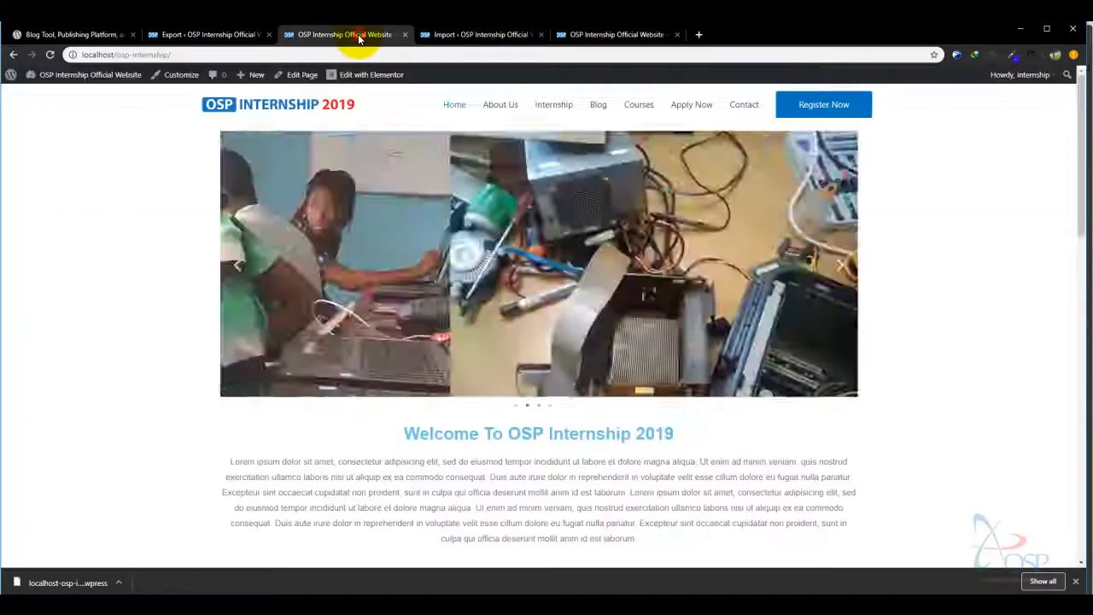
# - Flip between the import admin page, the original homepage and the imported homepage once more
pyautogui.click(503, 35)
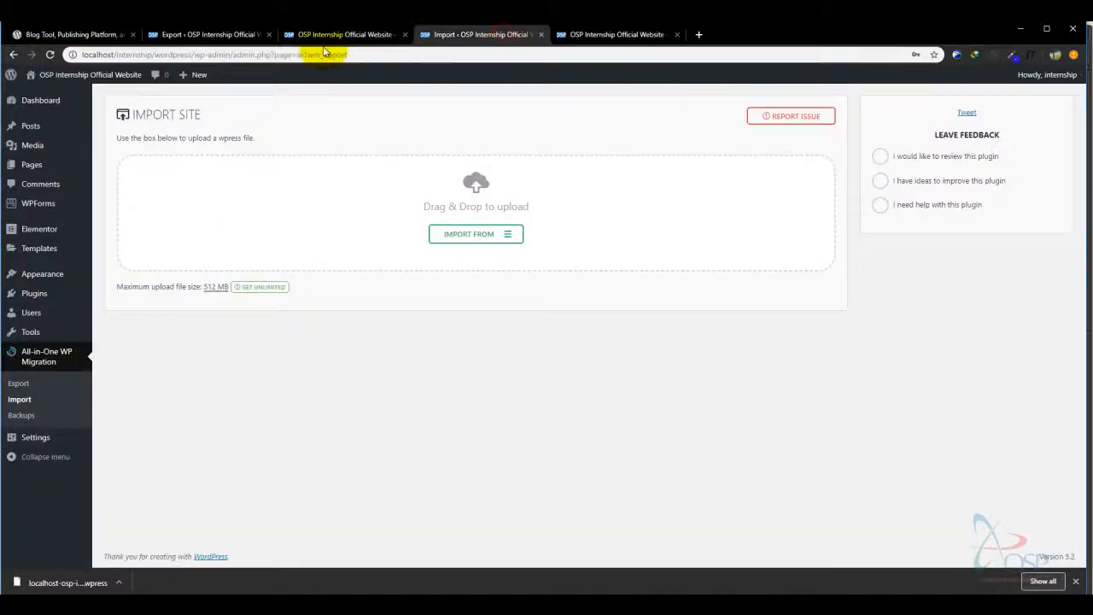
pyautogui.click(346, 34)
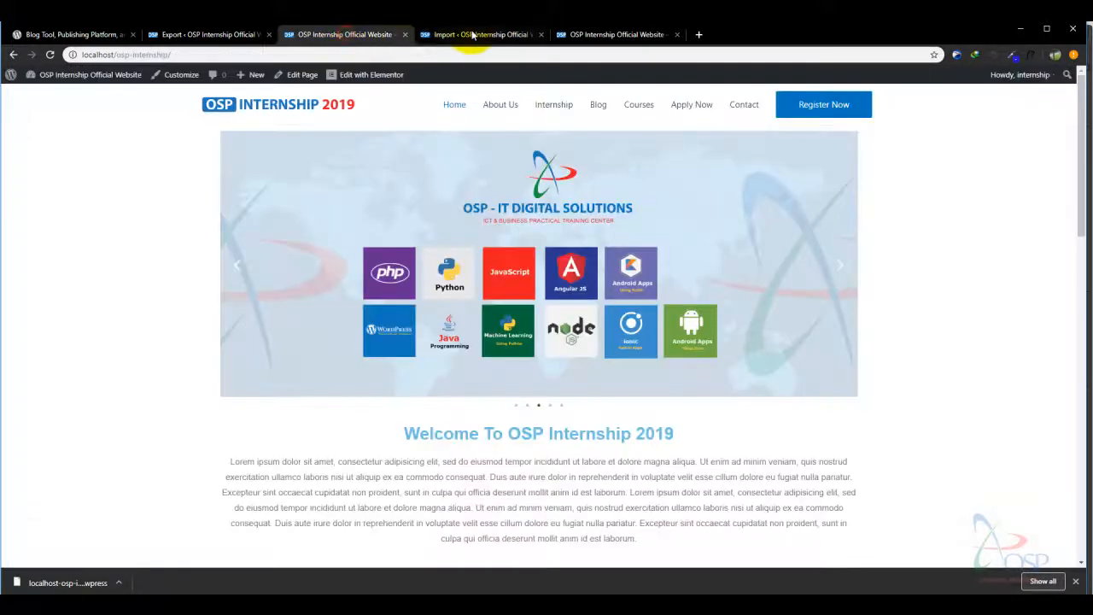
pyautogui.click(476, 34)
pyautogui.click(576, 36)
pyautogui.click(485, 34)
# - Check the General settings, confirm Post name permalinks, and return to the Dashboard
pyautogui.moveTo(55, 235)
pyautogui.moveTo(23, 438)
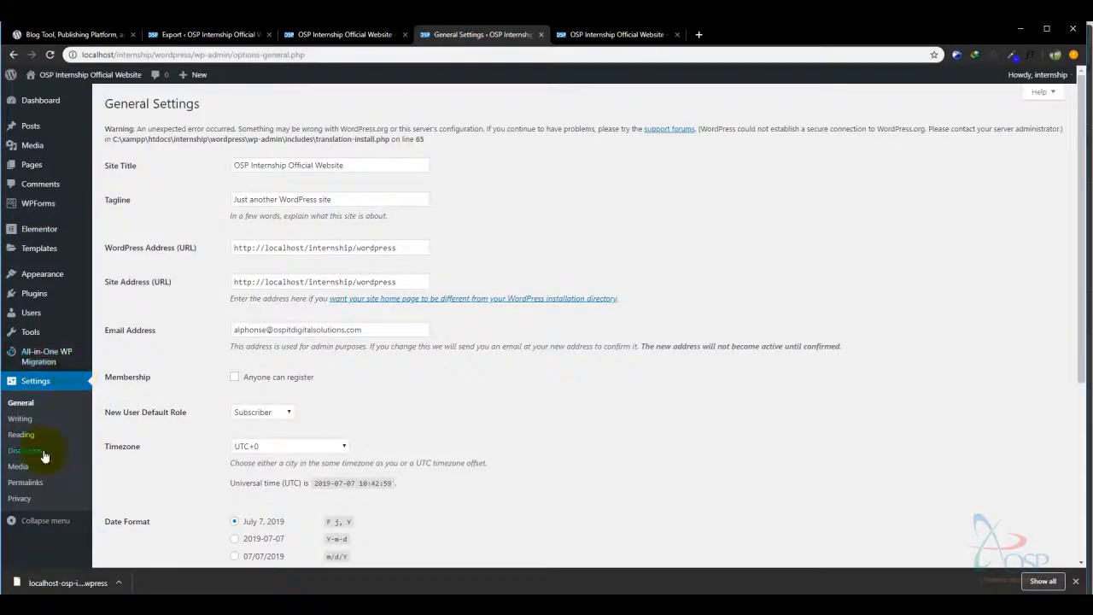
pyautogui.click(30, 484)
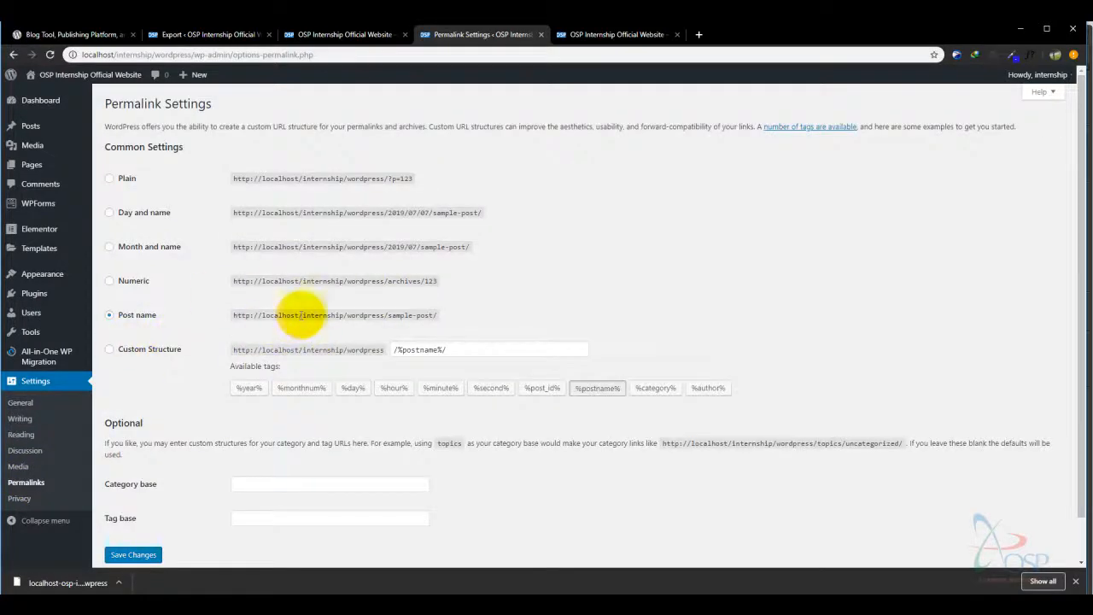
pyautogui.moveTo(39, 113)
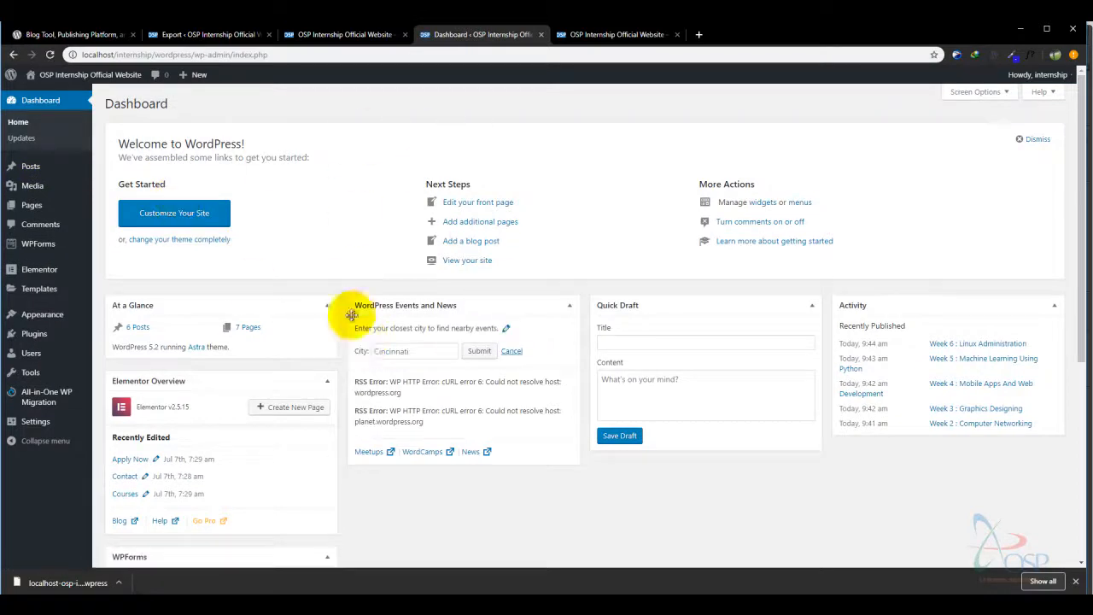
# - Compare the web addresses of the imported site and the original site
pyautogui.click(542, 36)
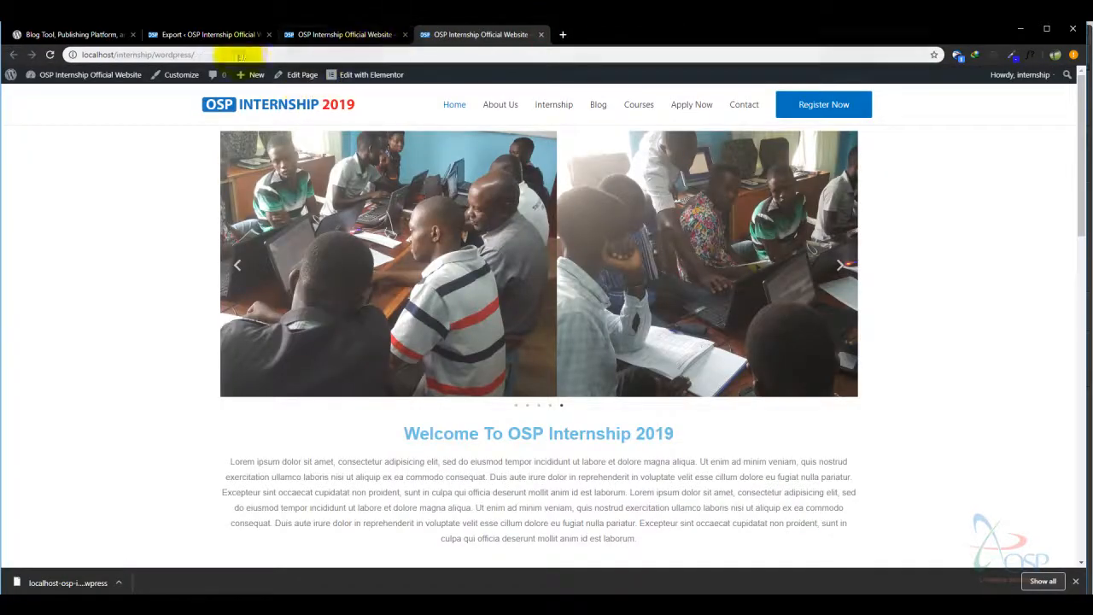
pyautogui.moveTo(203, 54); pyautogui.dragTo(71, 54)
pyautogui.click(334, 35)
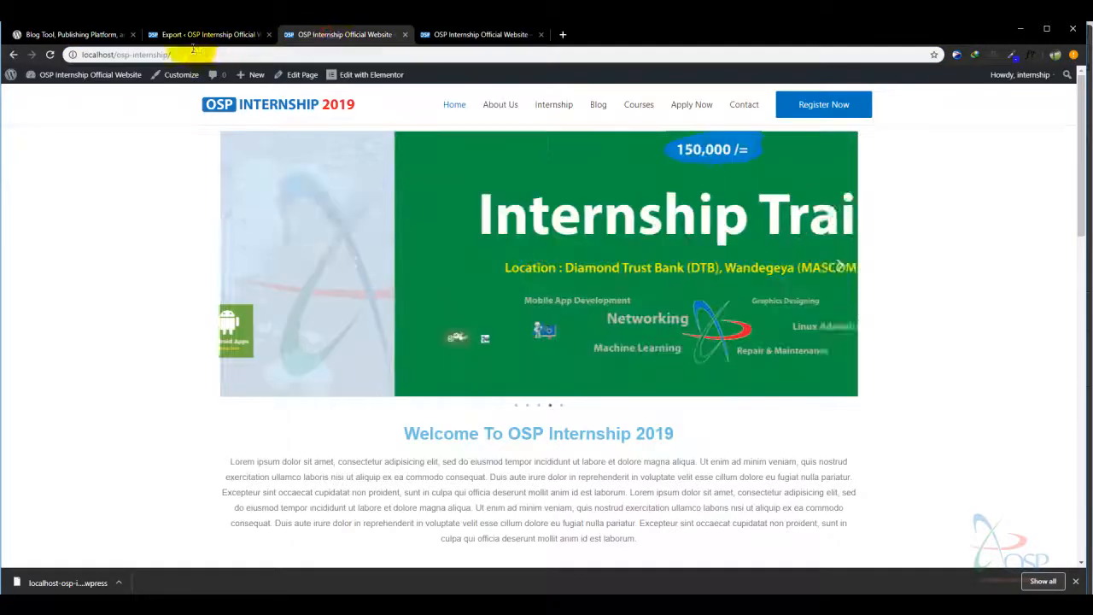
pyautogui.moveTo(203, 53); pyautogui.dragTo(76, 53)
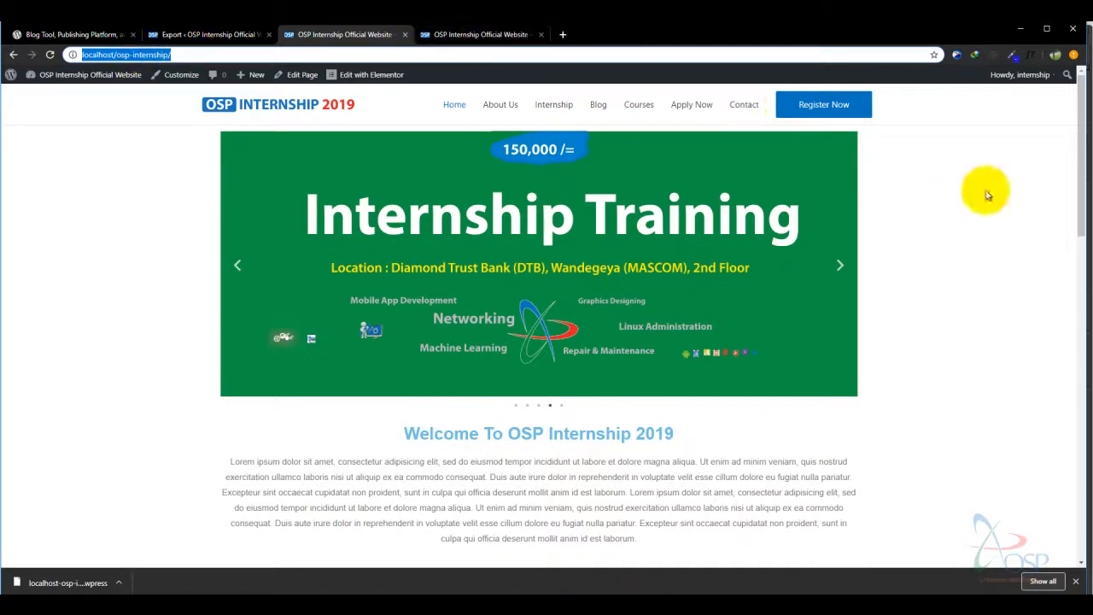
pyautogui.click(1082, 199)
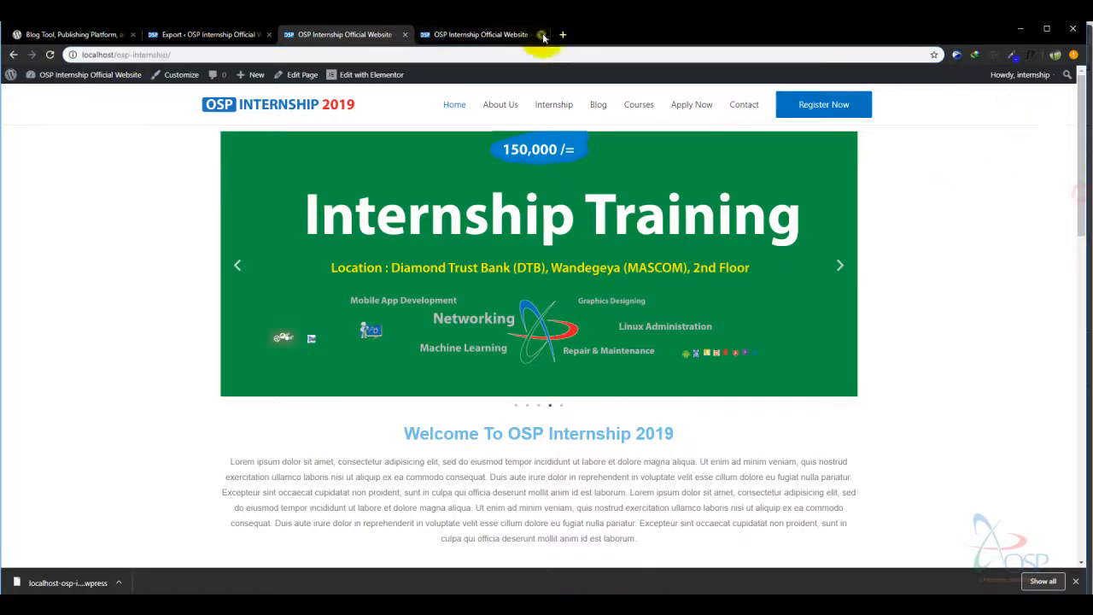
# - Show the localhost/internship/wordpress/ tab, dismiss the downloads bar, and scroll its homepage
pyautogui.click(475, 35)
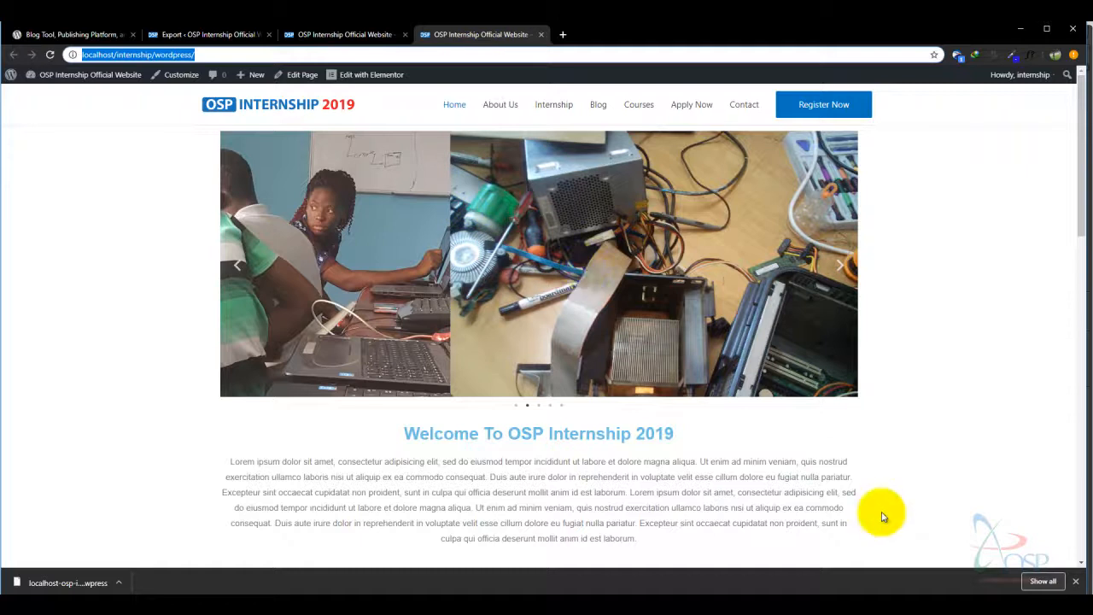
pyautogui.click(1076, 582)
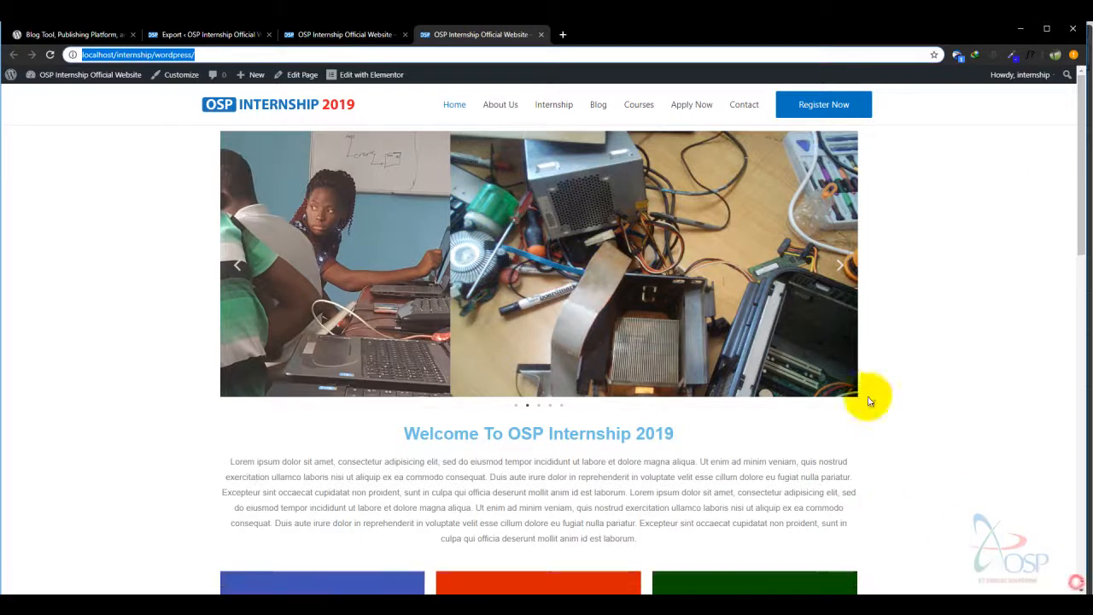
pyautogui.moveTo(1080, 208); pyautogui.dragTo(501, 491)
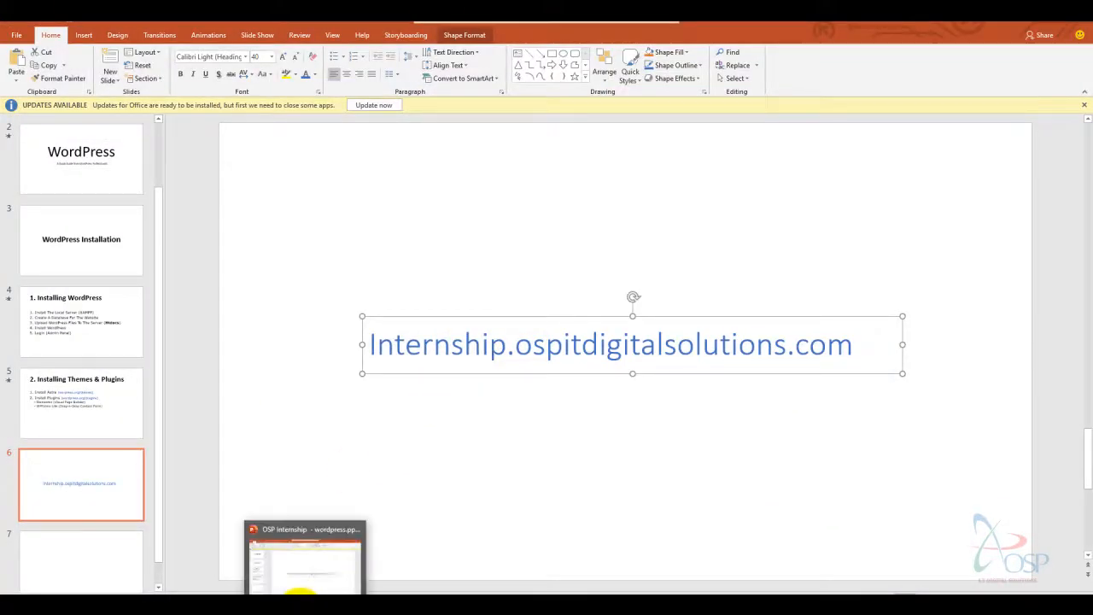
# - Return to Chrome and scroll the imported homepage down to the testimonial and back to the top
pyautogui.click(299, 592)
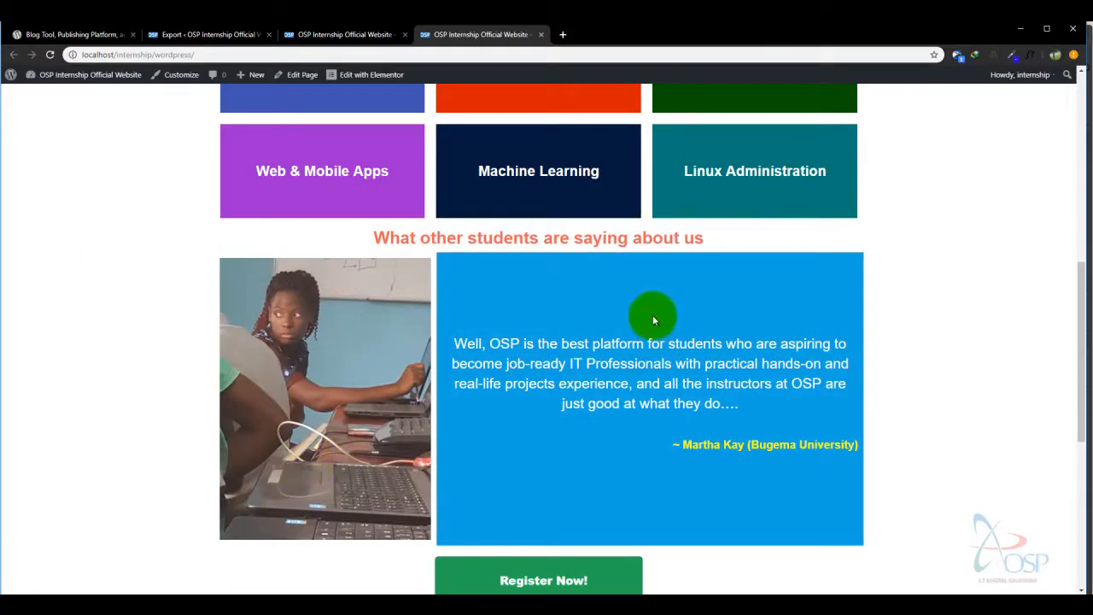
pyautogui.moveTo(1076, 278); pyautogui.dragTo(1077, 124)
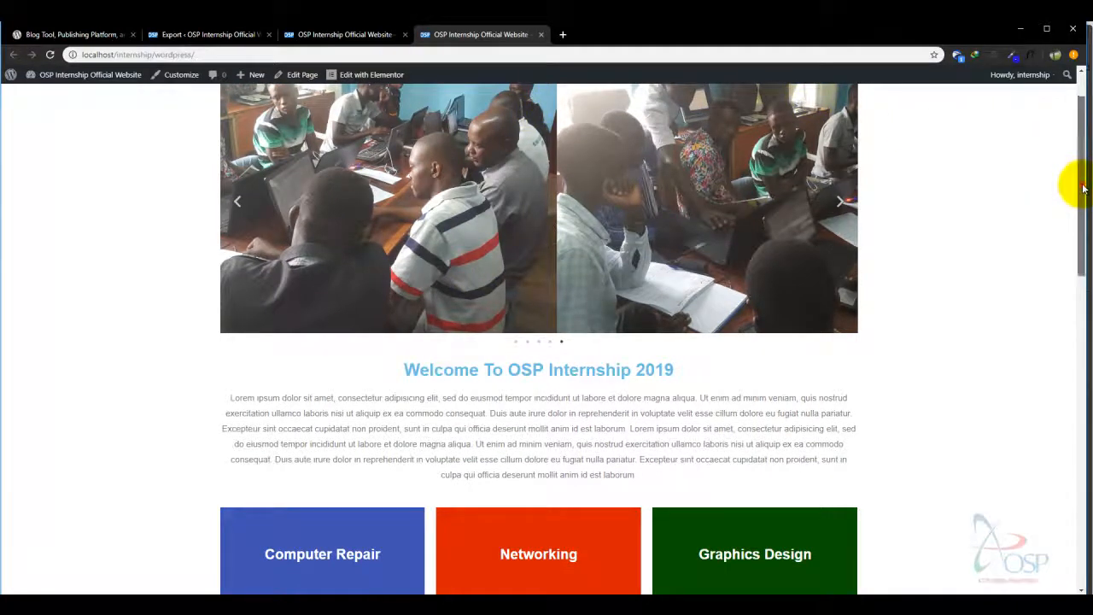
pyautogui.moveTo(1074, 179); pyautogui.dragTo(1067, 102)
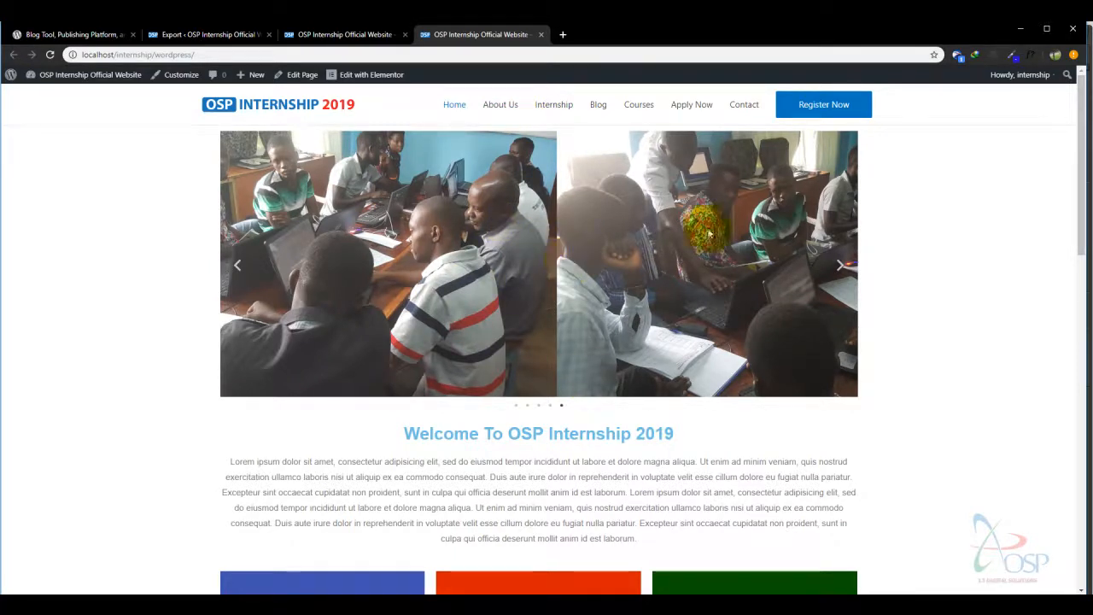
pyautogui.moveTo(1082, 162); pyautogui.dragTo(1067, 102)
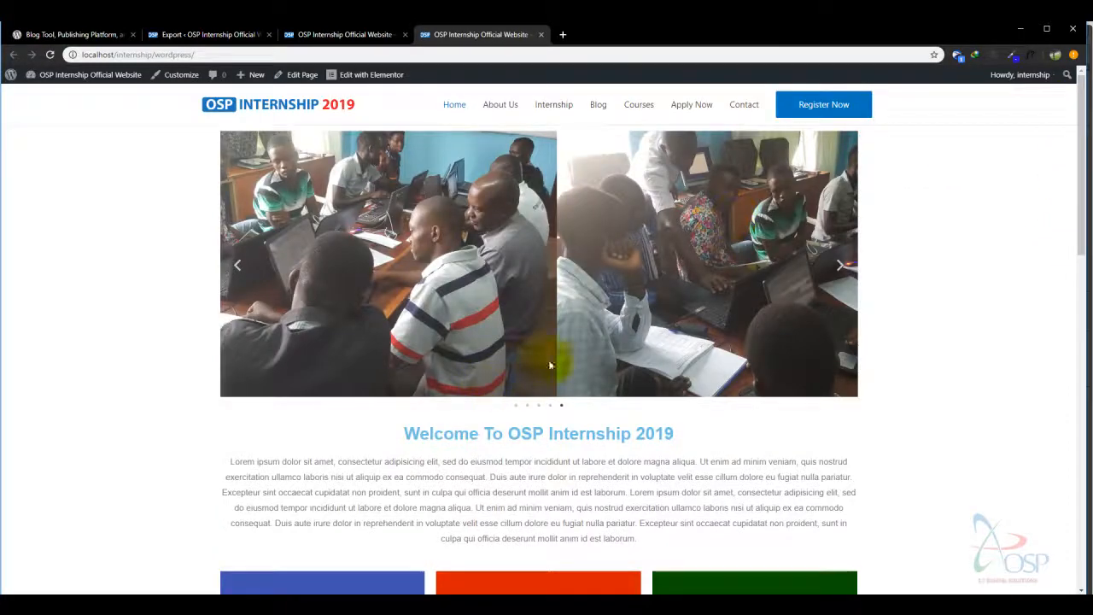
# - Launch Notepad from the Run prompt and type the site's domain address
pyautogui.press('super+r')
pyautogui.write('n')
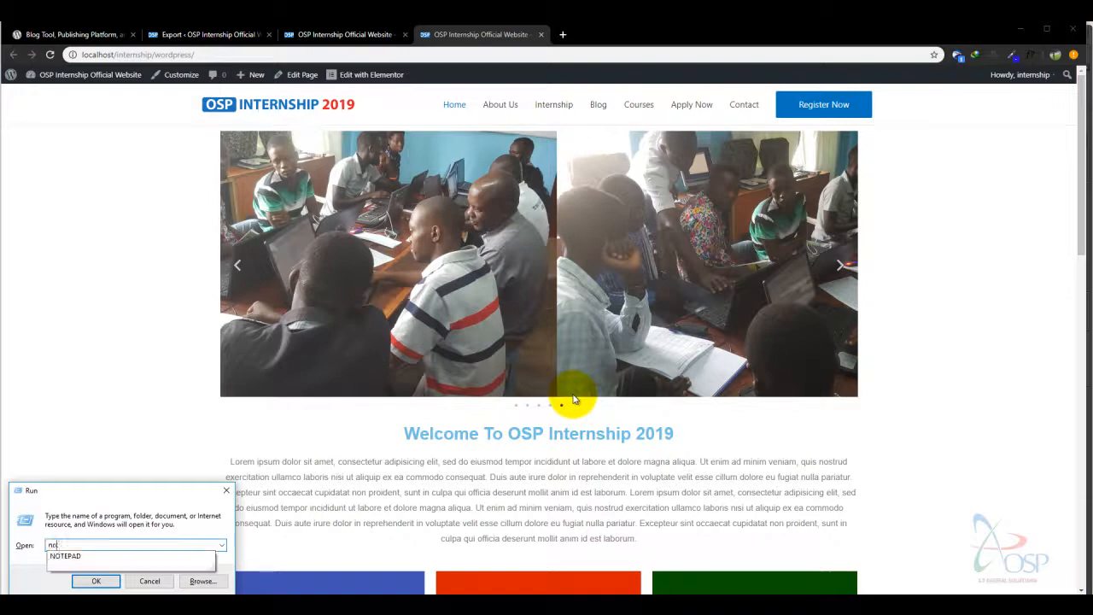
pyautogui.write('otepad')
pyautogui.press('Return')
pyautogui.moveTo(667, 77); pyautogui.dragTo(536, 121)
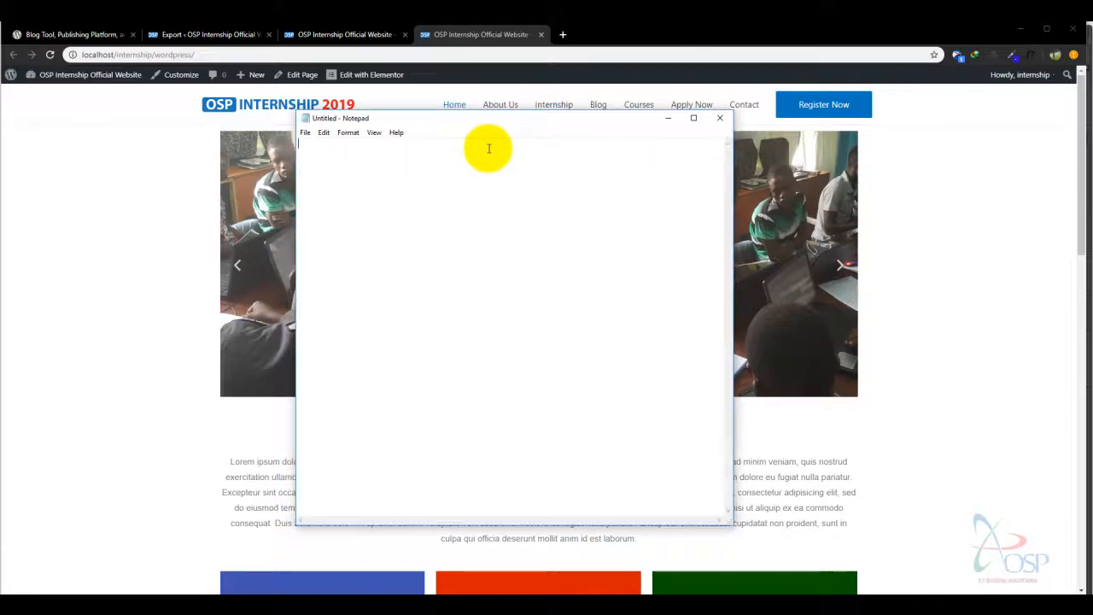
pyautogui.write('internship.')
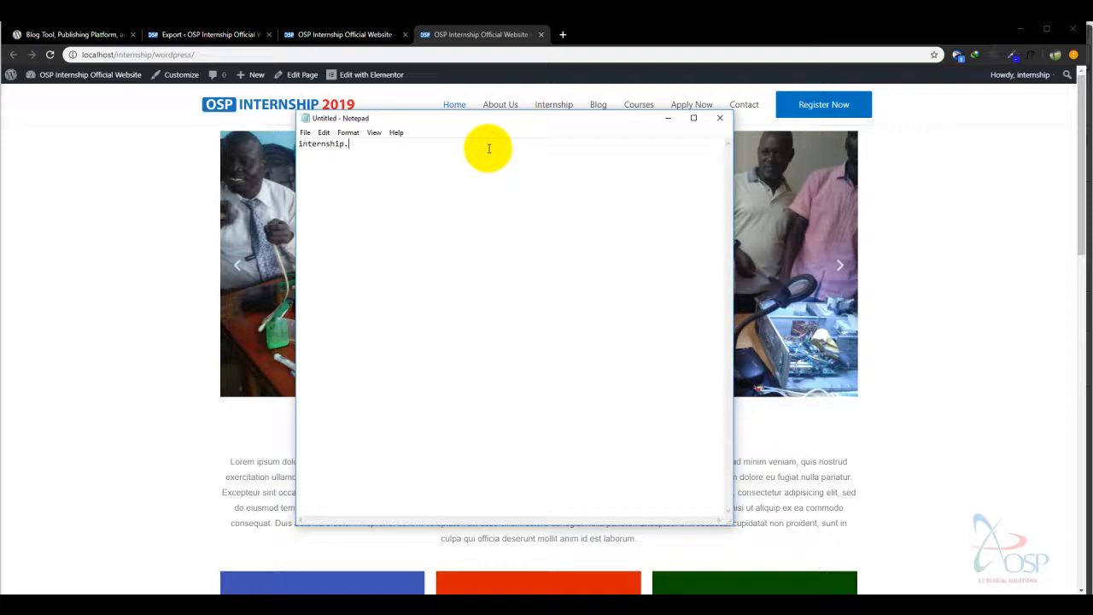
pyautogui.write('ositdigita')
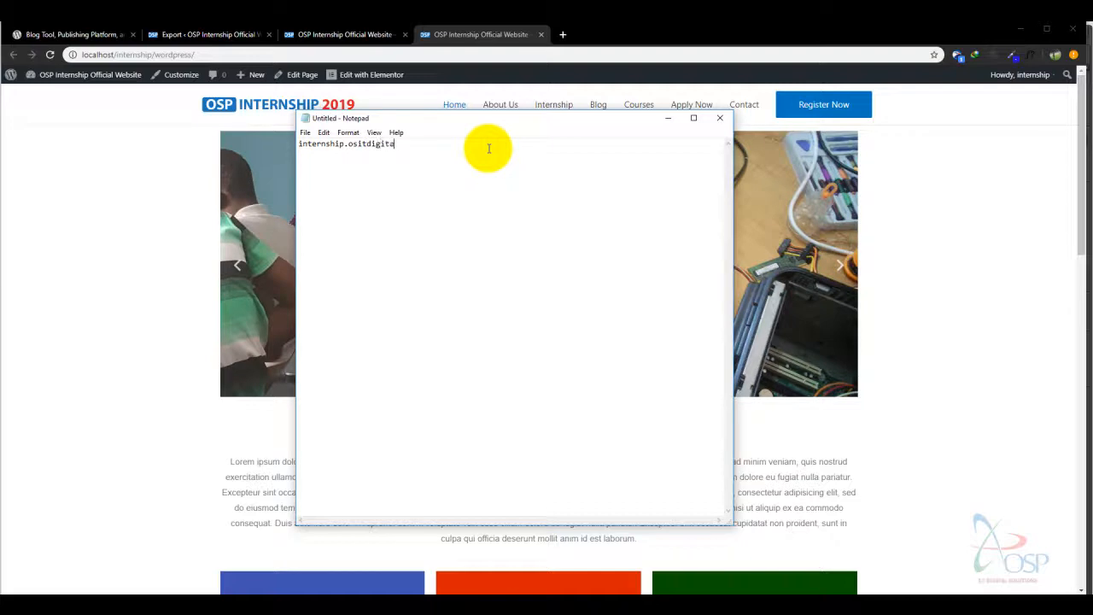
pyautogui.write('lsolutions.com')
# - Enlarge the whole address to font size 36
pyautogui.hotkey('ctrl', 'a')
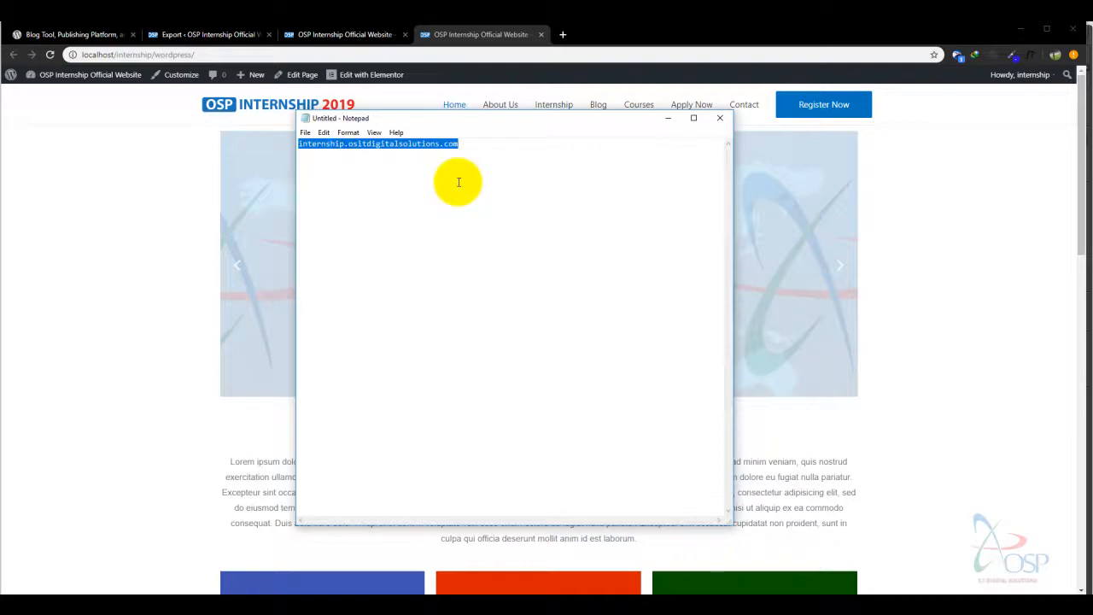
pyautogui.click(348, 133)
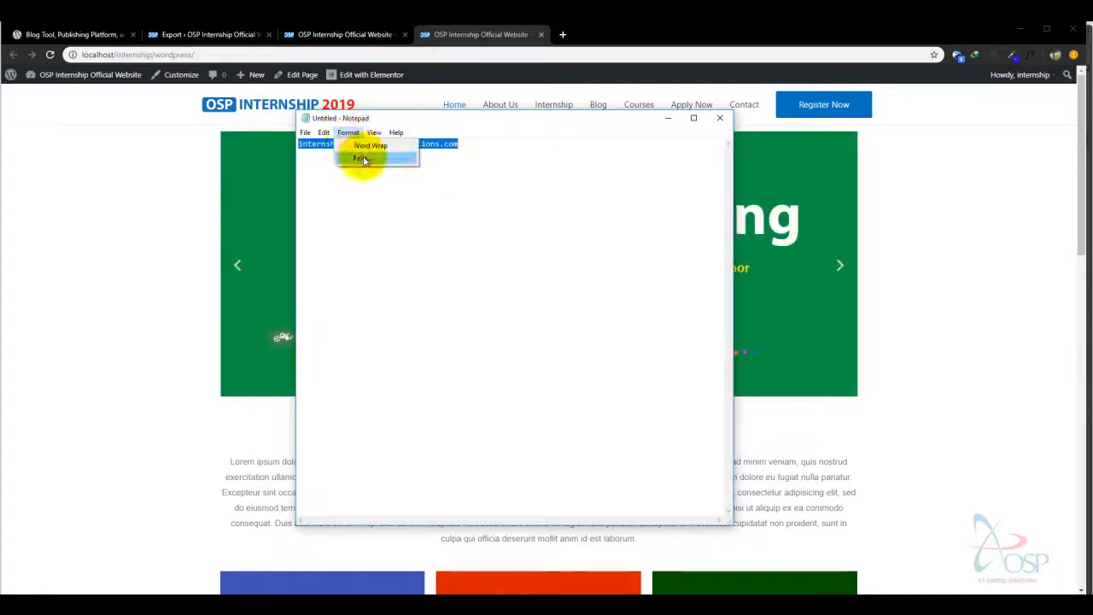
pyautogui.click(364, 160)
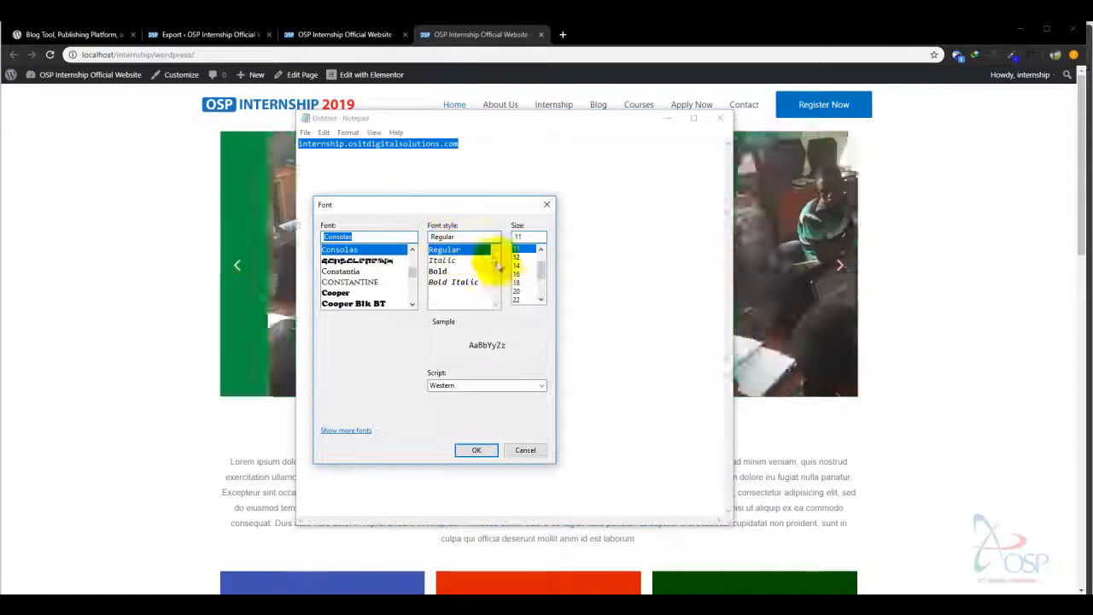
pyautogui.click(523, 300)
pyautogui.moveTo(542, 267); pyautogui.dragTo(542, 289)
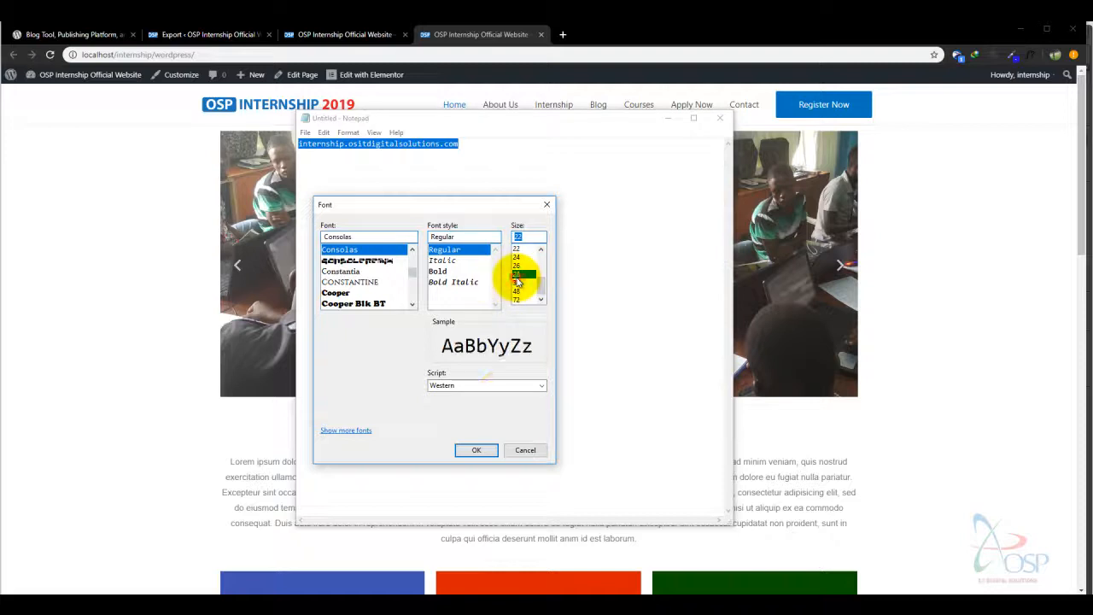
pyautogui.click(517, 282)
pyautogui.click(476, 450)
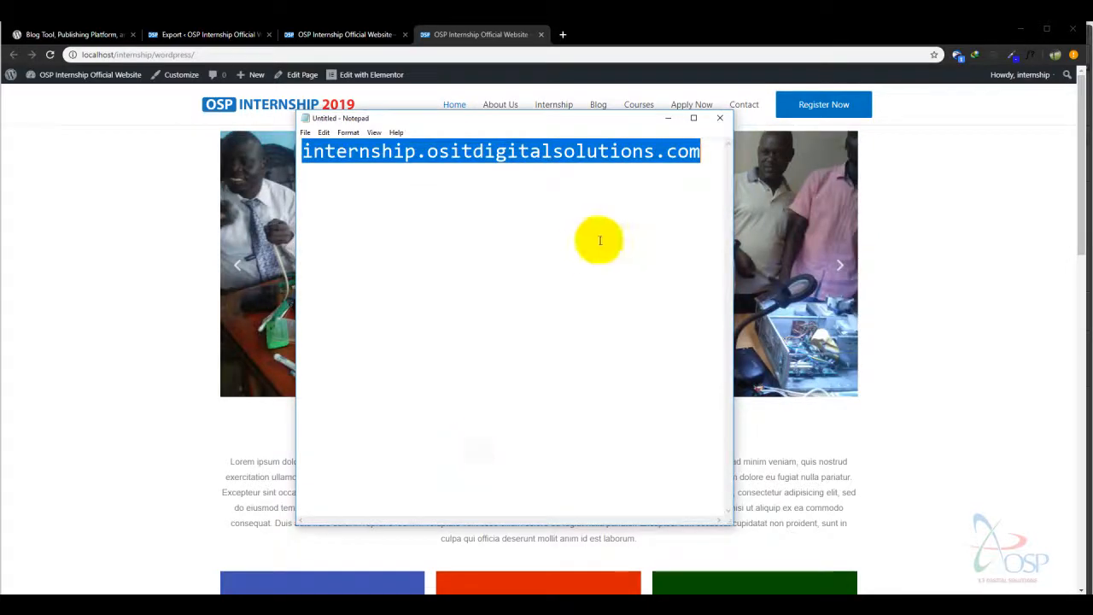
# - Insert the missing 'p' to spell internship.ospitdigitalsolutions.com, then close Notepad without saving
pyautogui.click(631, 156)
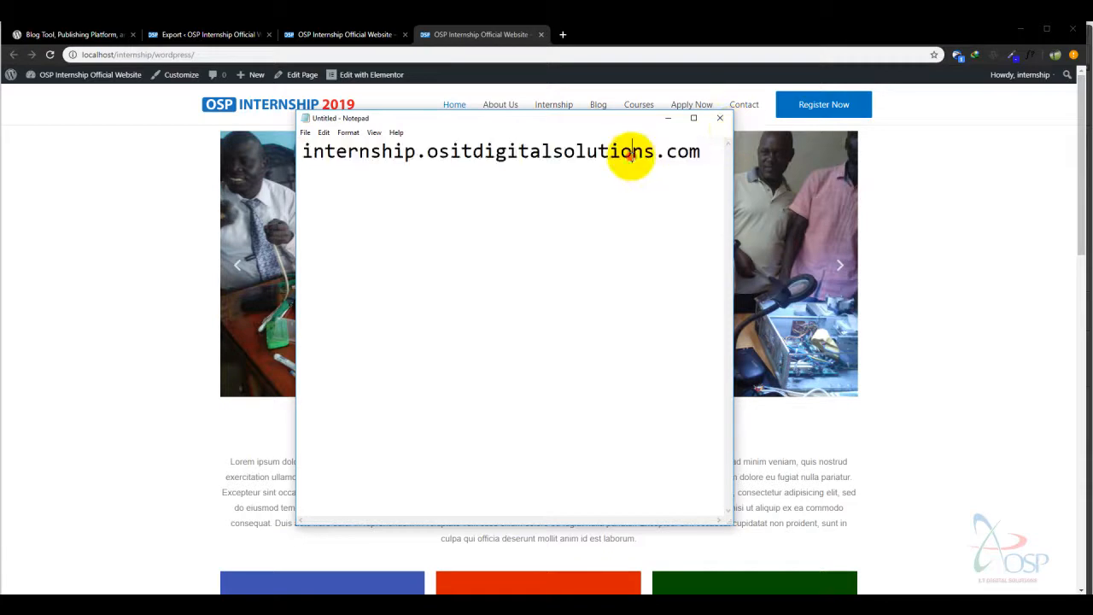
pyautogui.moveTo(347, 155); pyautogui.dragTo(445, 155)
pyautogui.click(441, 154)
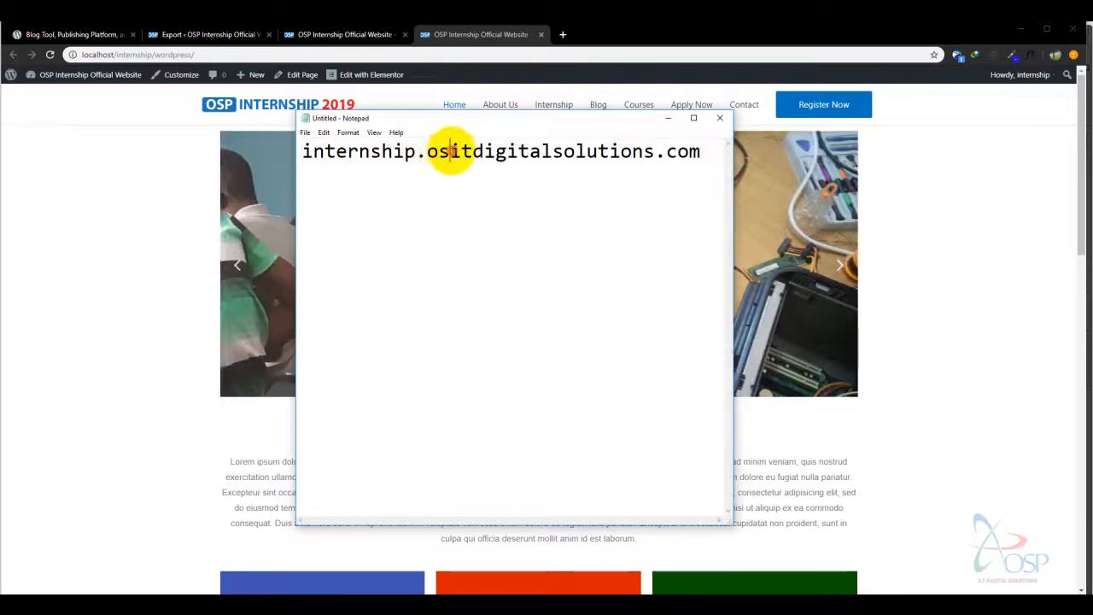
pyautogui.click(453, 152)
pyautogui.write('p')
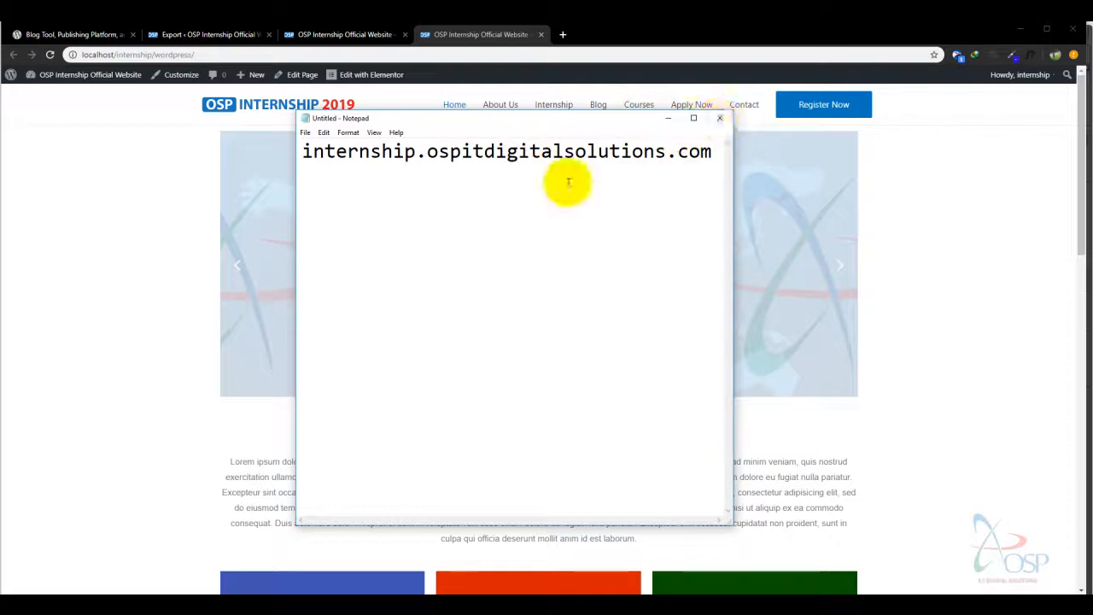
pyautogui.click(720, 125)
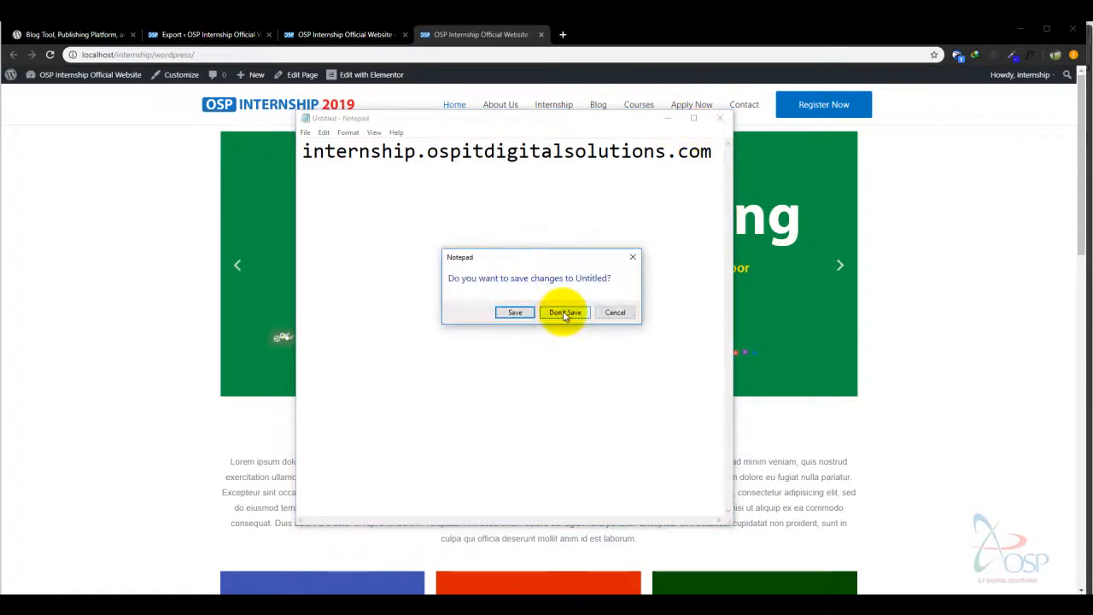
pyautogui.click(559, 312)
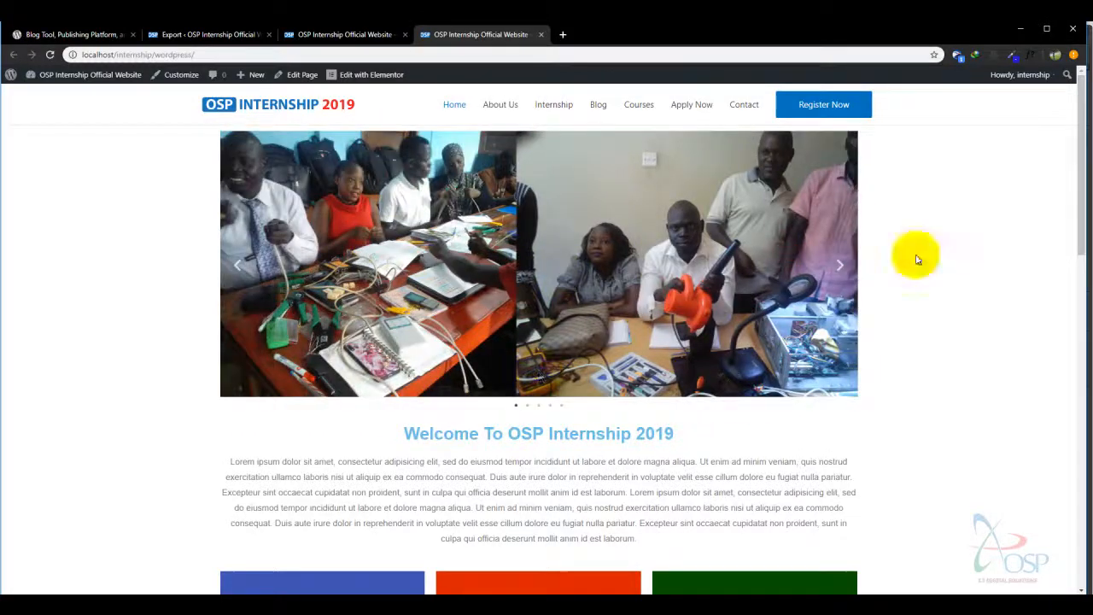
pyautogui.moveTo(1083, 165); pyautogui.dragTo(1062, 117)
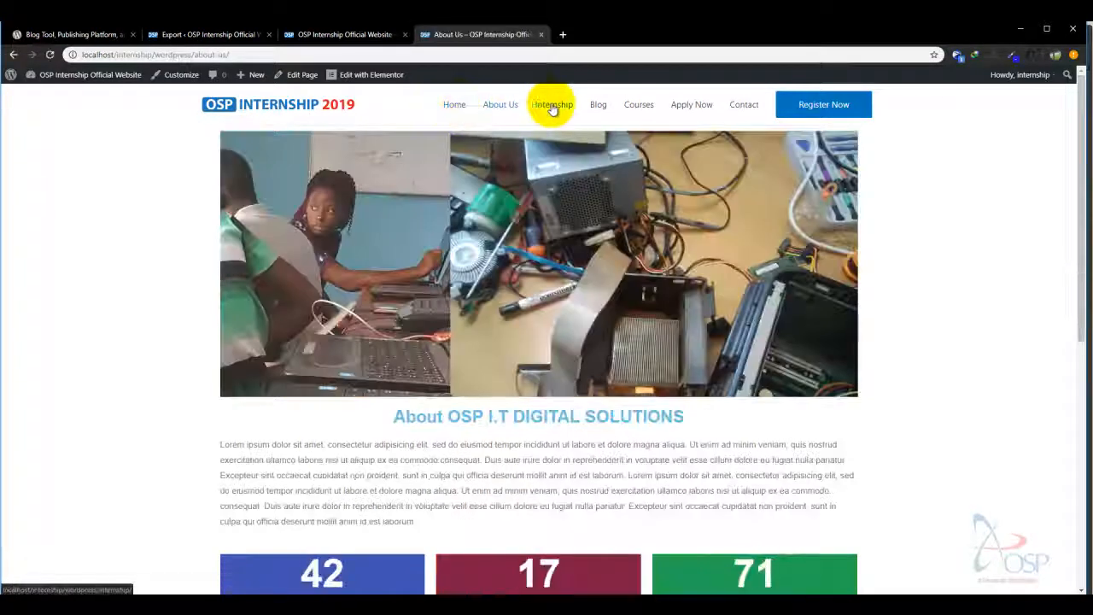
pyautogui.click(552, 106)
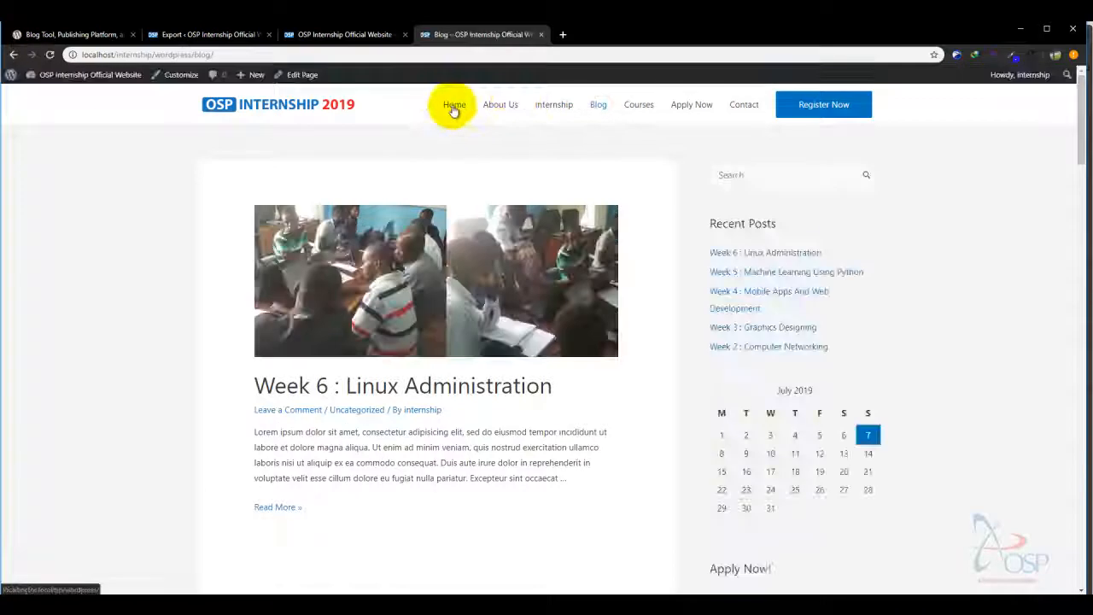
pyautogui.click(453, 107)
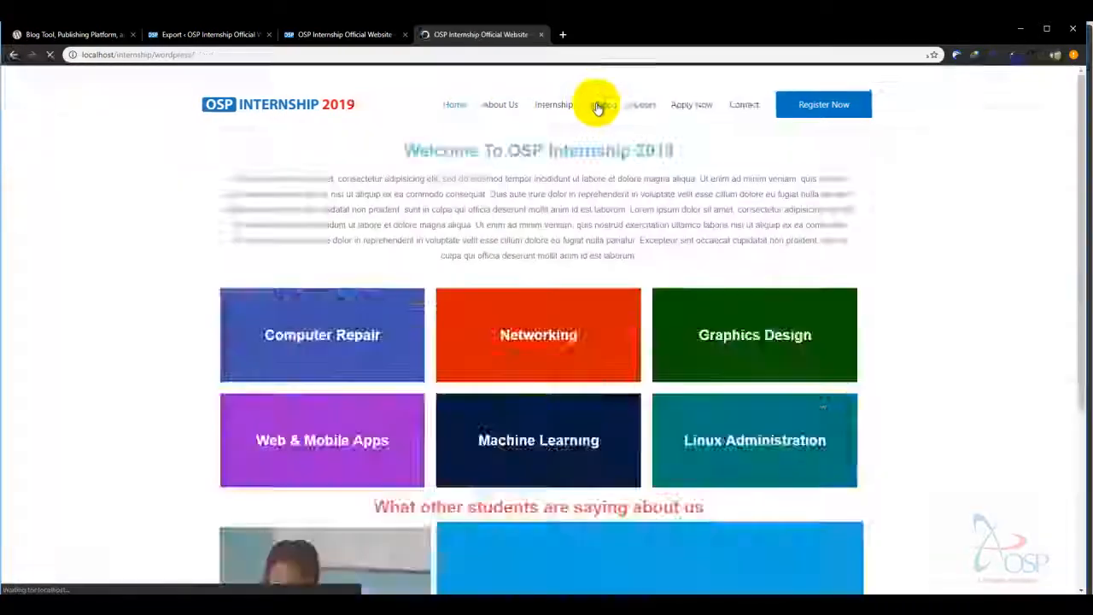